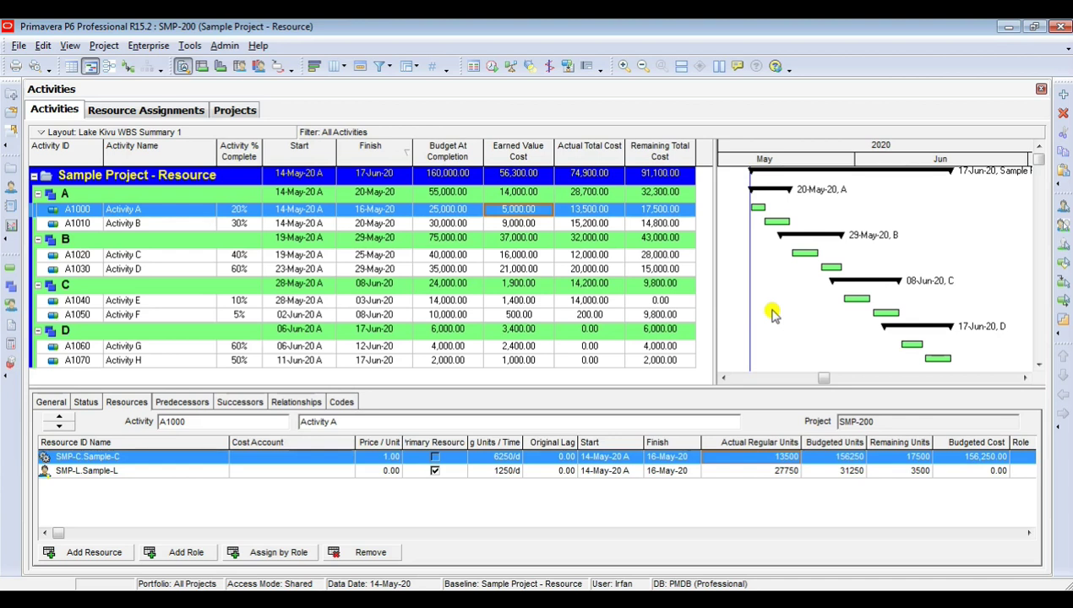
click(511, 179)
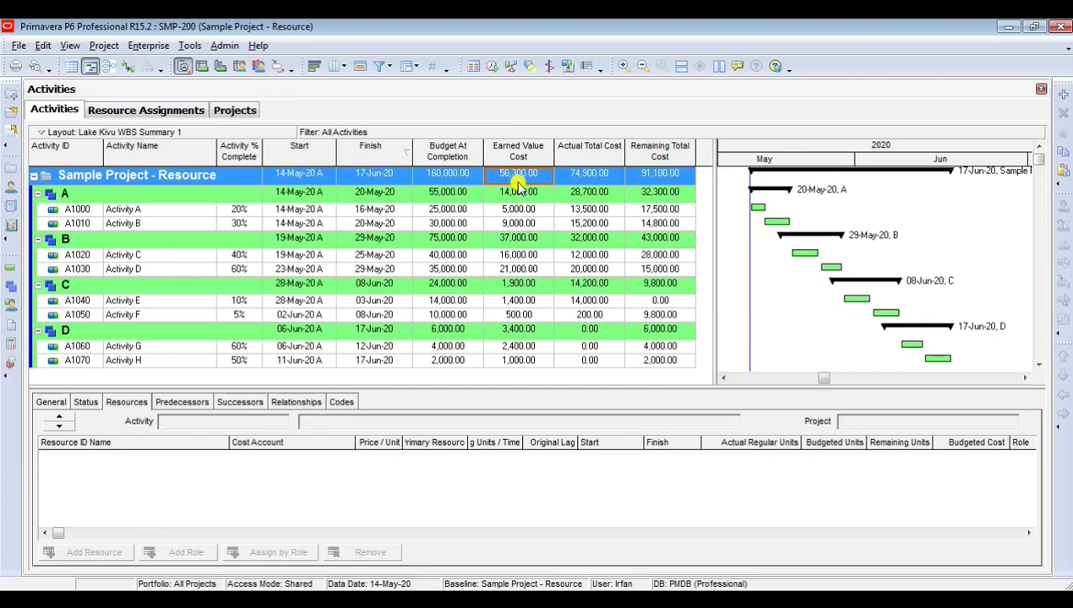
click(606, 179)
click(537, 176)
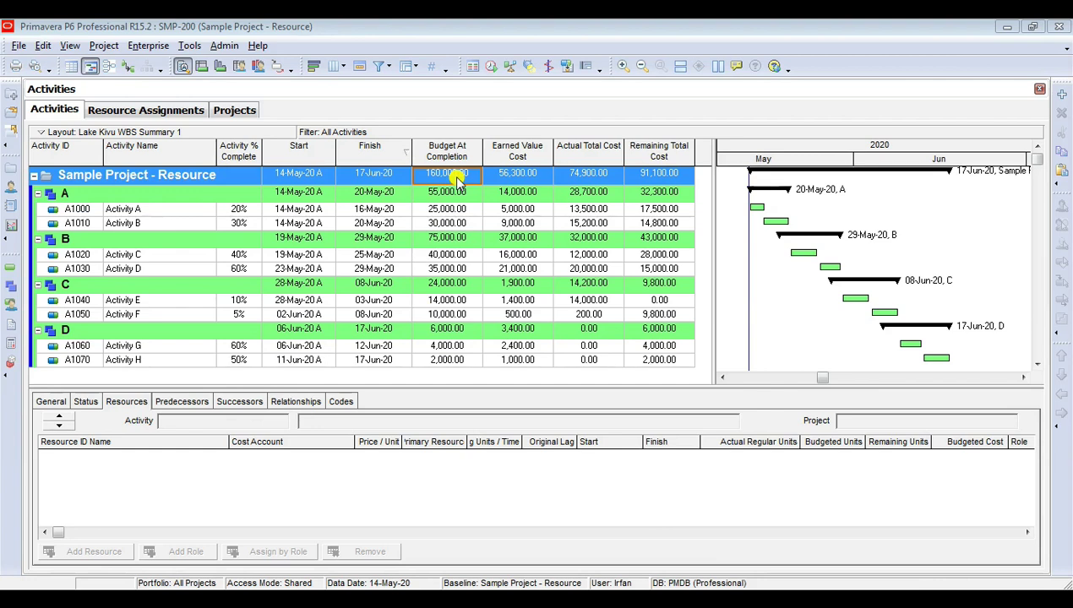
Set the Actual Regular Units of the SMP-C.Sample-C resource on Activity A to 5000.
click(438, 209)
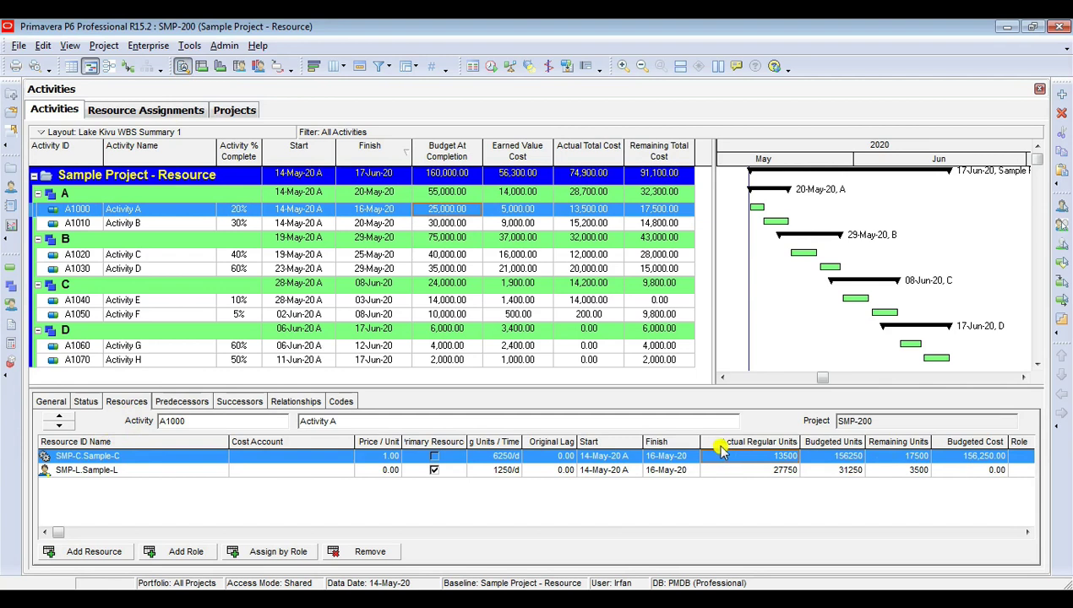
click(771, 460)
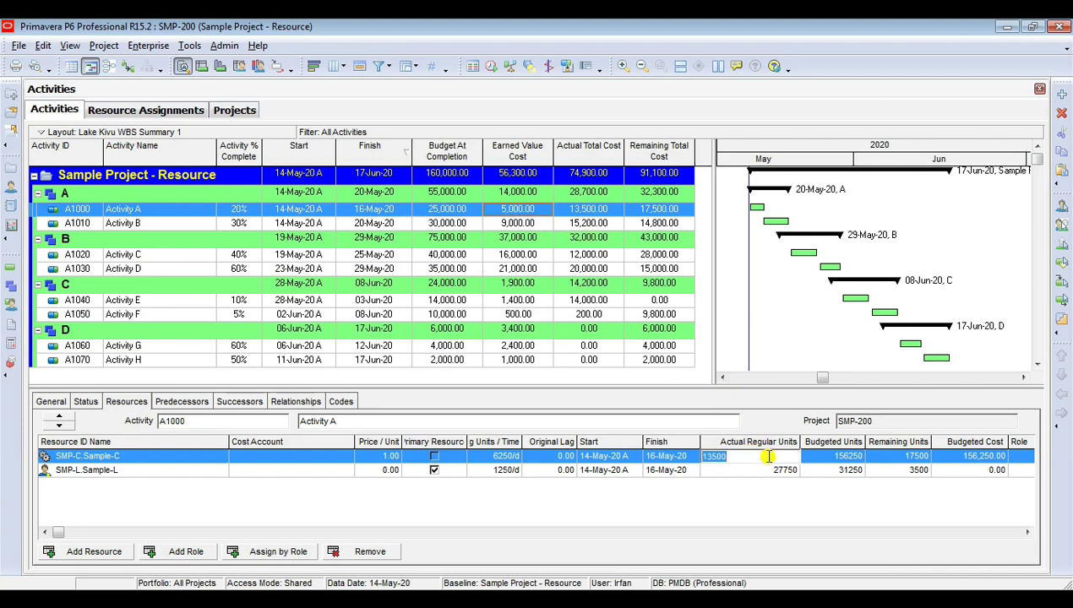
text(5000)
key(Return)
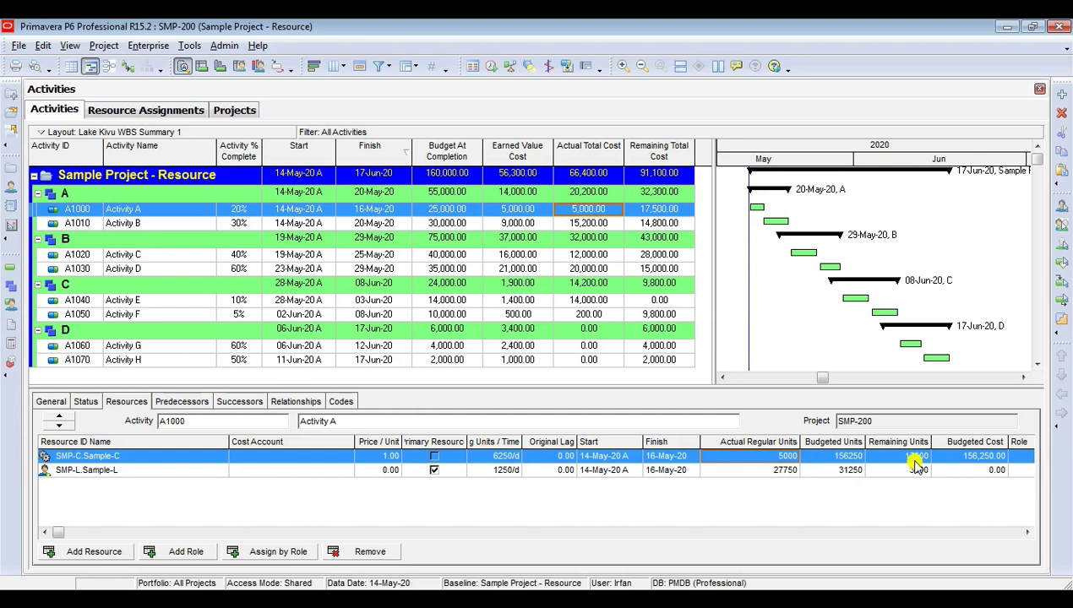
Set the Remaining Units of Activity A's SMP-C.Sample-C resource to 20000.
click(436, 211)
click(505, 209)
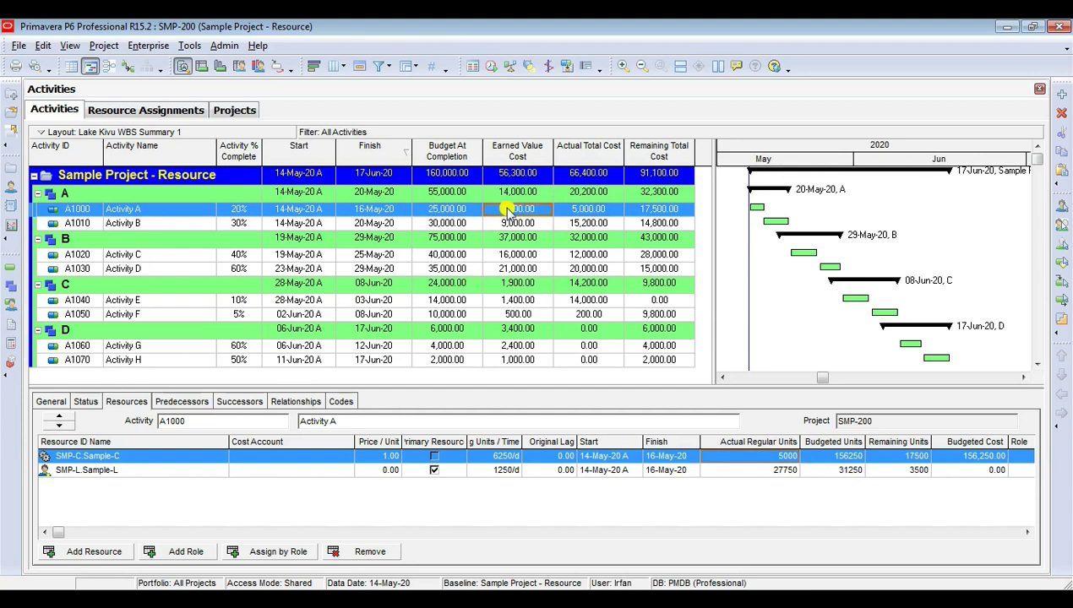
click(921, 459)
click(921, 458)
text(2)
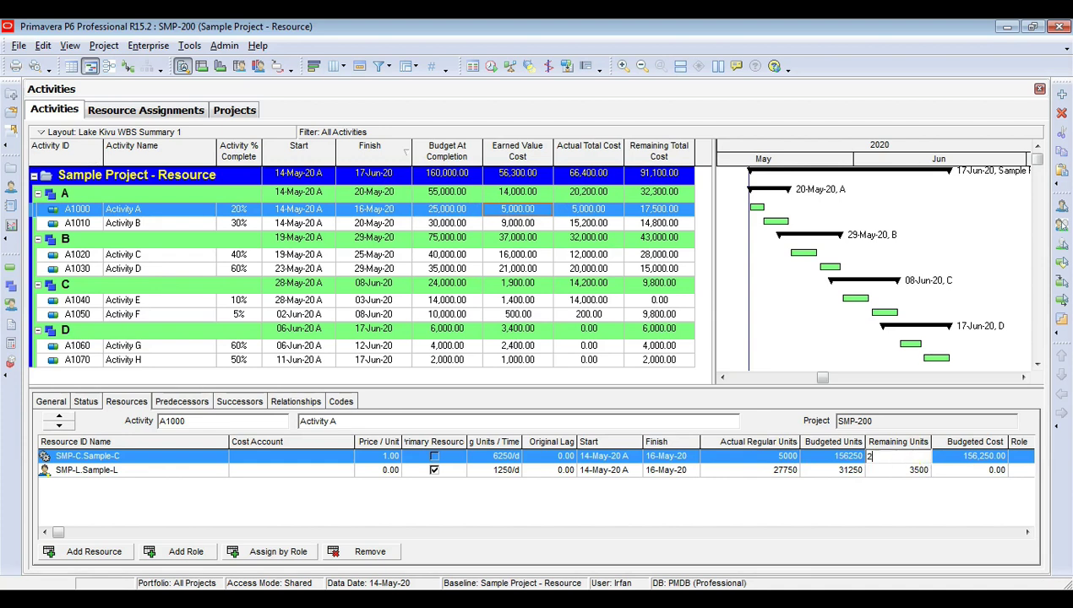
text(0000)
key(Return)
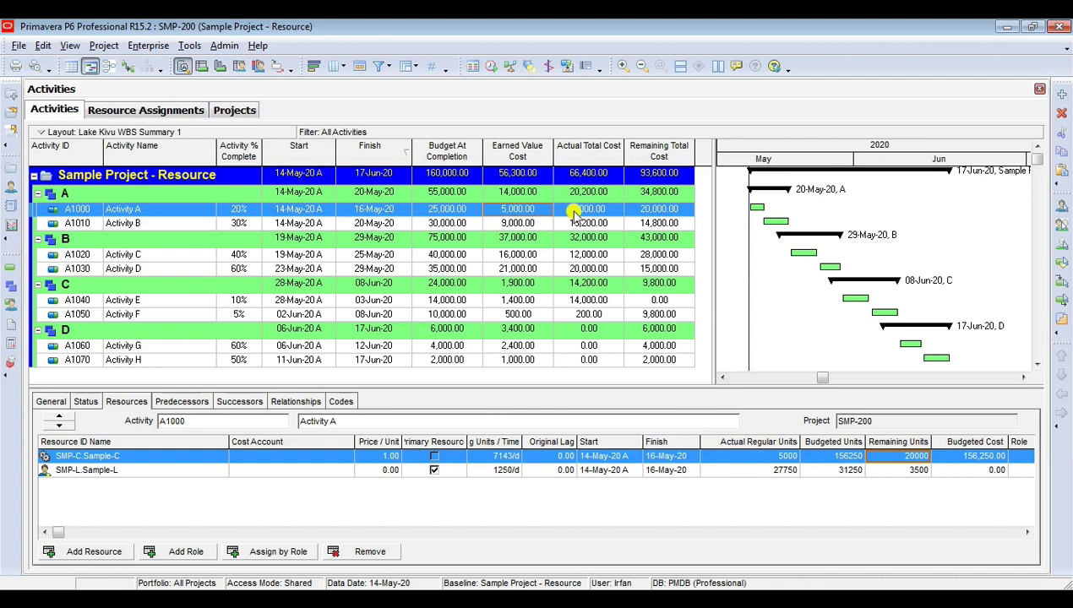
Check Activity A's earned value, actual total, remaining total and budget at completion costs.
click(517, 210)
click(581, 211)
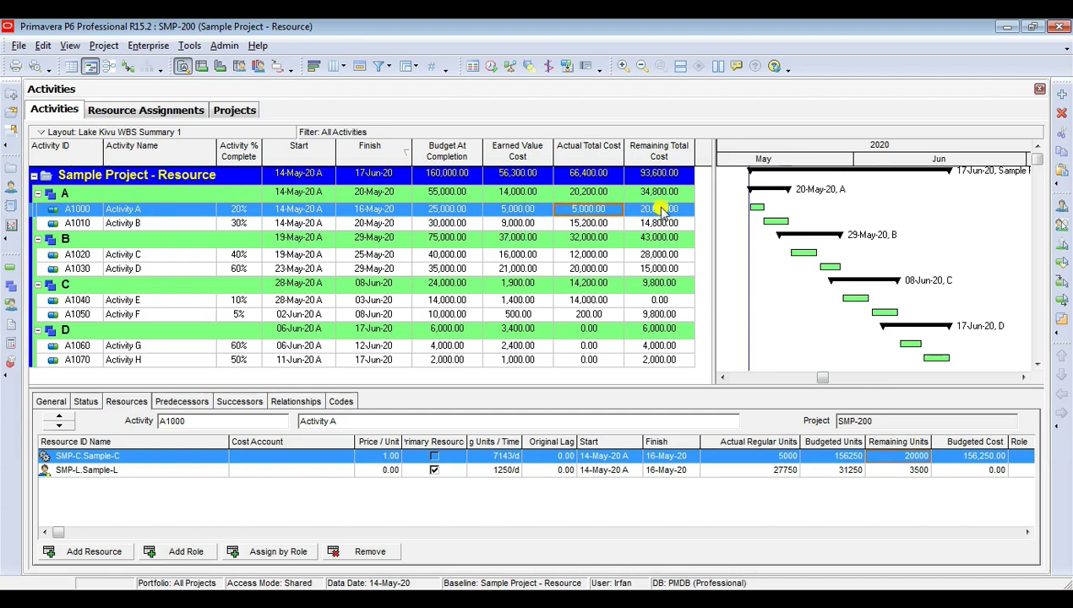
click(664, 210)
click(438, 210)
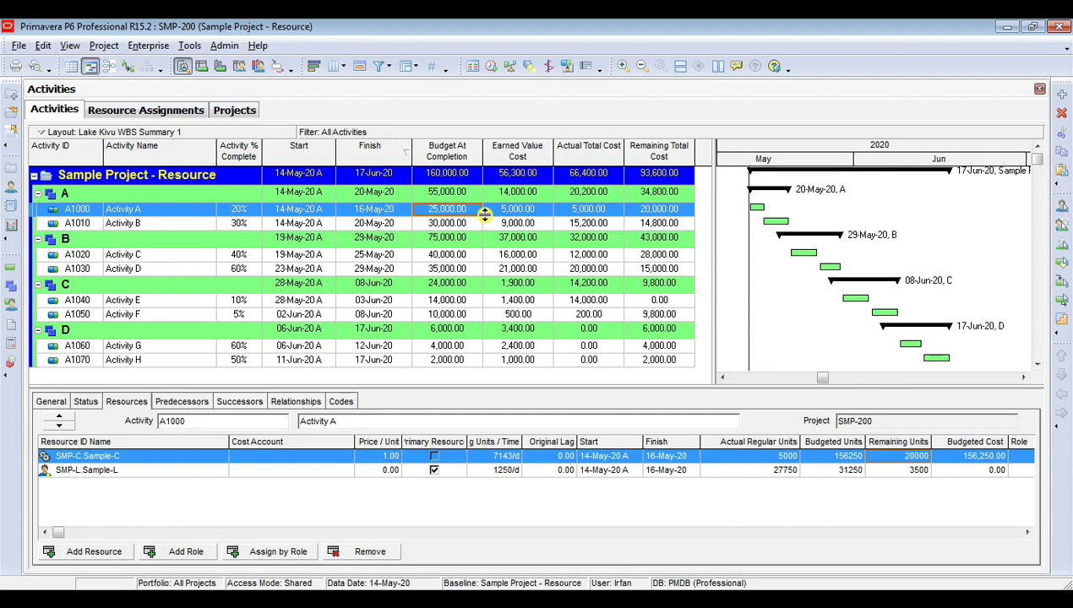
key(Left)
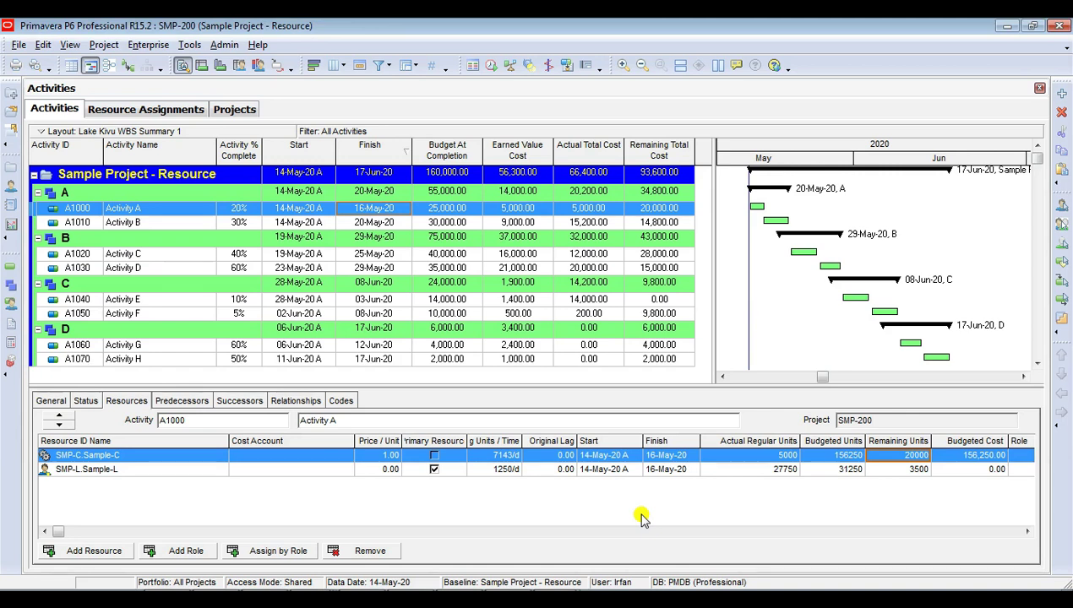
click(162, 456)
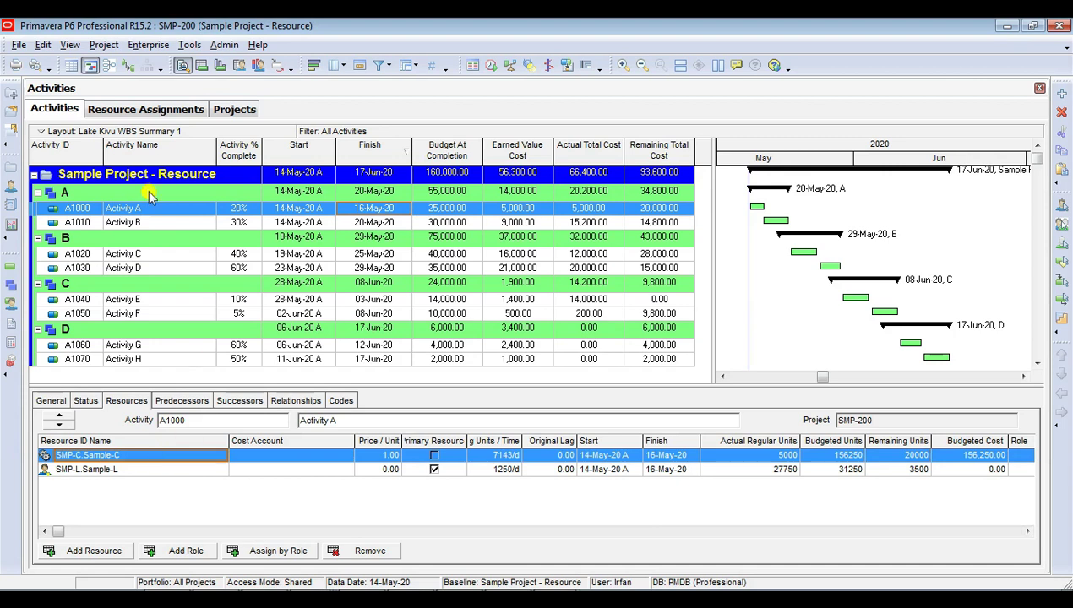
Start a project export in the Spreadsheet (XLS) format.
click(17, 47)
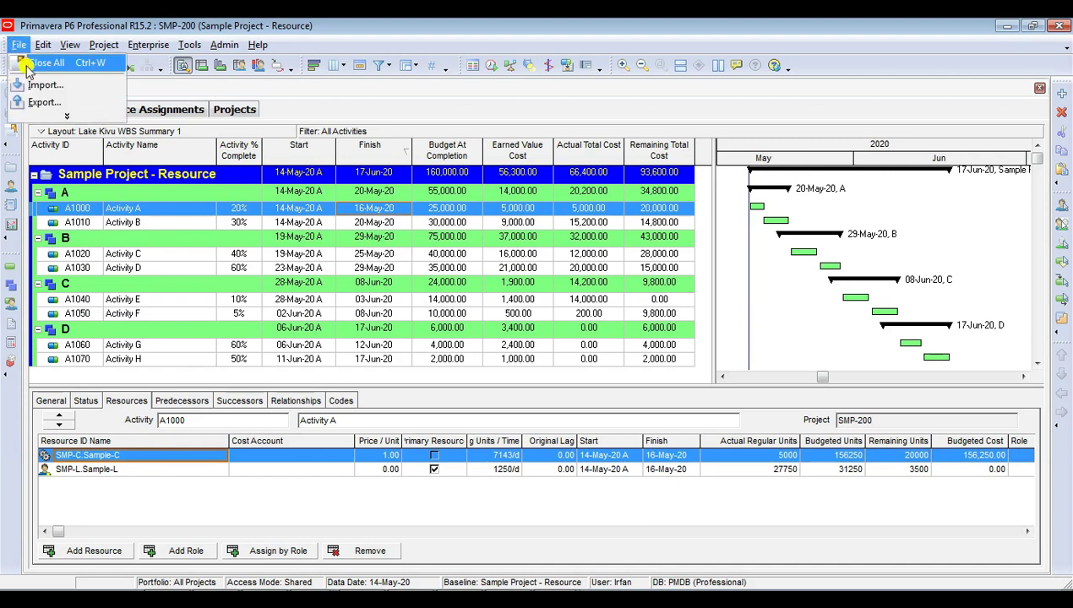
click(41, 102)
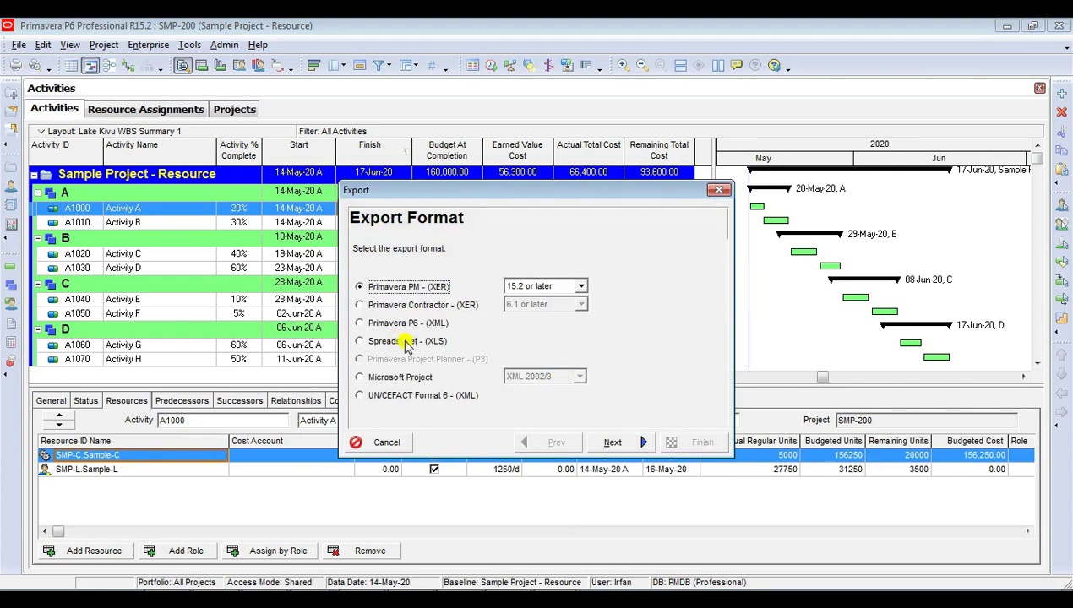
click(395, 342)
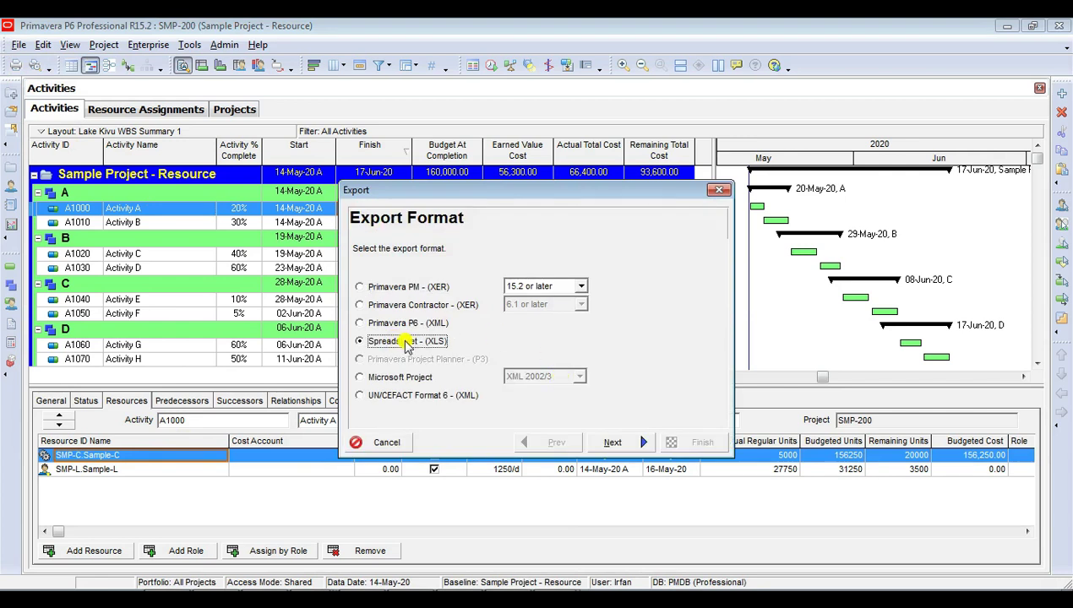
click(614, 441)
Include Activities and Resource Assignments in the export and choose project SMP-200 as its source.
click(393, 289)
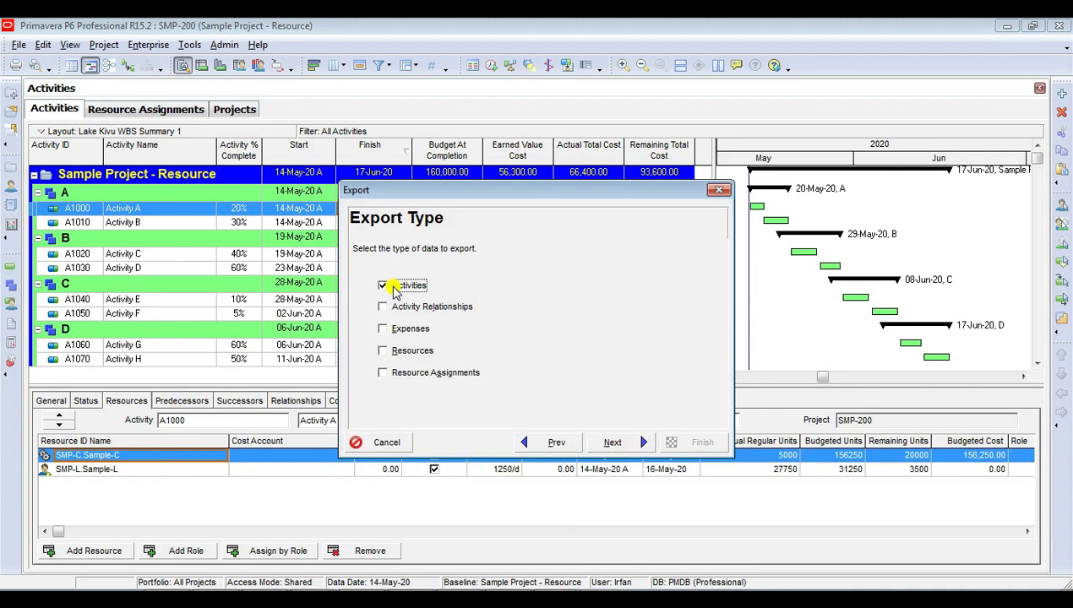
click(395, 378)
click(625, 443)
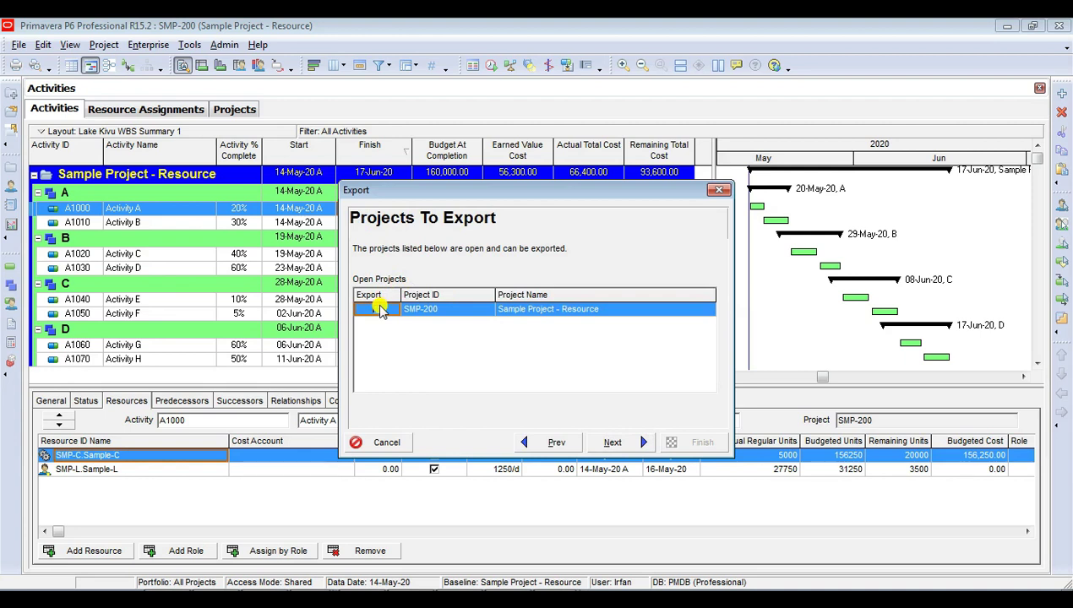
click(380, 311)
click(615, 443)
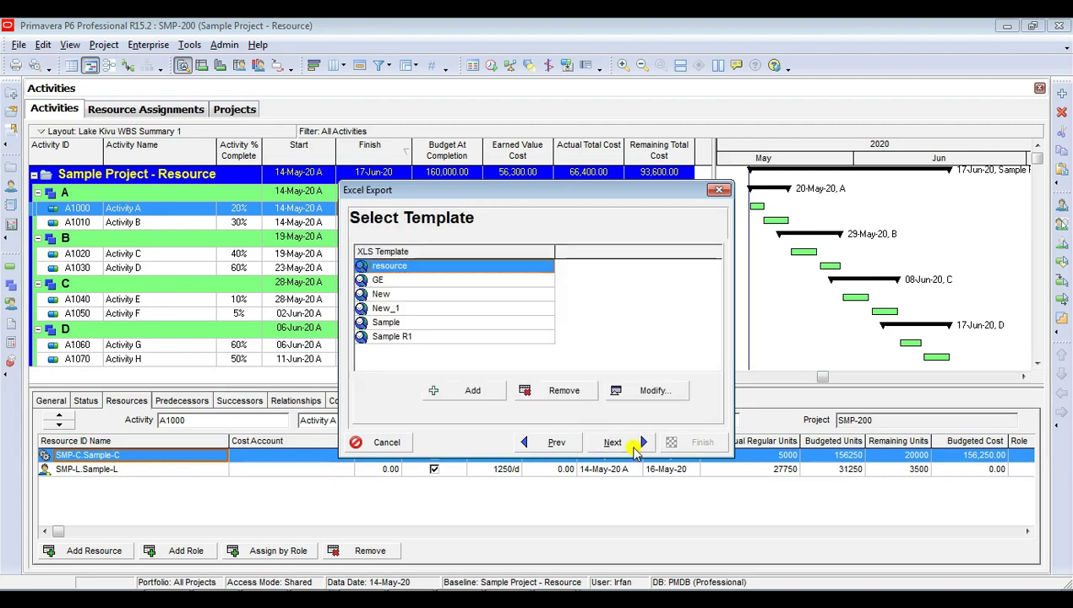
Open the "resource" export template for modification and review the selected columns of its Activities subject area, from Activity ID to Earned Value Cost.
click(638, 390)
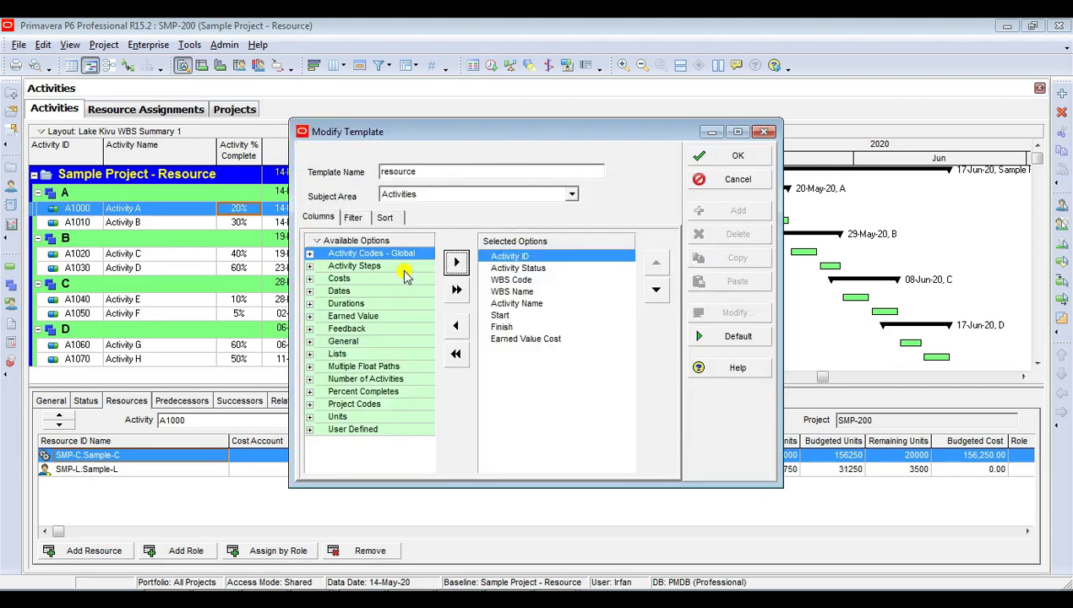
click(434, 195)
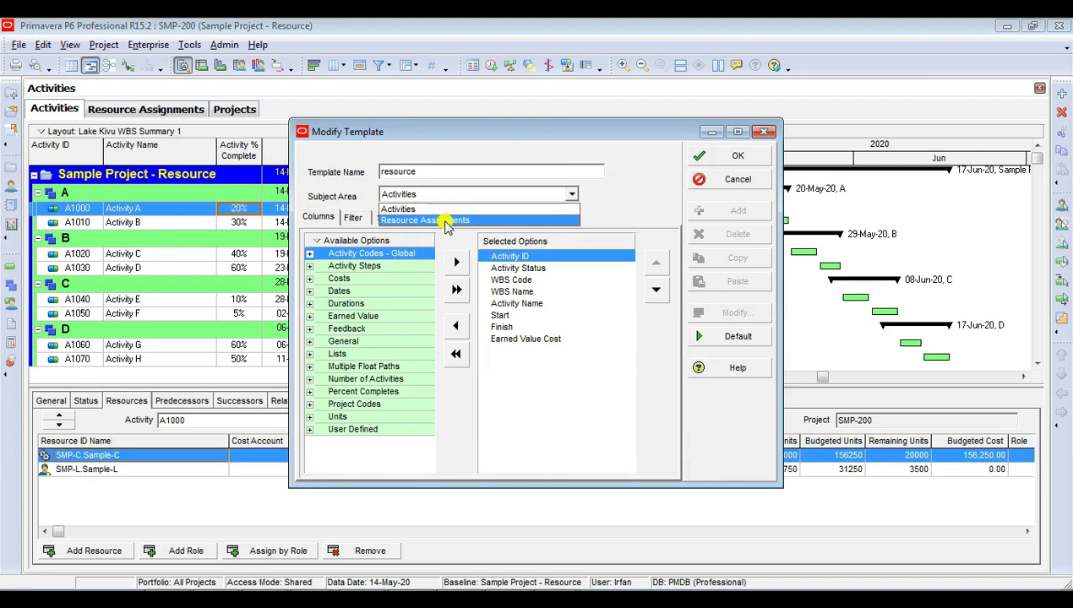
click(421, 210)
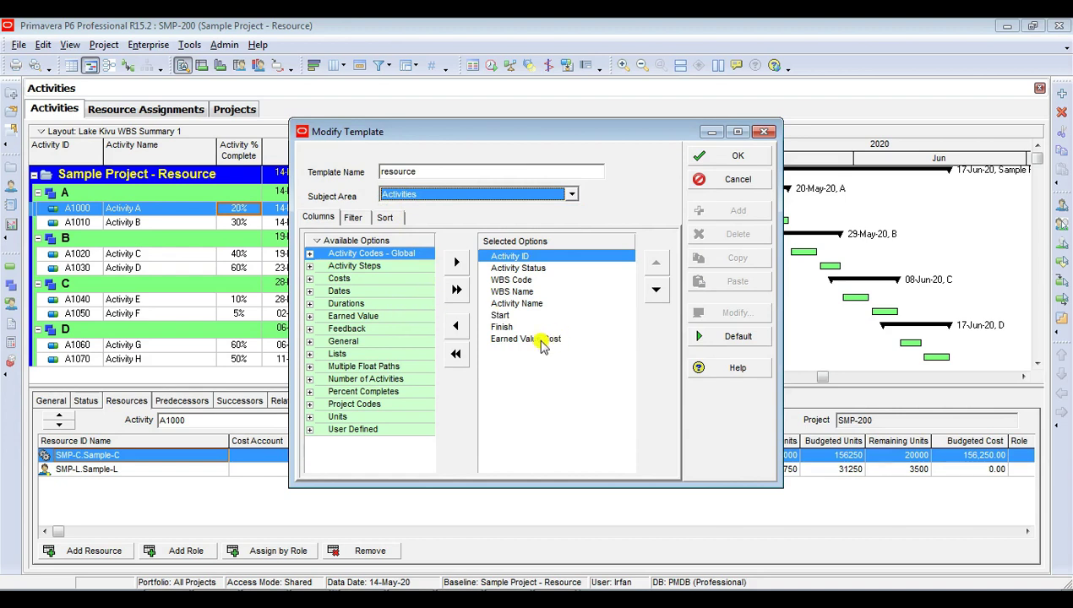
click(511, 258)
click(515, 269)
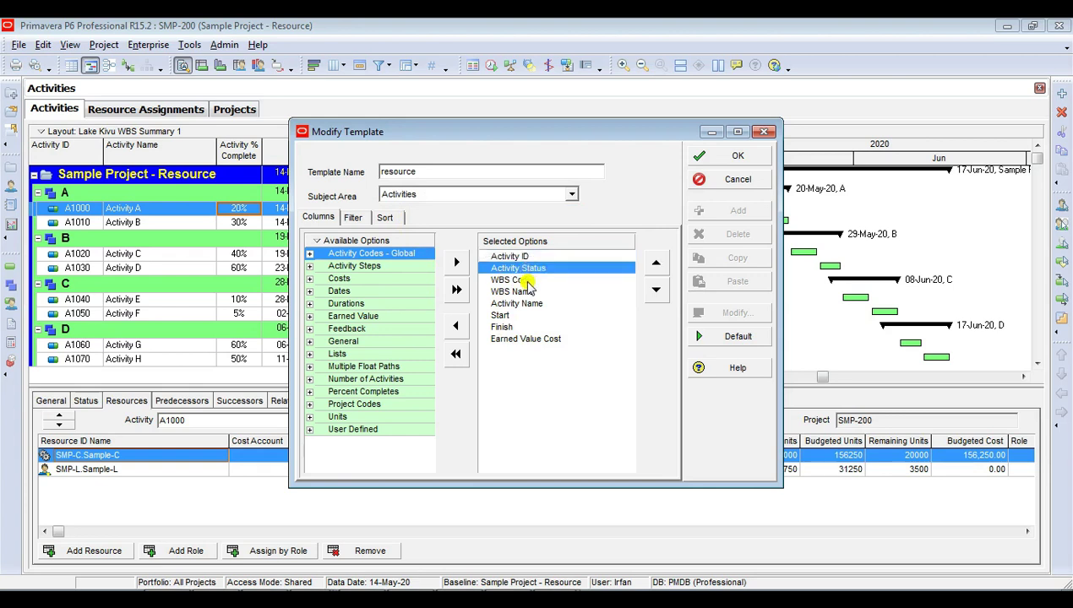
click(525, 284)
click(524, 292)
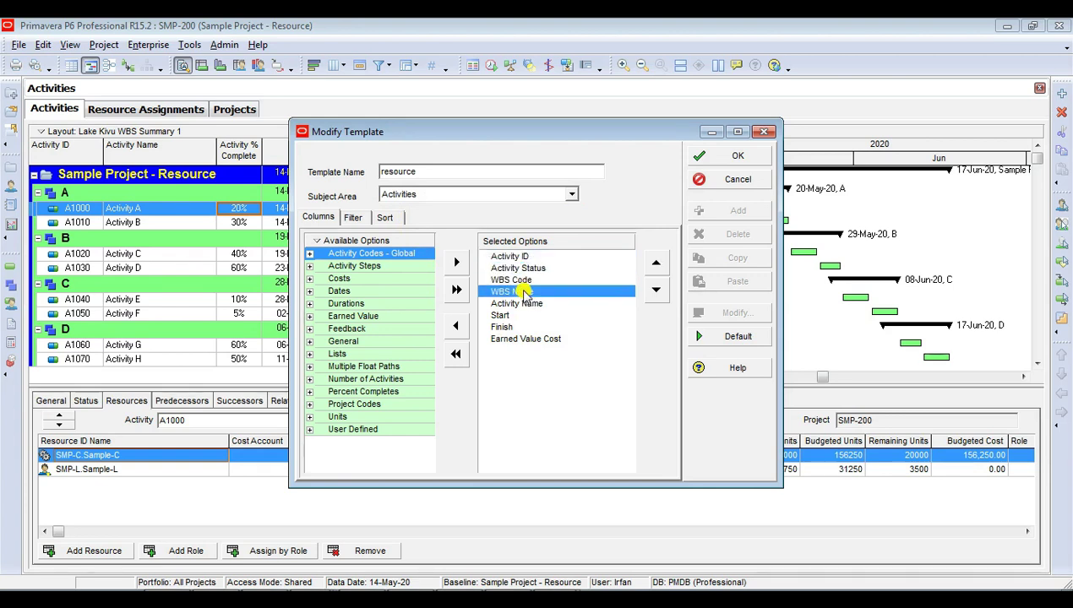
click(531, 304)
click(522, 316)
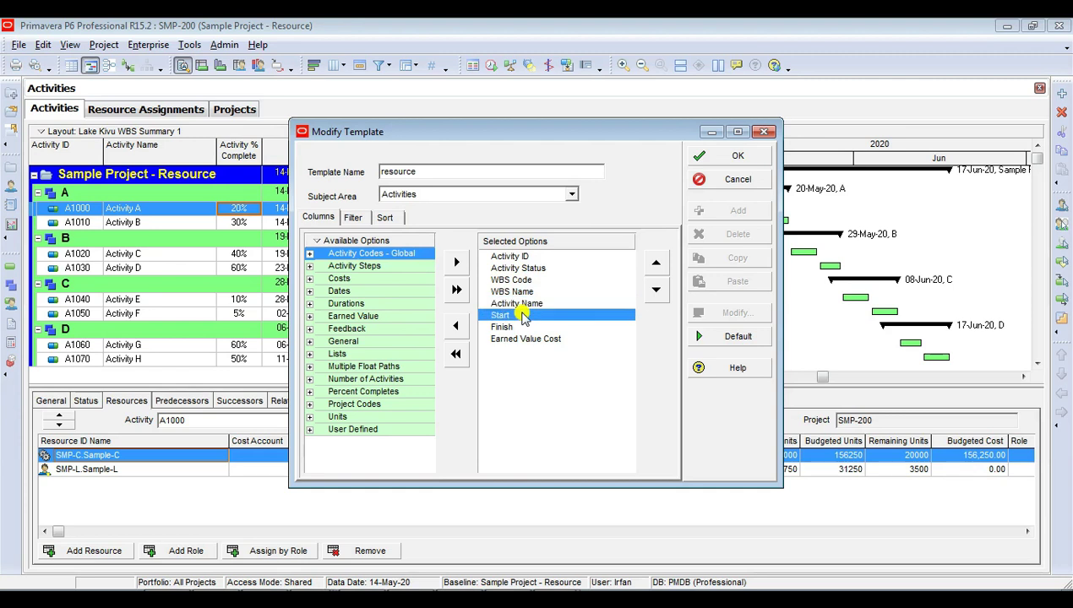
click(522, 327)
click(532, 340)
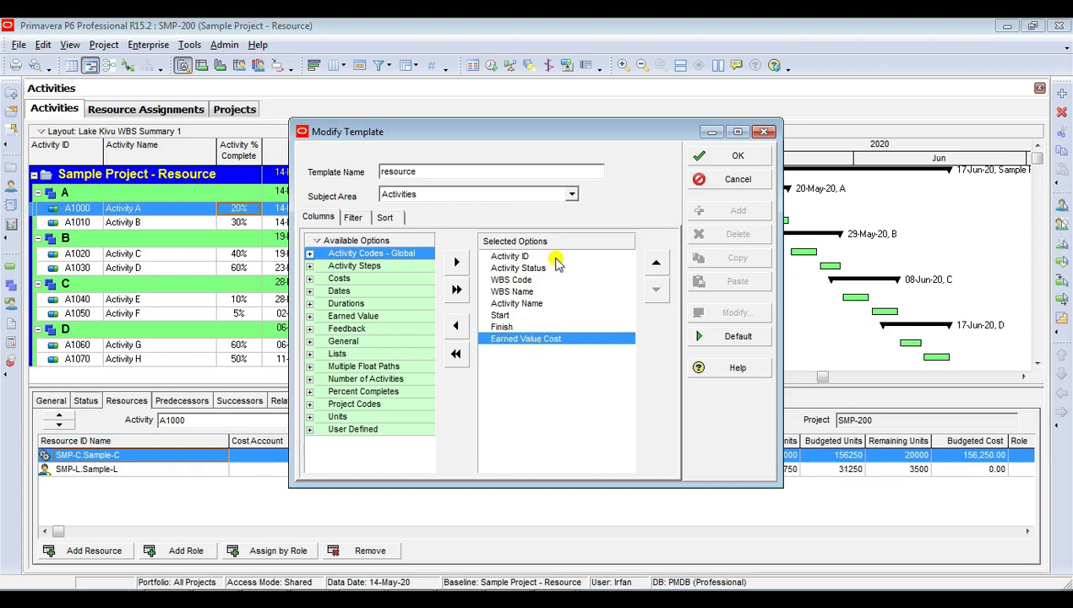
Switch the template to the Resource Assignments subject area, review its selected columns through At Completion Units, and accept the template.
click(558, 197)
click(426, 219)
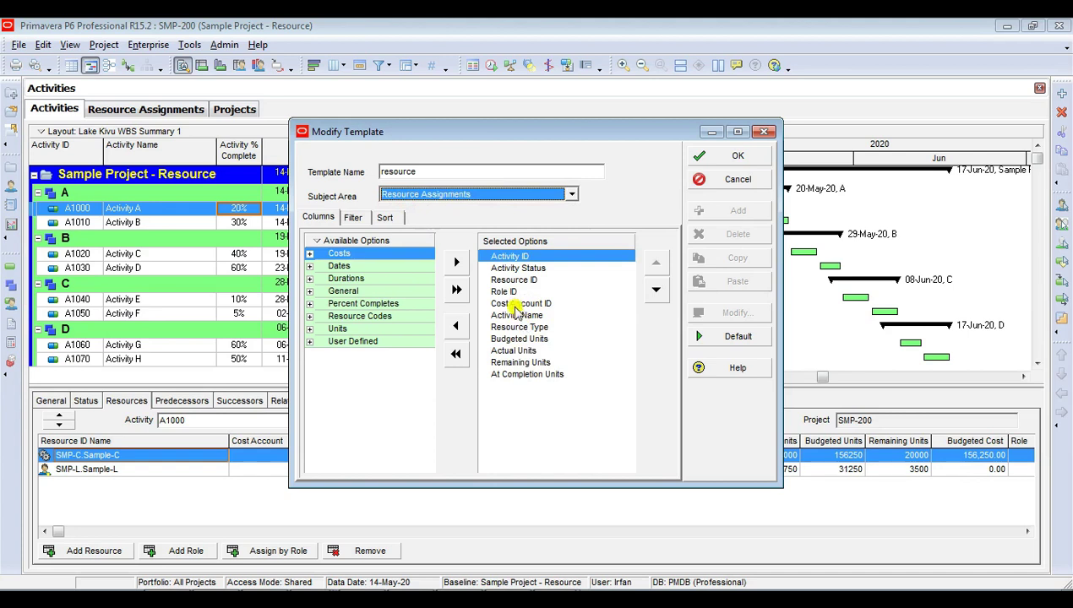
click(527, 269)
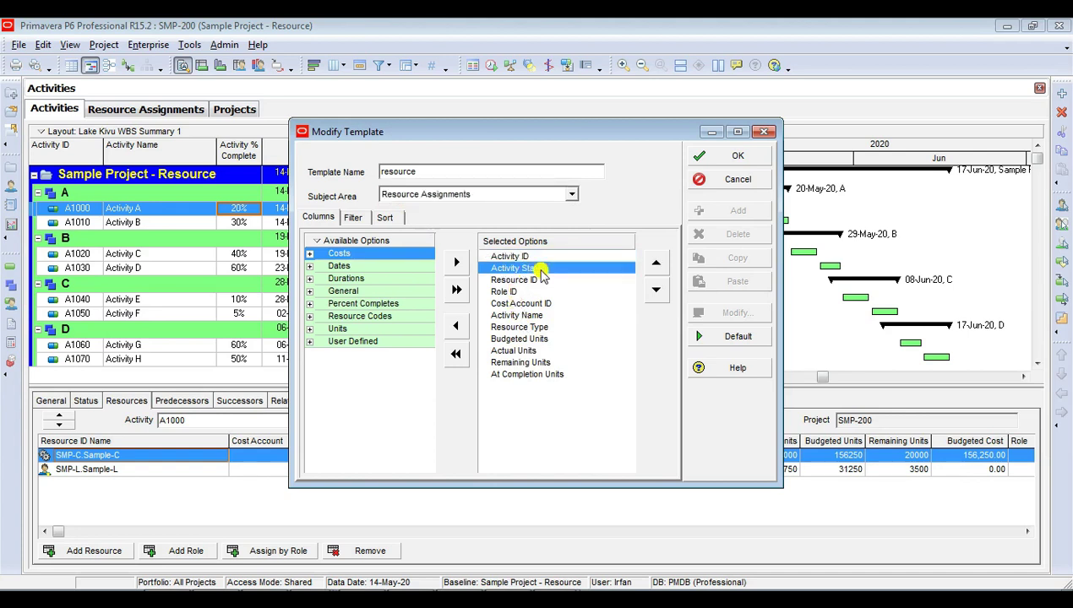
click(527, 280)
click(523, 292)
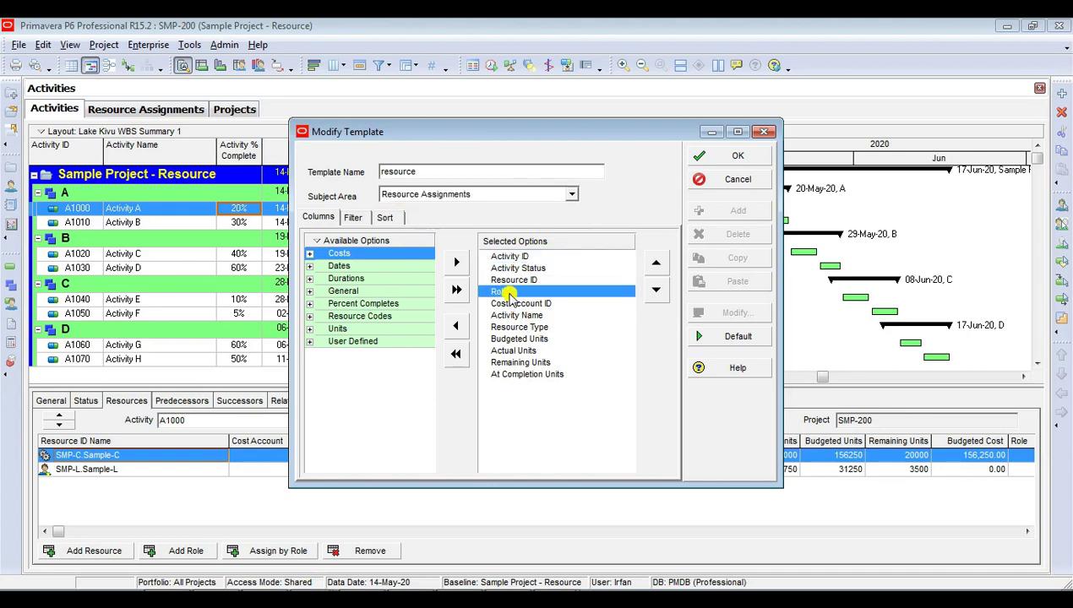
click(543, 305)
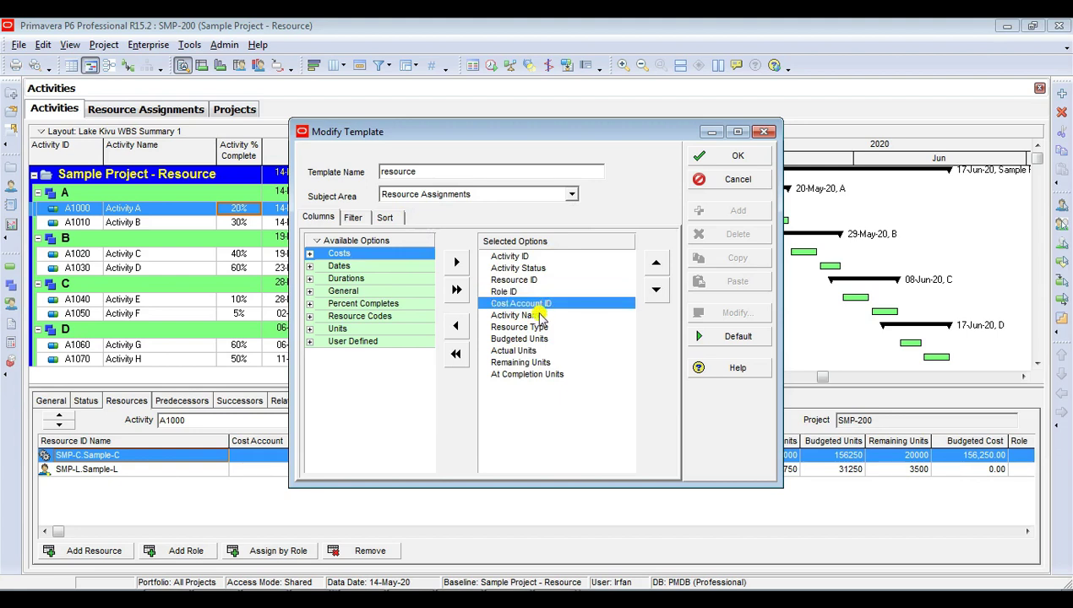
click(535, 316)
click(541, 328)
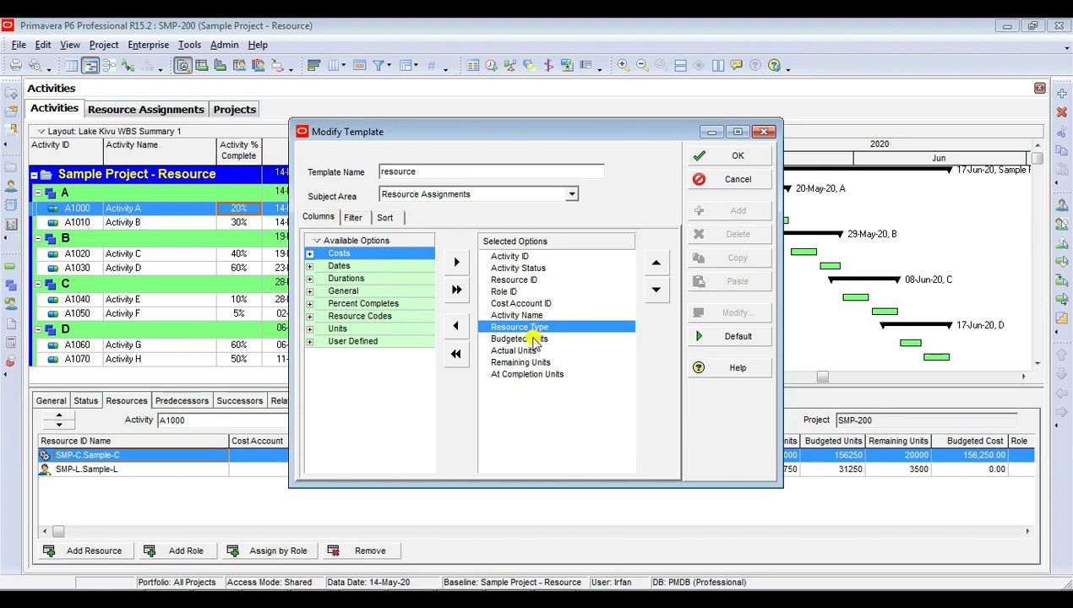
click(534, 340)
click(519, 351)
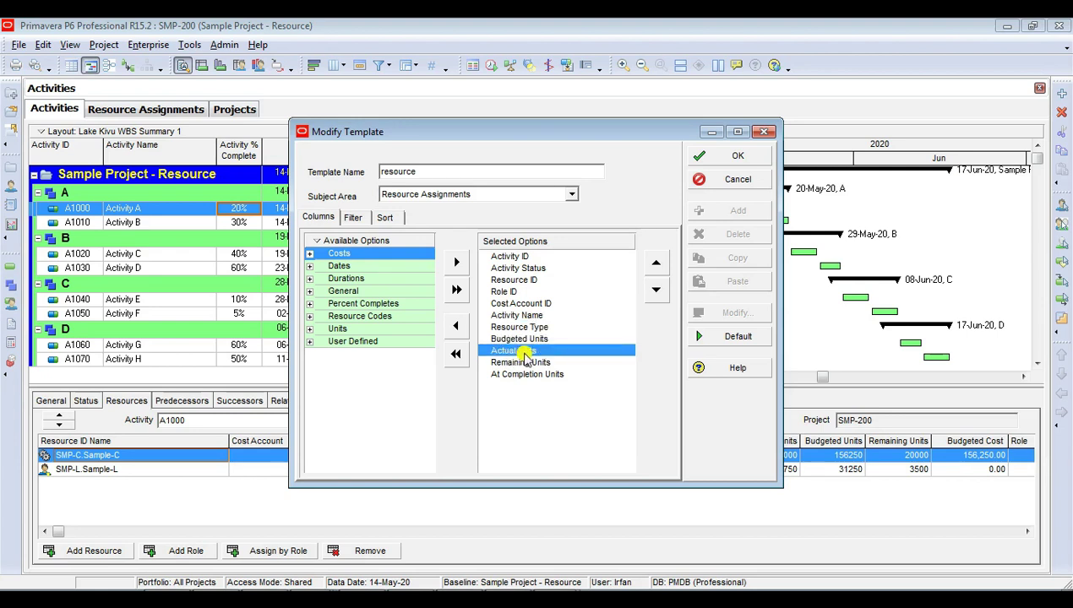
click(514, 363)
click(523, 377)
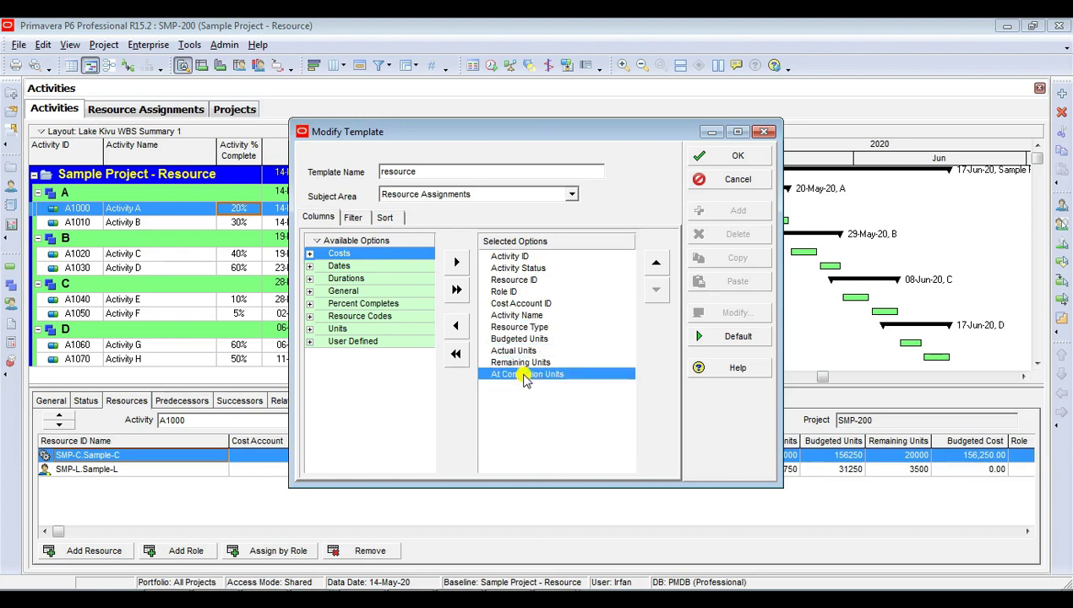
click(523, 326)
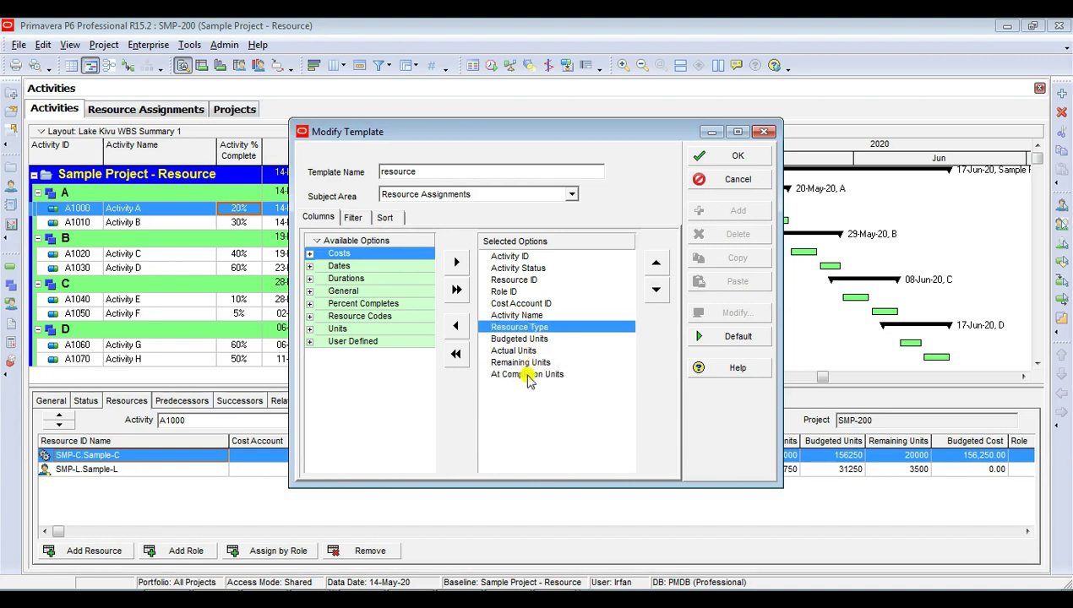
click(527, 373)
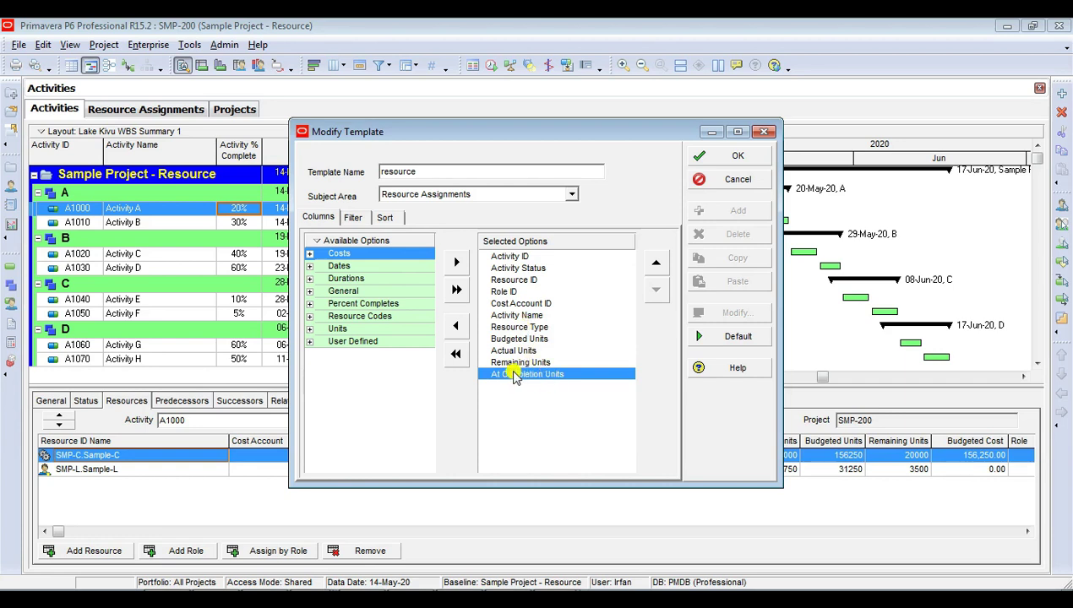
click(704, 157)
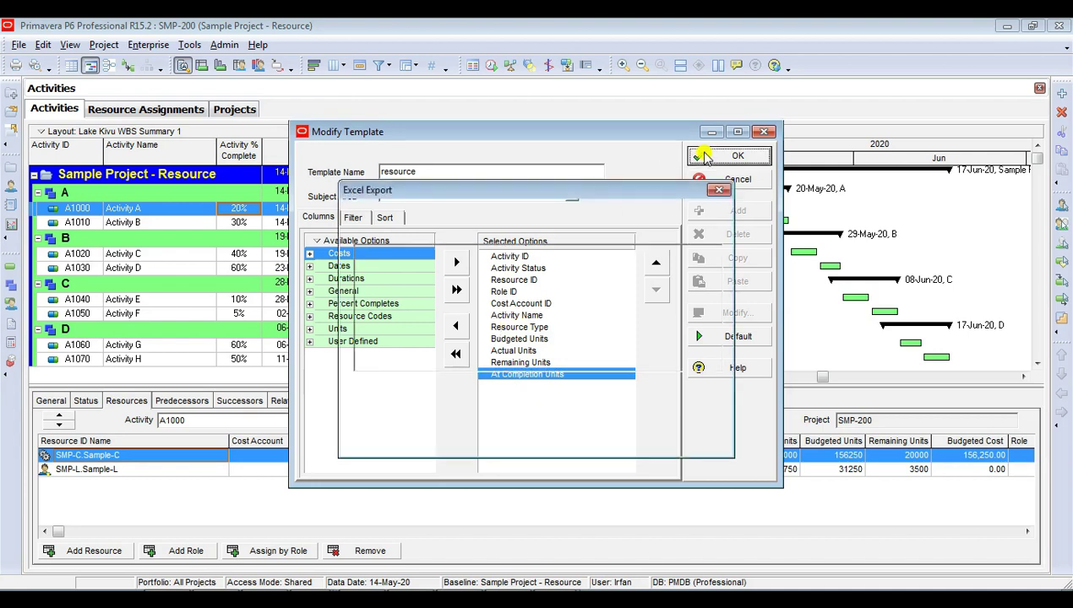
Continue the export with the resource template and open the choice of Excel file for project SMP-200.
click(625, 443)
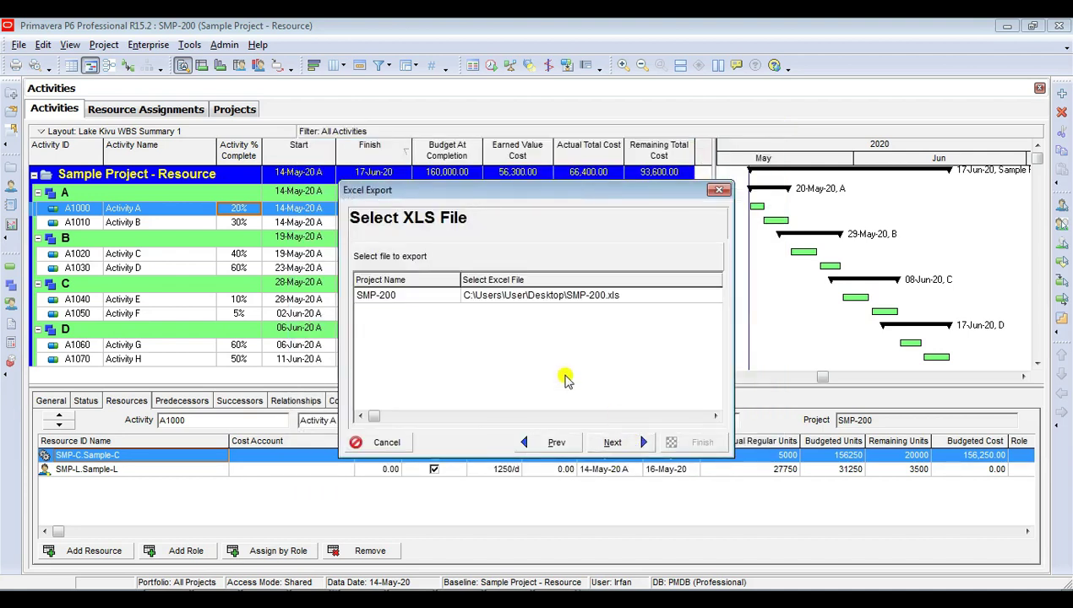
click(509, 295)
click(619, 299)
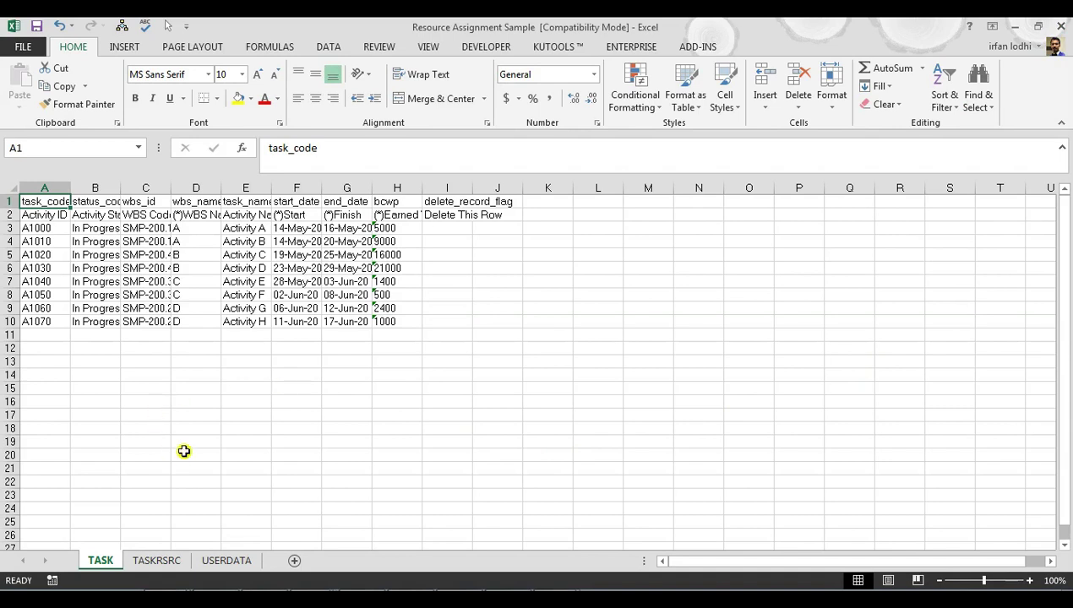
In the Resource Assignment Sample workbook in Excel, fit columns A to H of the TASK sheet to their contents.
mouse_move(38, 188)
mouse_down()
mouse_move(417, 187)
mouse_move(396, 187)
mouse_up()
double_click(372, 188)
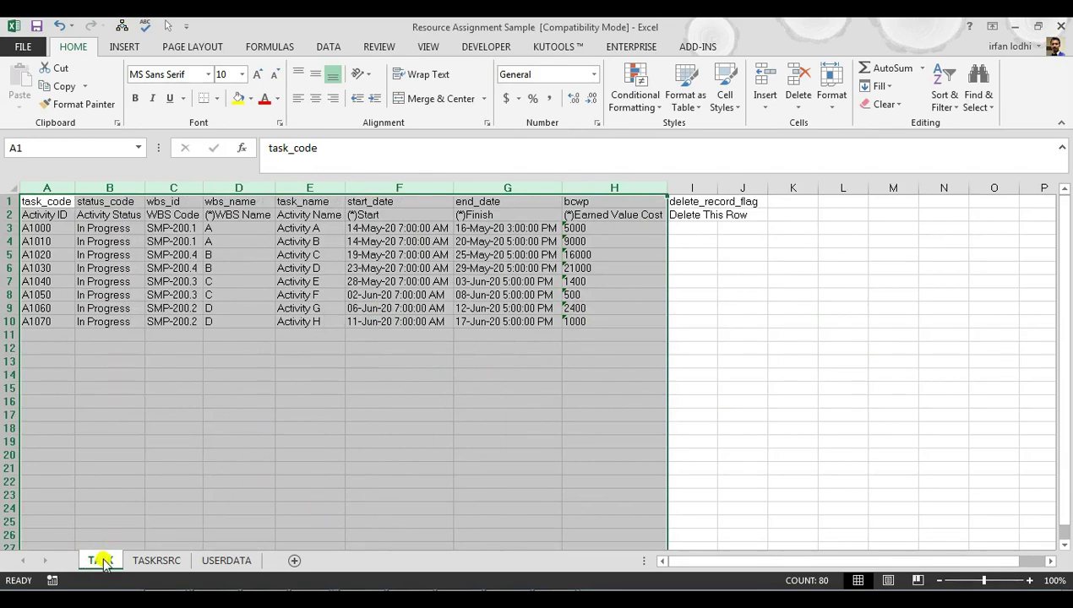
click(110, 463)
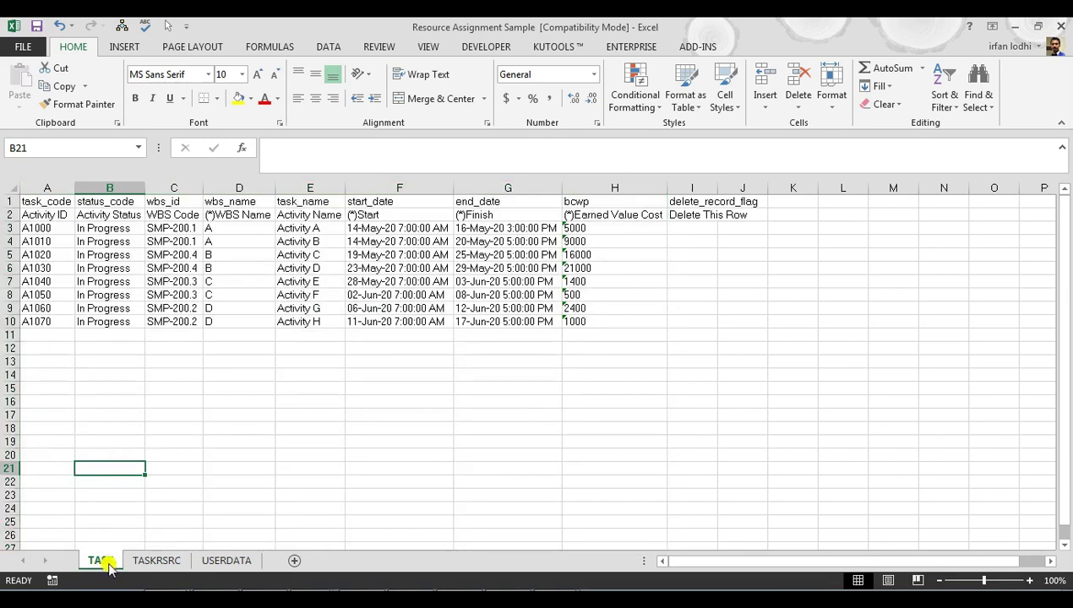
Fit columns A to K of the TASKRSRC sheet to the width of their contents.
click(154, 560)
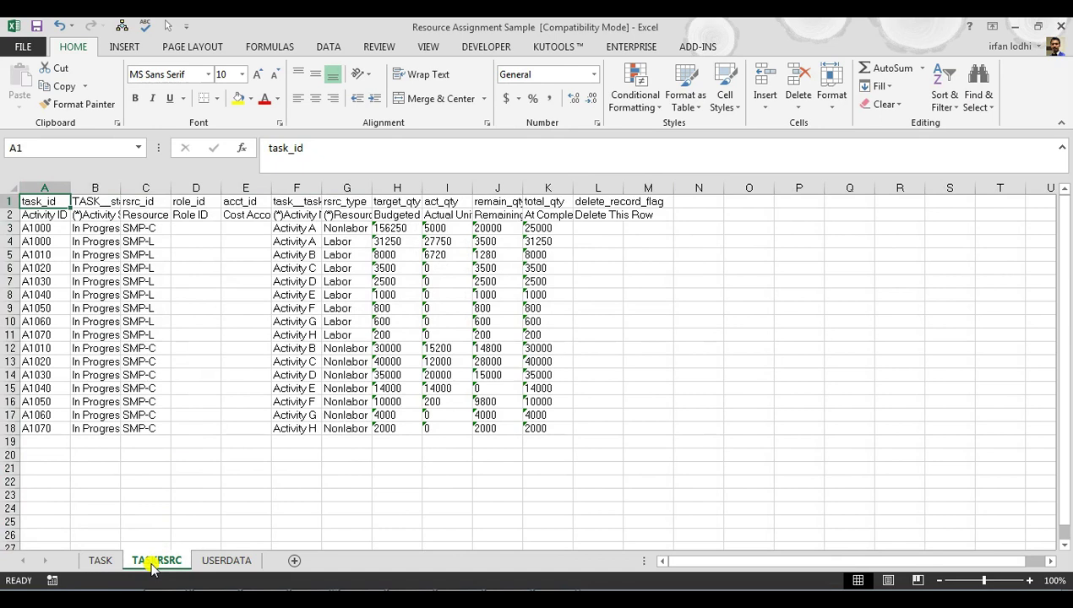
click(287, 232)
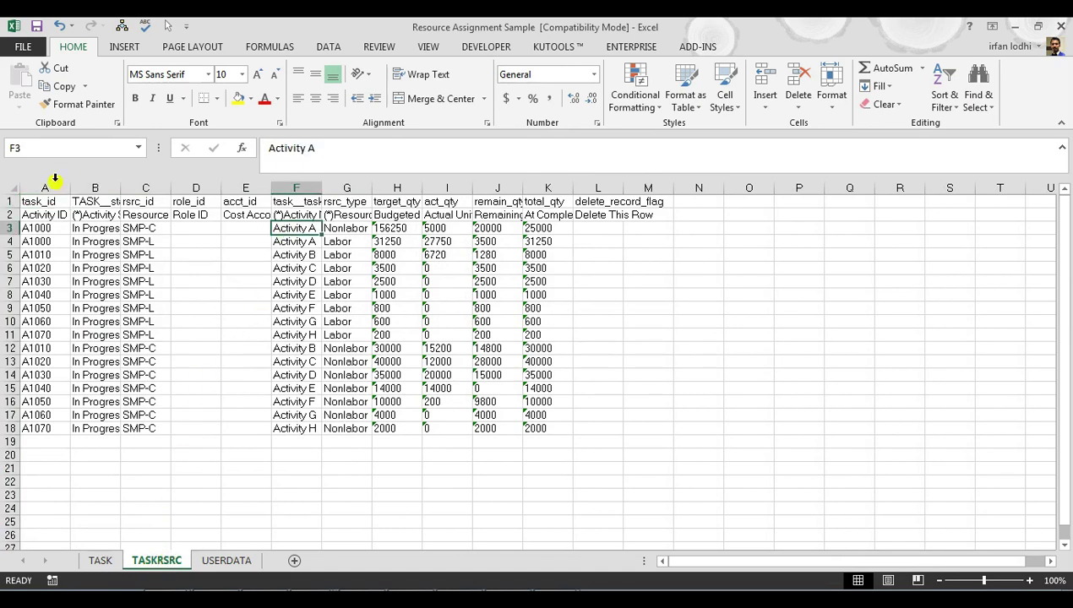
drag(49, 188, 580, 189)
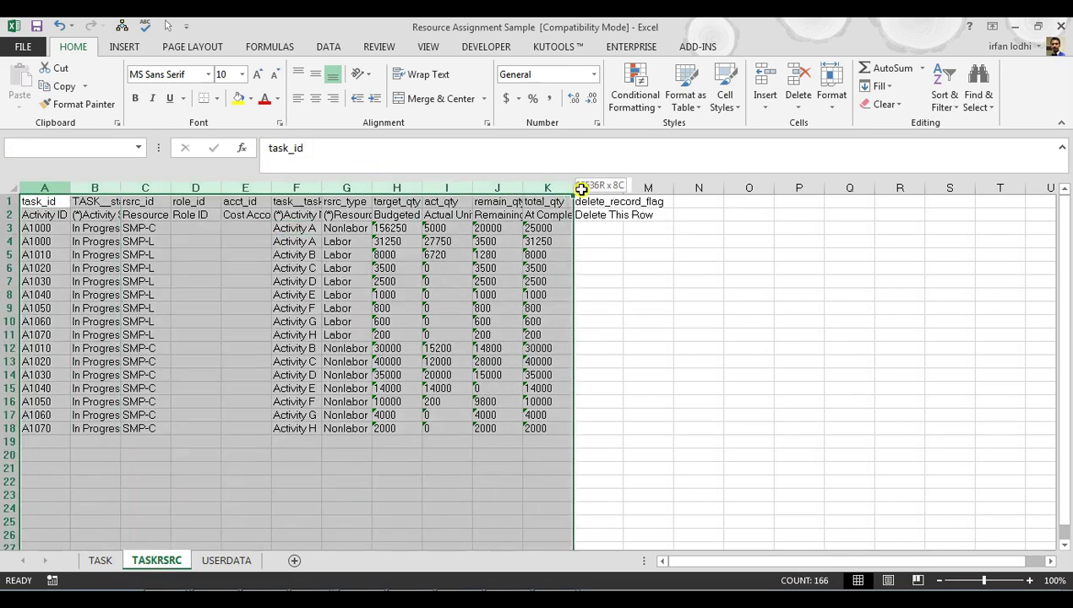
double_click(522, 188)
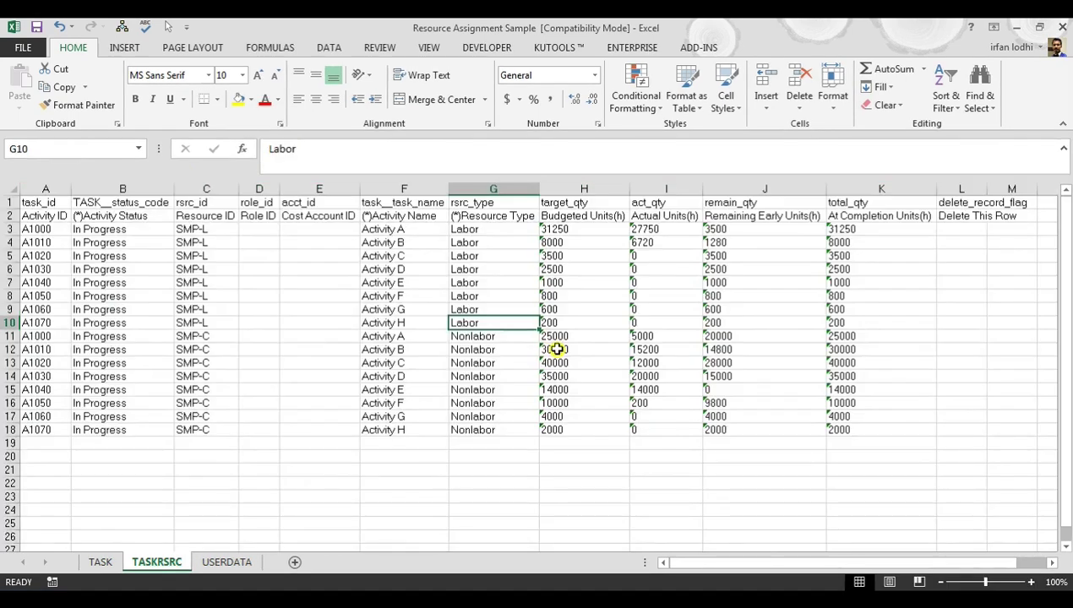
Review the Nonlabor rows' actual and remaining units on TASKRSRC and the Earned Value Cost column on TASK.
drag(642, 338, 647, 432)
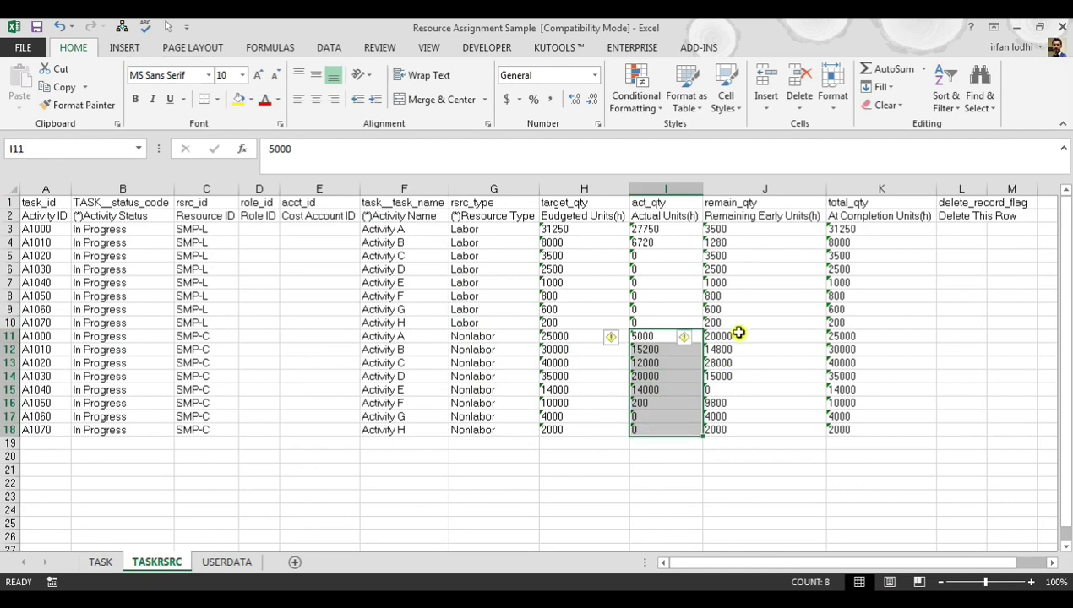
drag(738, 333, 737, 434)
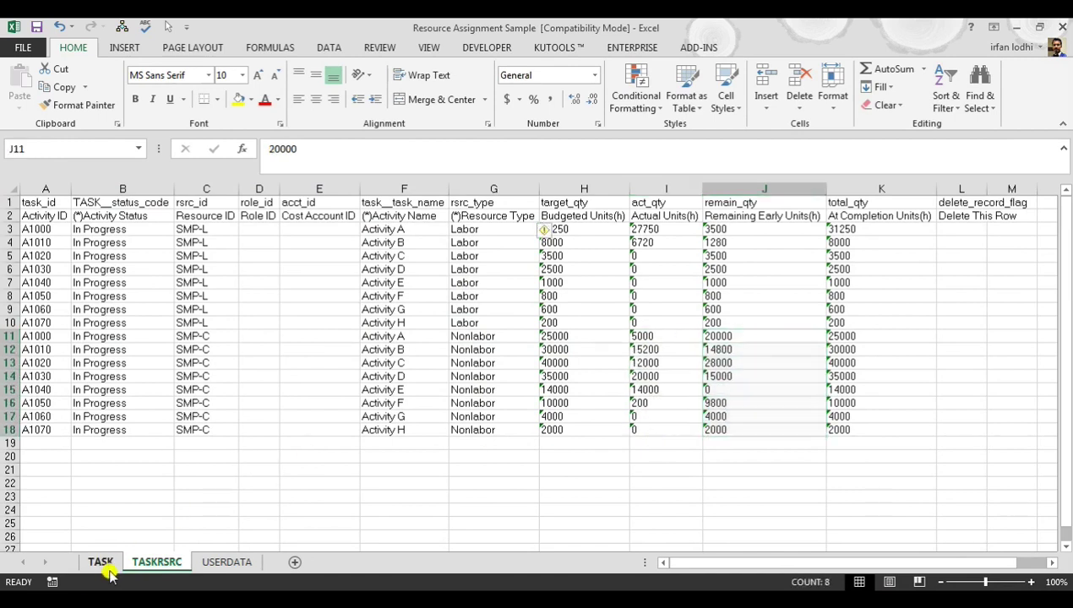
click(106, 566)
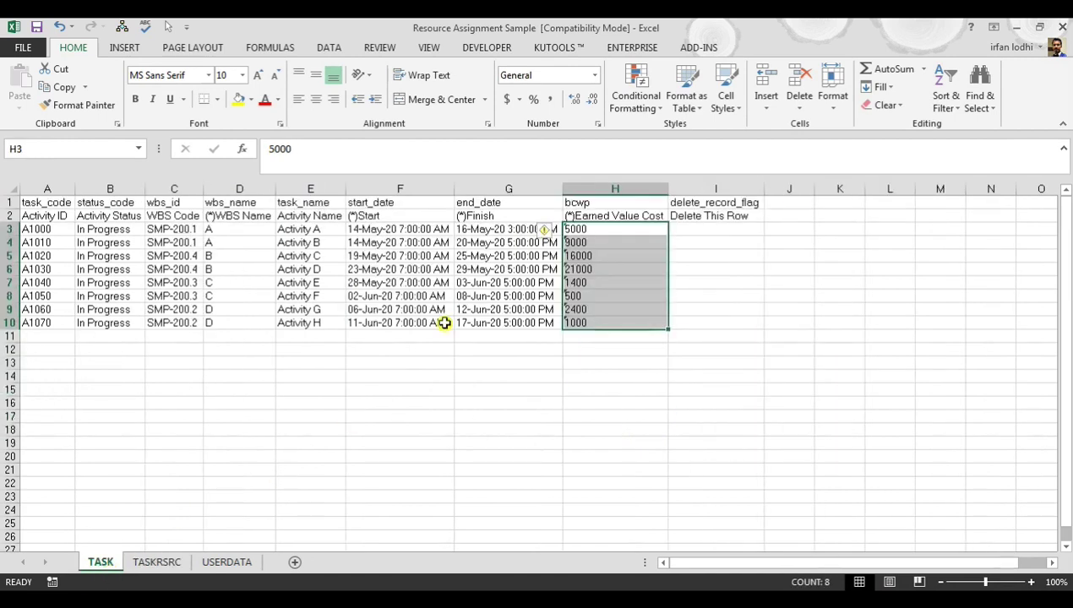
click(173, 559)
Delete the Labor resource rows 3 to 10 from the TASKRSRC sheet, leaving only the Nonlabor assignments.
click(469, 234)
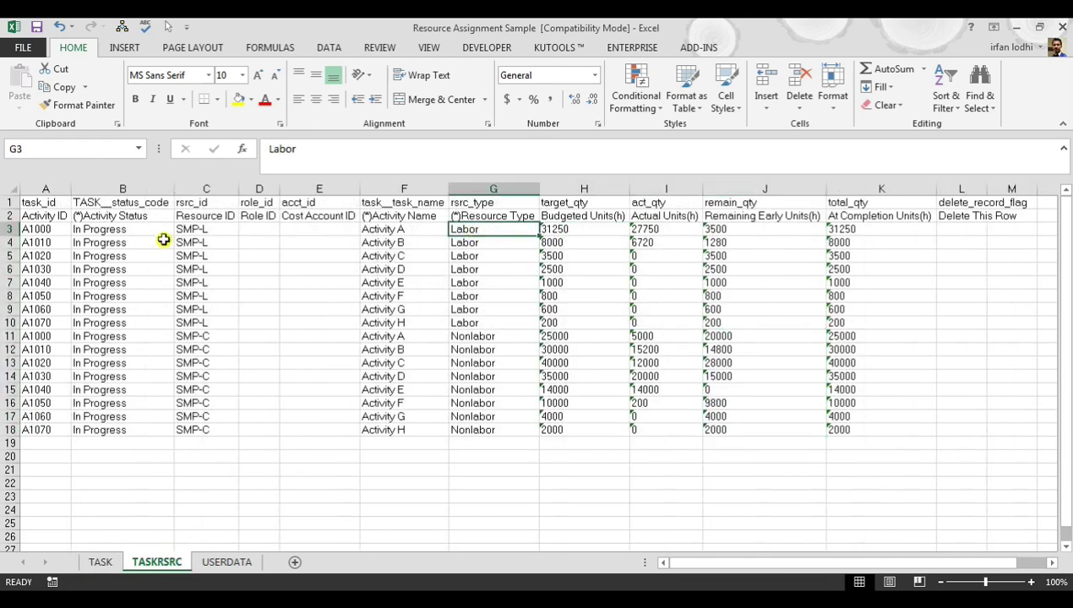
click(11, 230)
drag(11, 230, 12, 323)
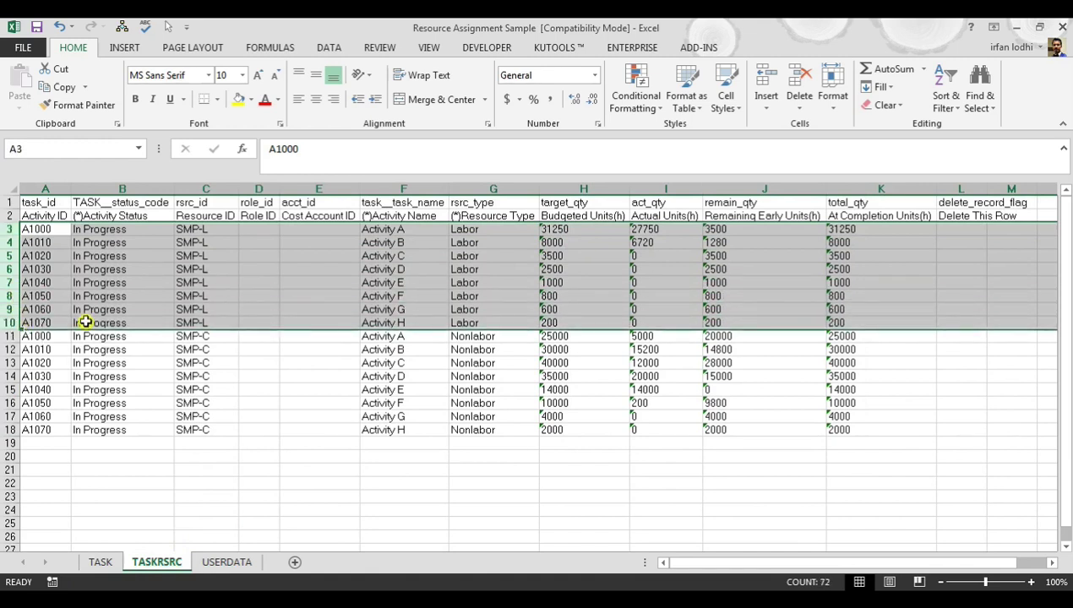
key(ctrl+minus)
click(423, 407)
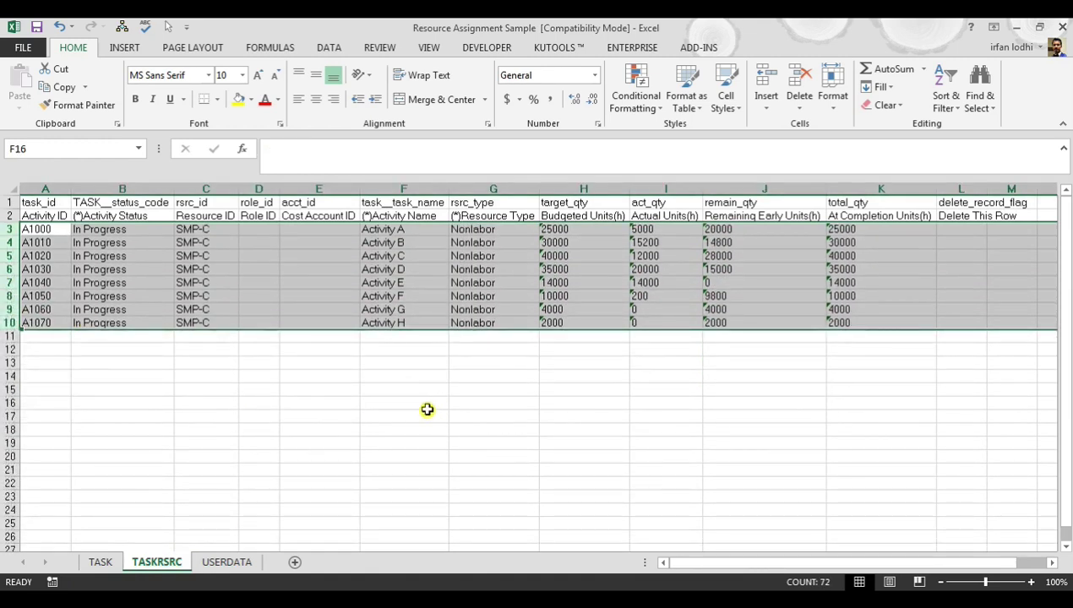
click(480, 234)
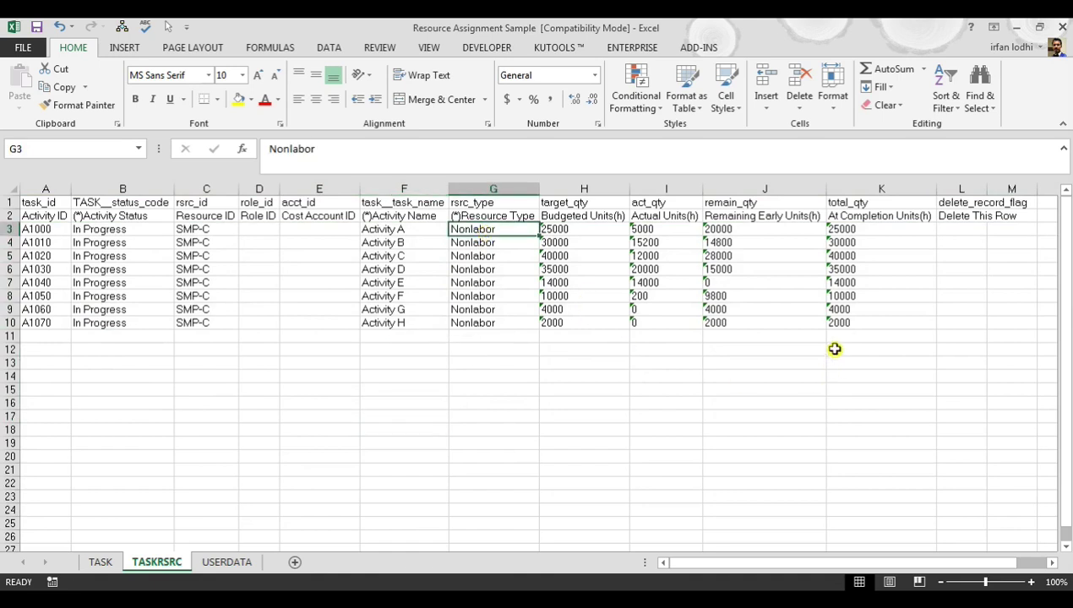
Start a VLOOKUP formula in cell M3 of TASKRSRC with the activity ID in A3 as the lookup value.
click(1003, 233)
text(=vl)
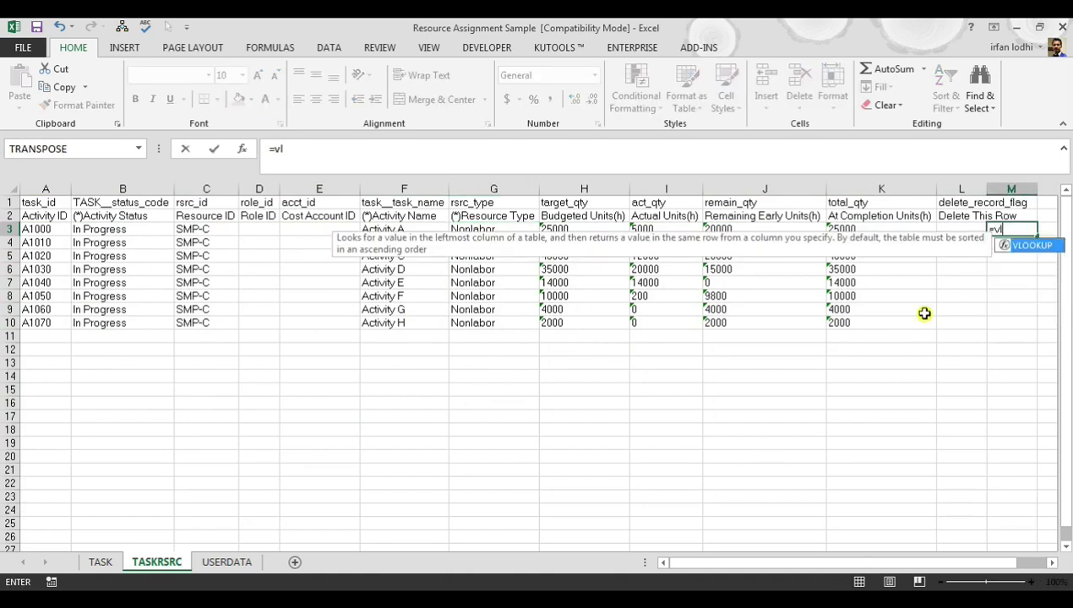
key(Tab)
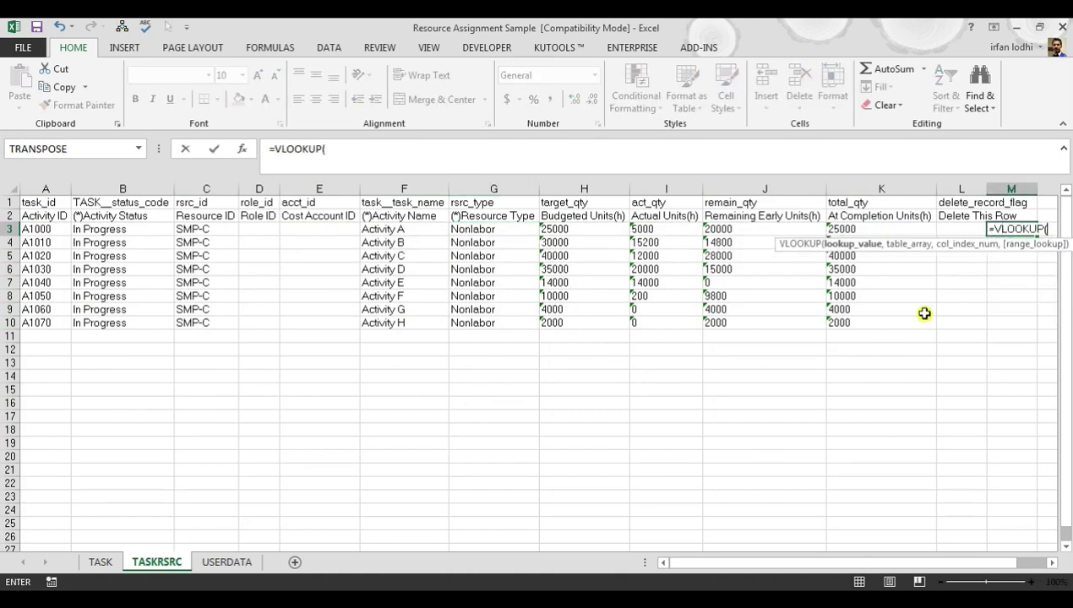
key(Left)
key(Left)
key(Left)
key(Left)
key(Left)
key(Left)
key(Left)
key(Left)
key(Left)
key(Left)
key(Left)
key(Left)
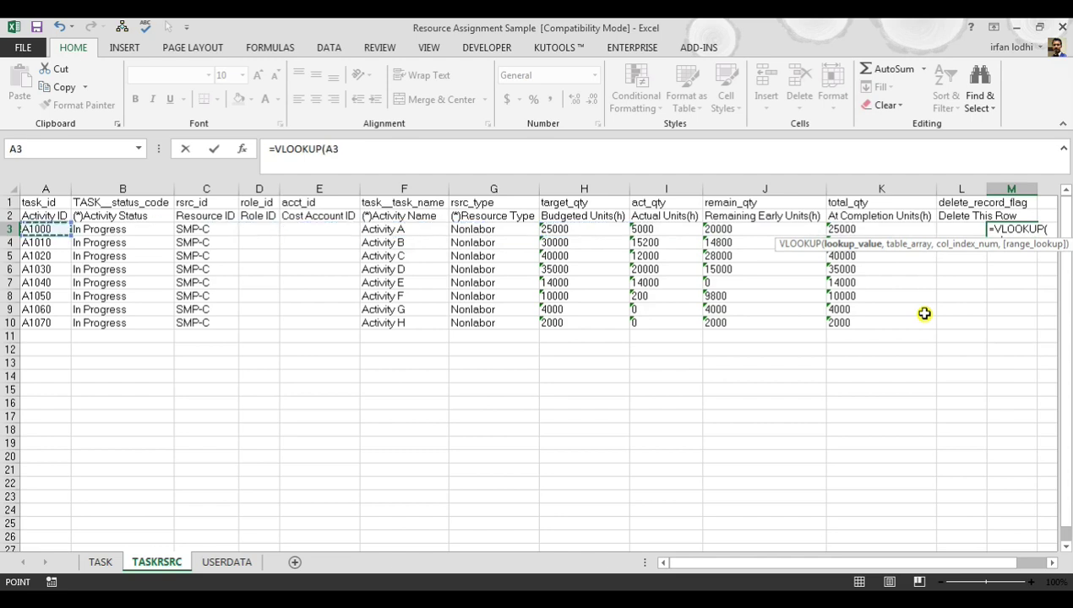
text(,)
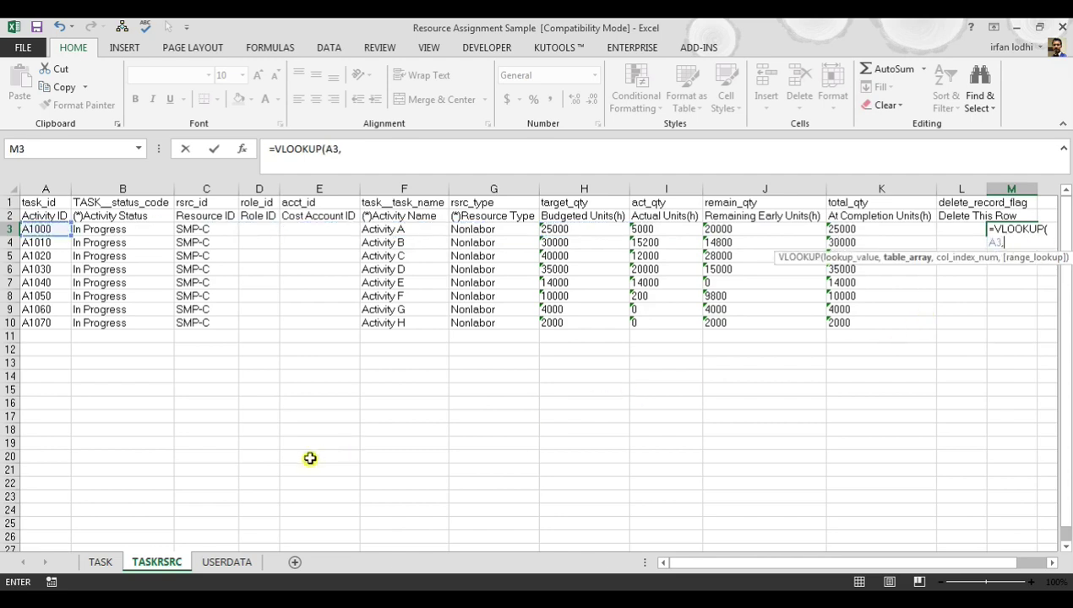
Give the lookup the table array TASK!$A$3:H10, with an absolute start cell, and column index 8.
click(100, 562)
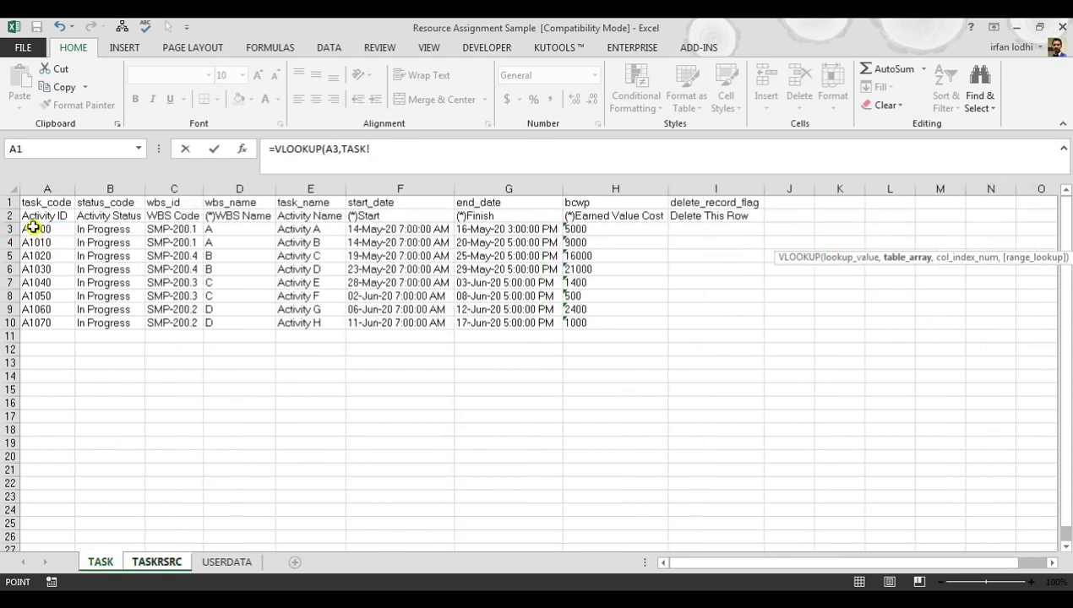
drag(40, 229, 636, 327)
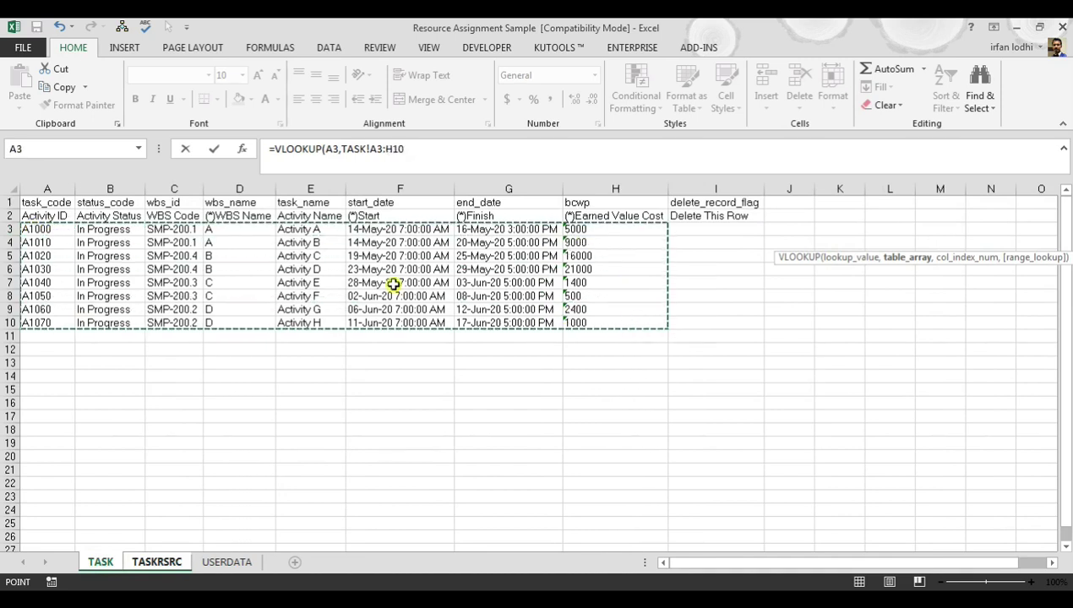
text(,8)
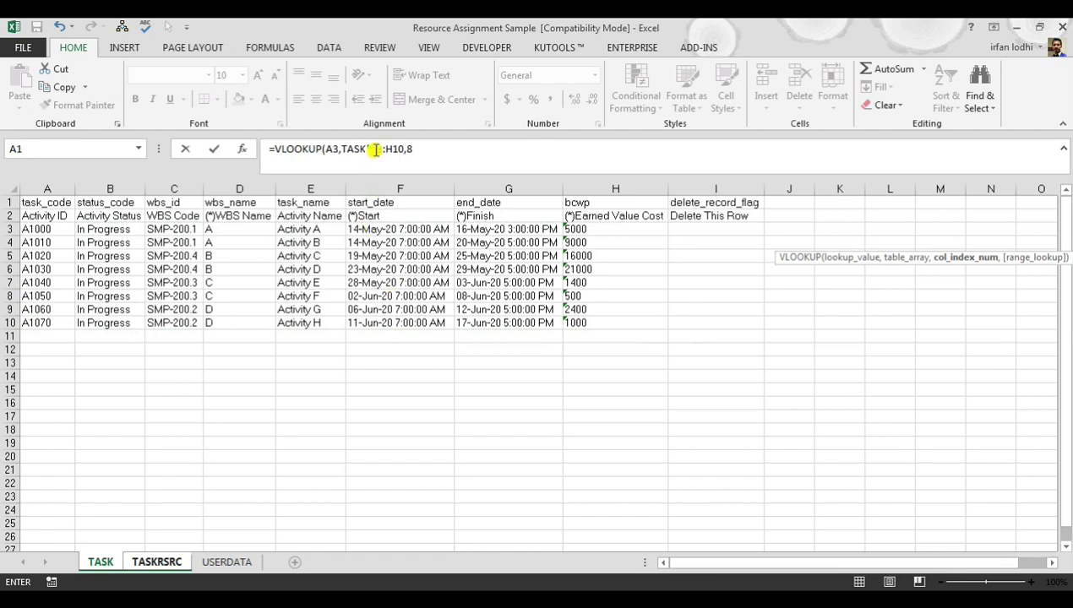
click(375, 148)
text($)
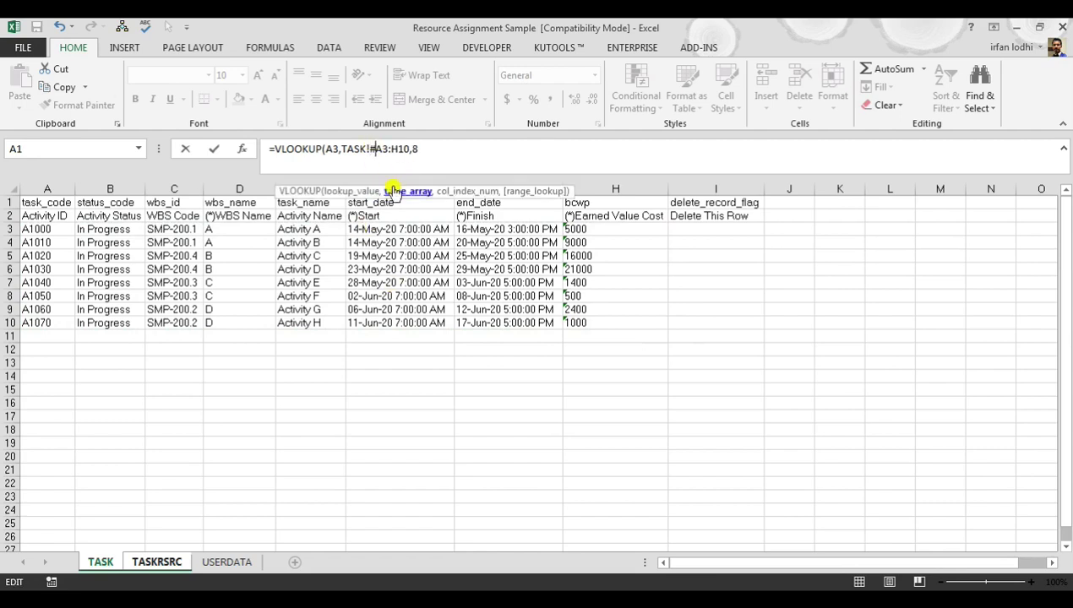
key(BackSpace)
text($A$)
Complete the VLOOKUP with an exact-match argument of 0 and fill the formula from M3 down to M10.
click(430, 151)
text(,)
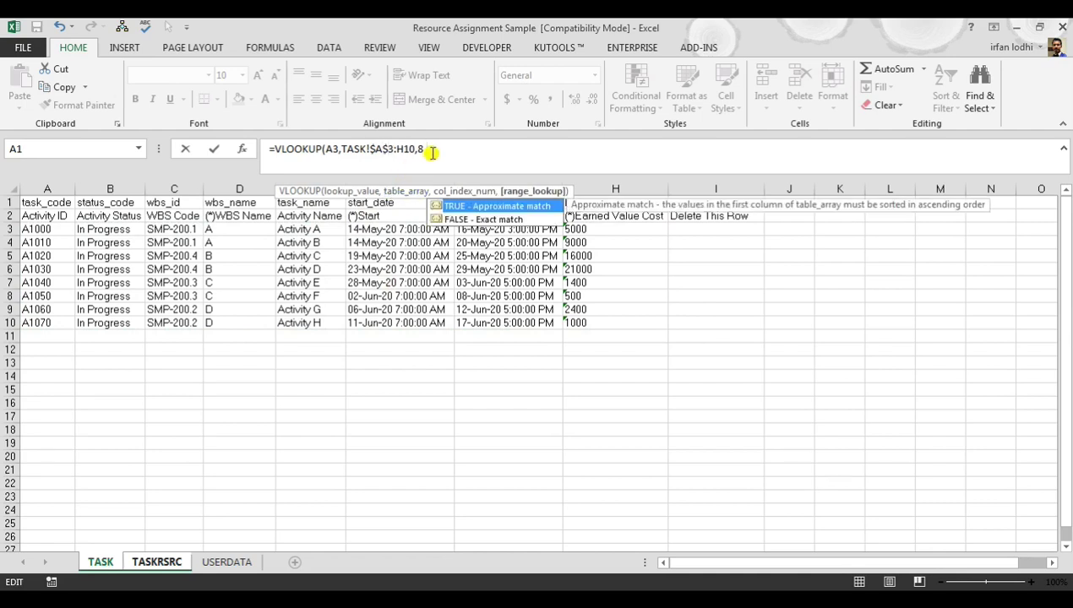
text(0)
key(Return)
key(Up)
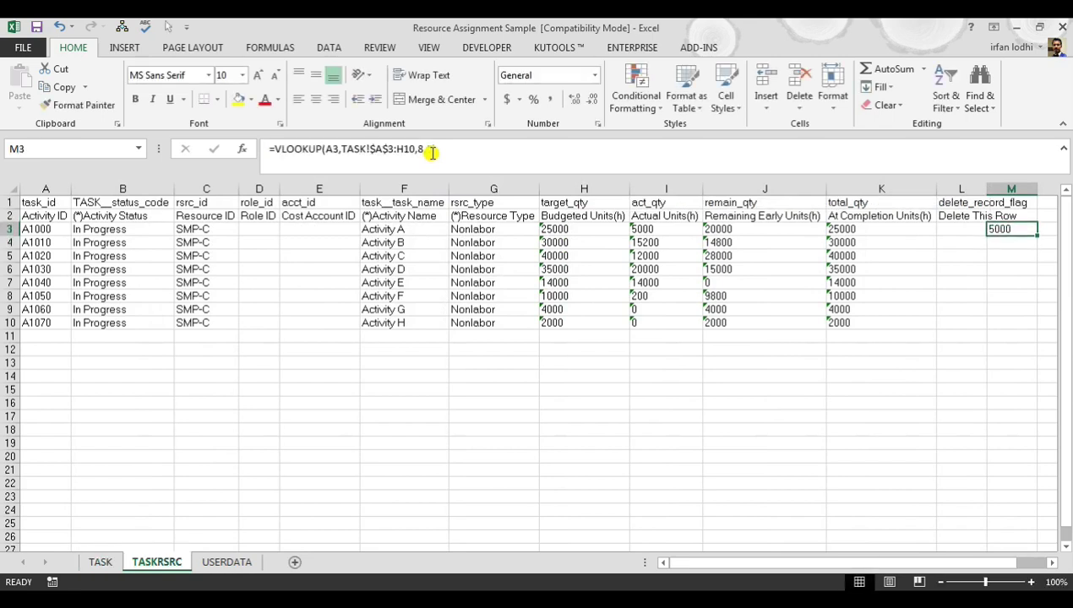
drag(1036, 239, 1031, 332)
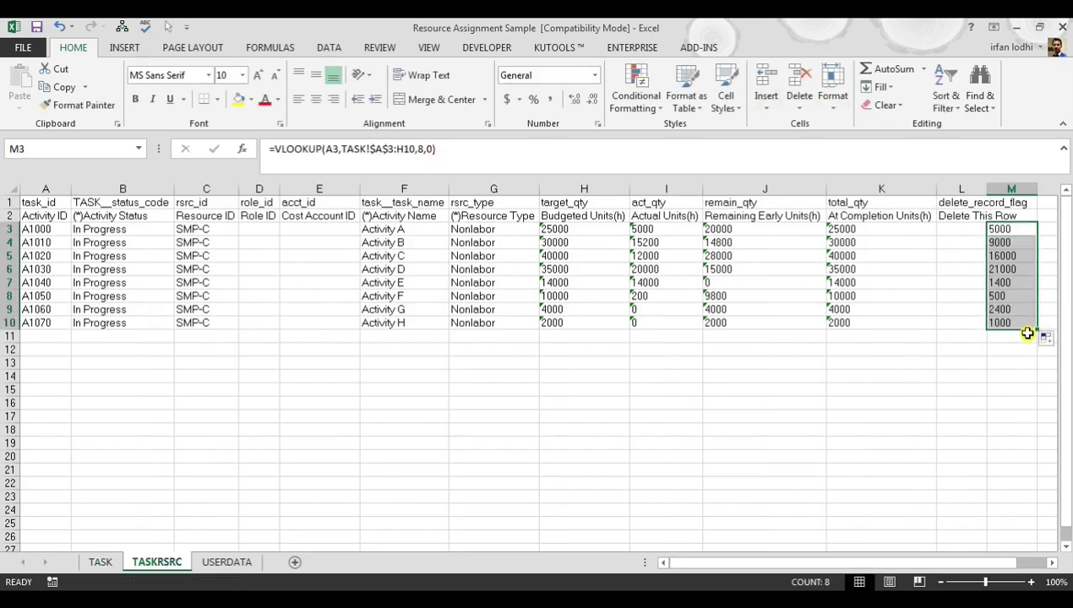
Copy the looked-up earned values in M3:M10 and paste them as values into the Actual Units column from I3.
click(649, 243)
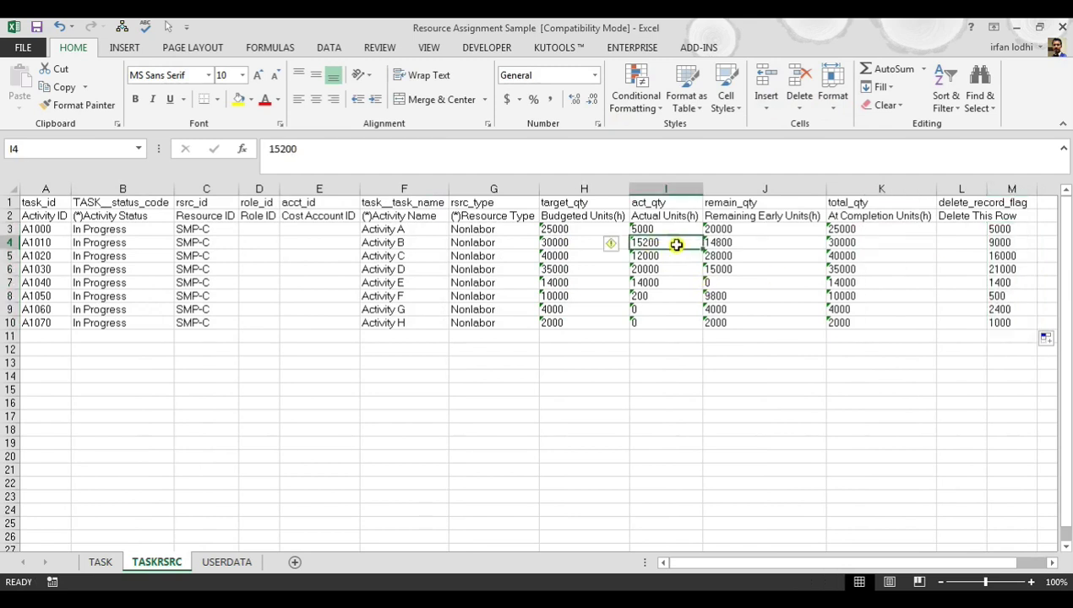
click(1024, 243)
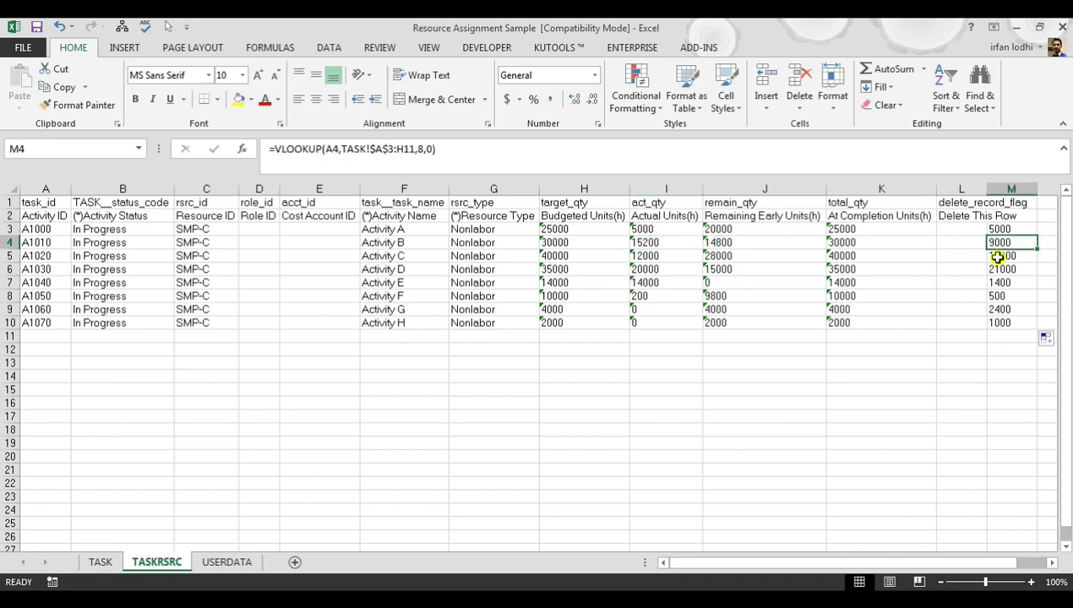
drag(996, 226, 1013, 321)
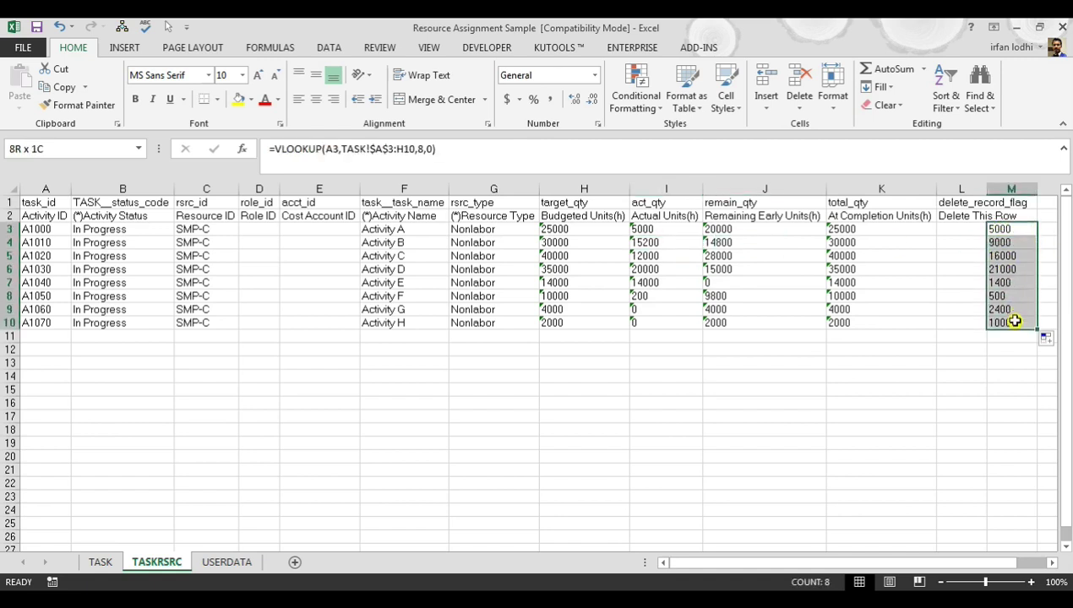
key(ctrl+c)
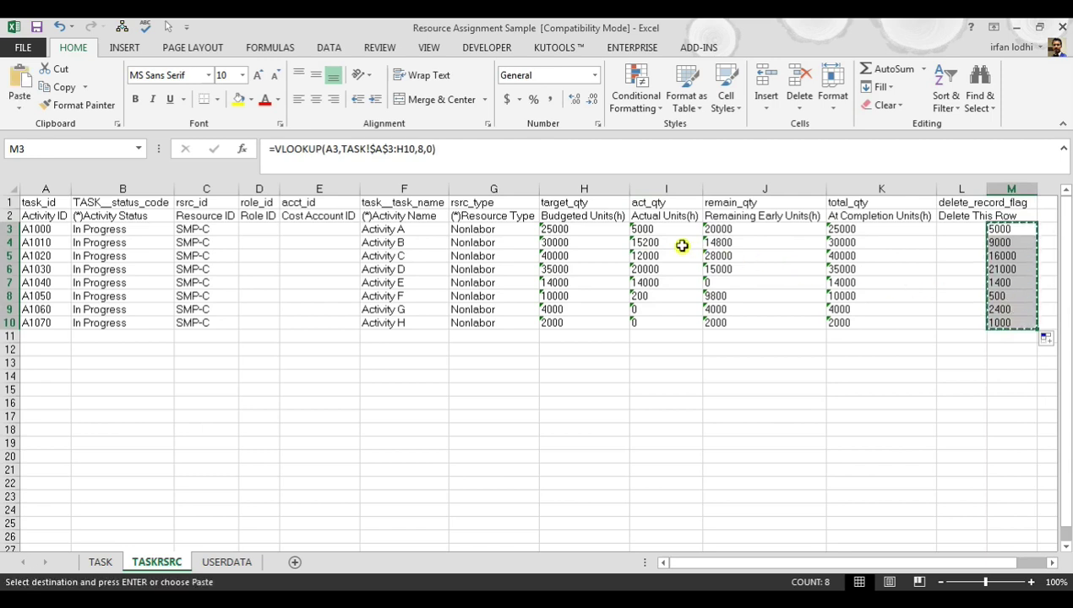
click(642, 228)
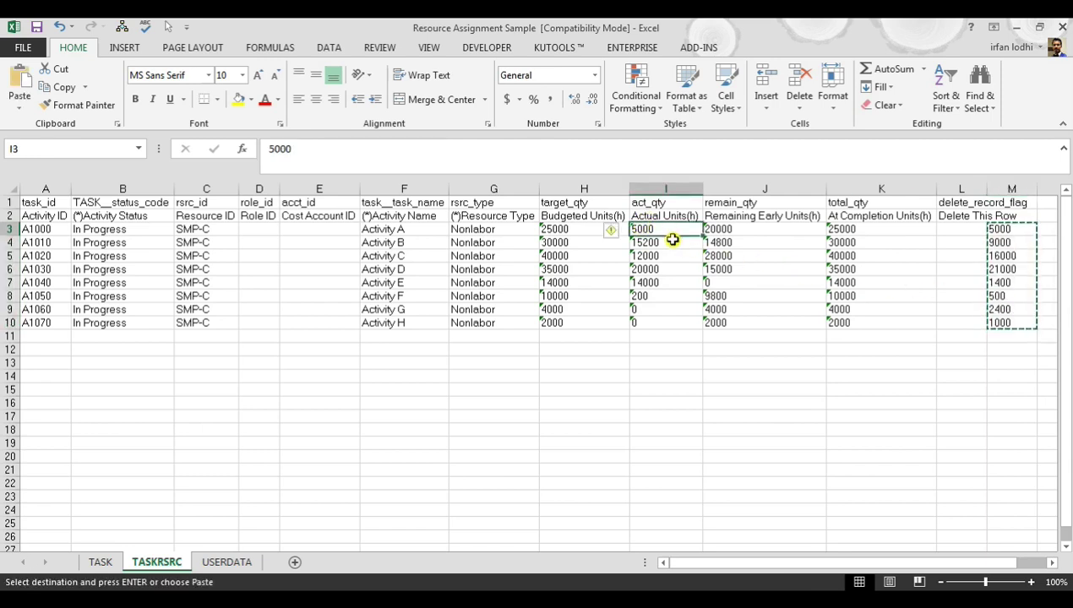
right_click(661, 227)
key(Escape)
right_click(681, 229)
click(739, 299)
Replace the lookup in M3 with the formula =H3-I3 and fill it down to M10.
click(1013, 232)
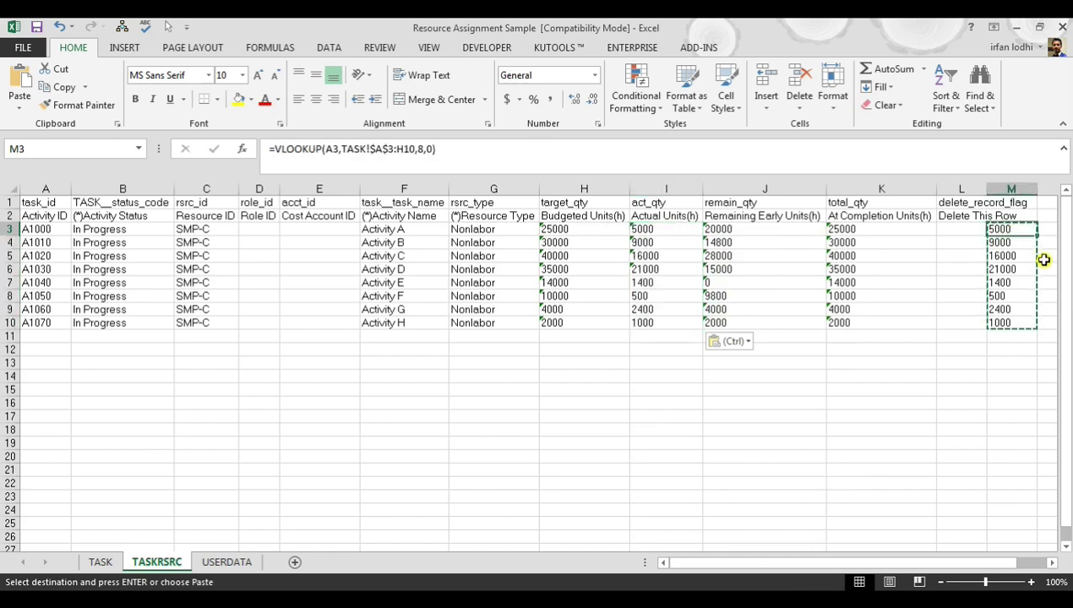
key(Escape)
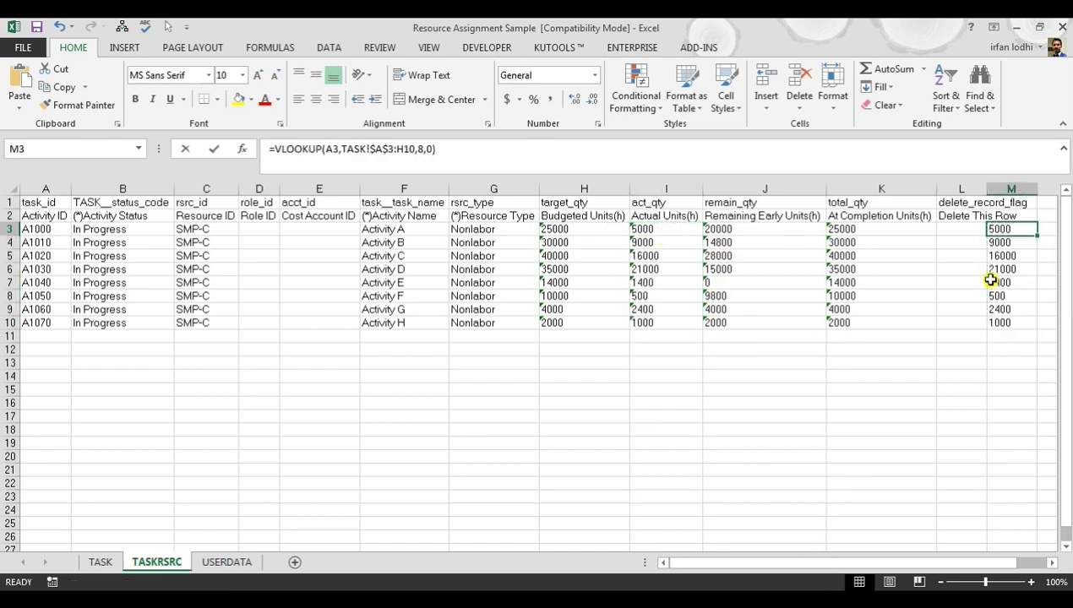
text(=)
key(Left)
key(Left)
key(Left)
key(Left)
key(Left)
key(Left)
key(Right)
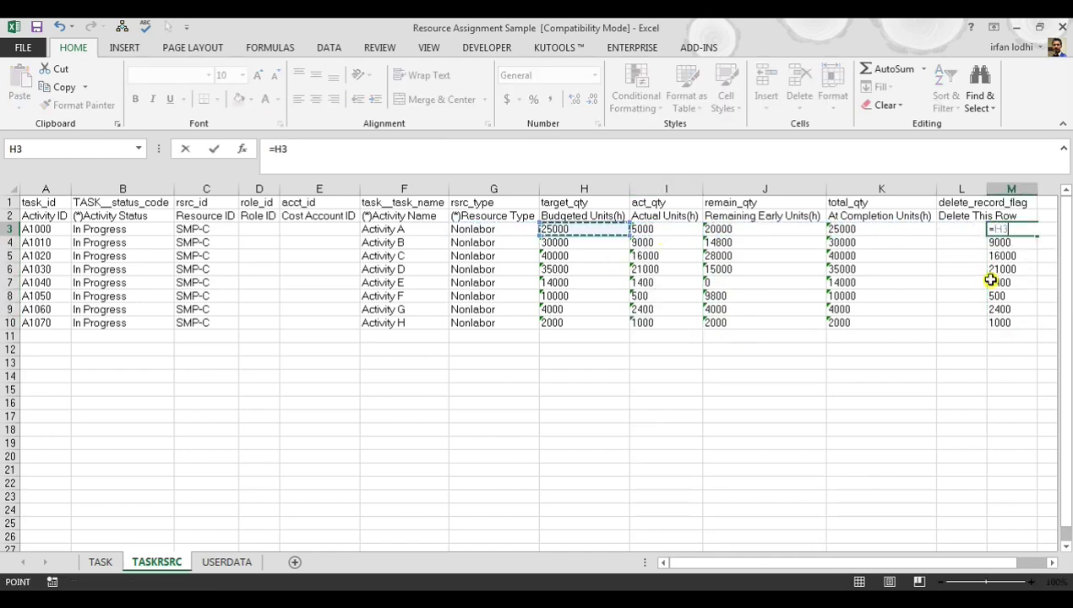
text(-)
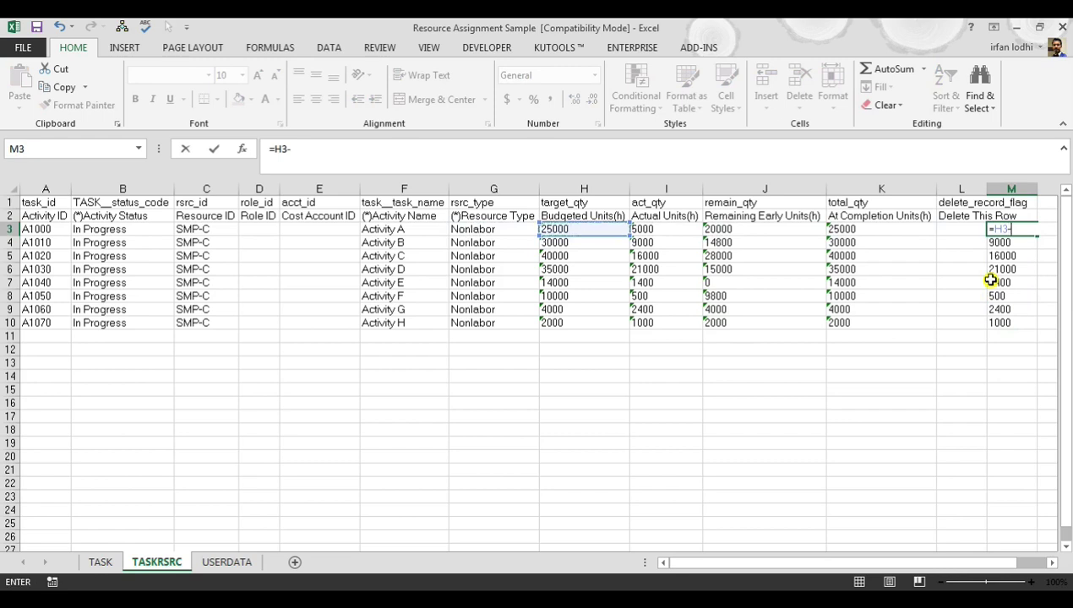
key(Left)
key(Left)
key(Left)
key(Left)
key(Left)
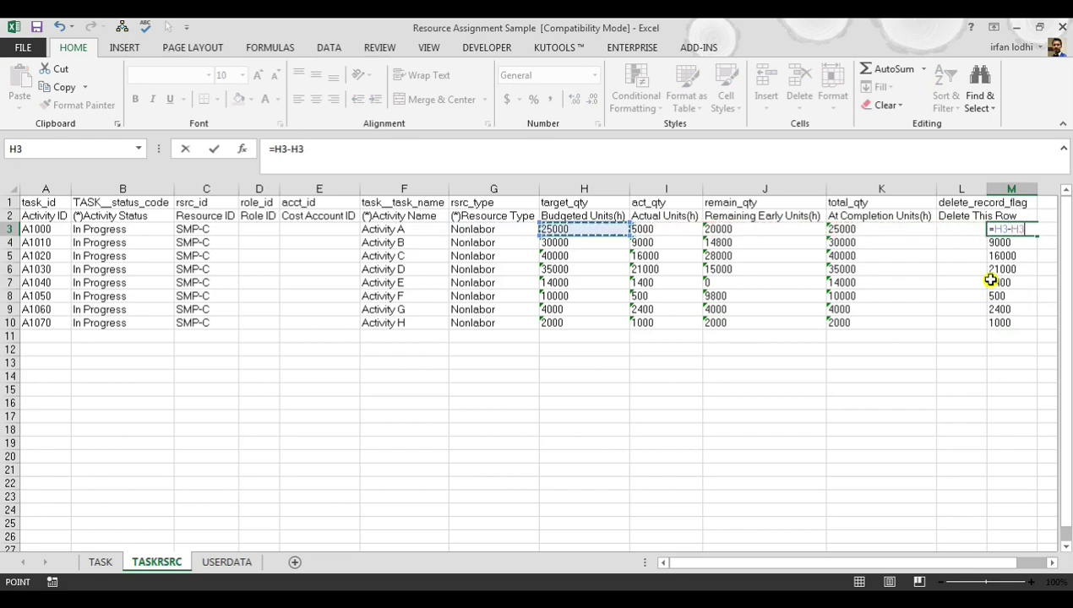
key(Right)
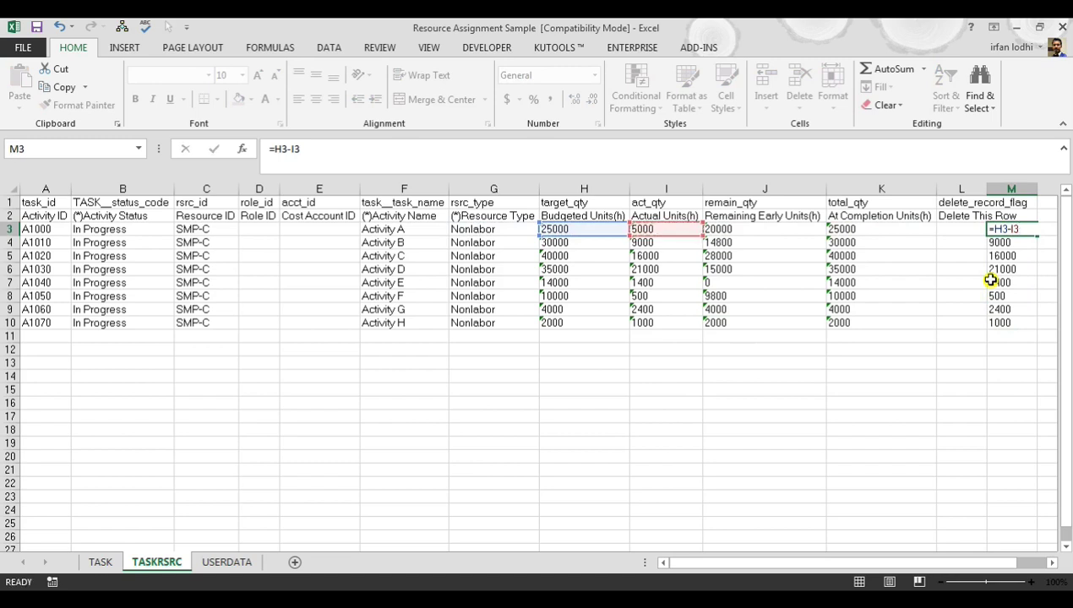
key(Return)
key(Up)
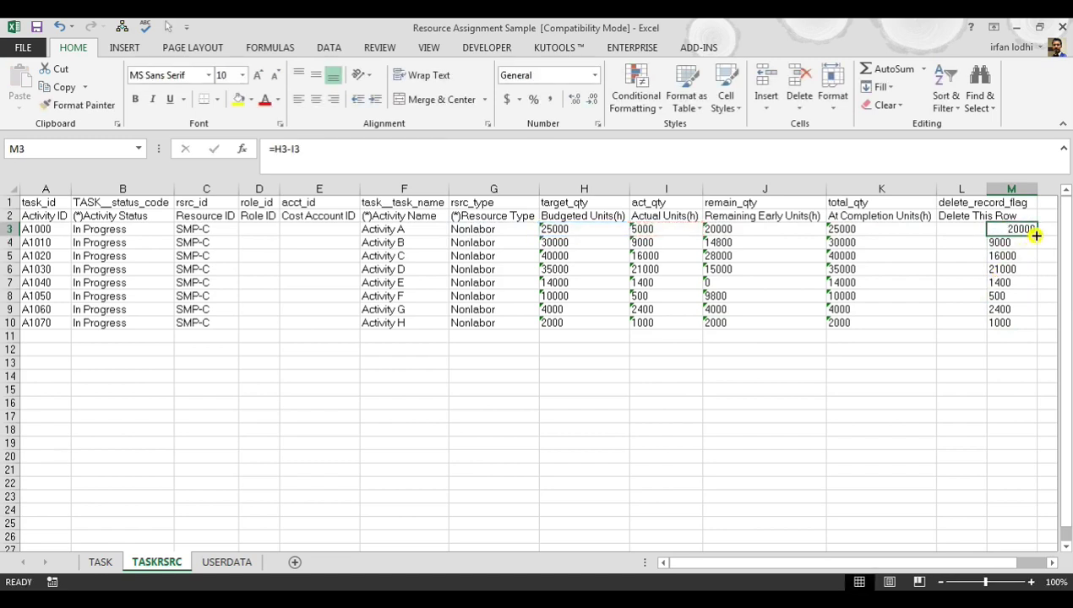
drag(1035, 237, 1031, 326)
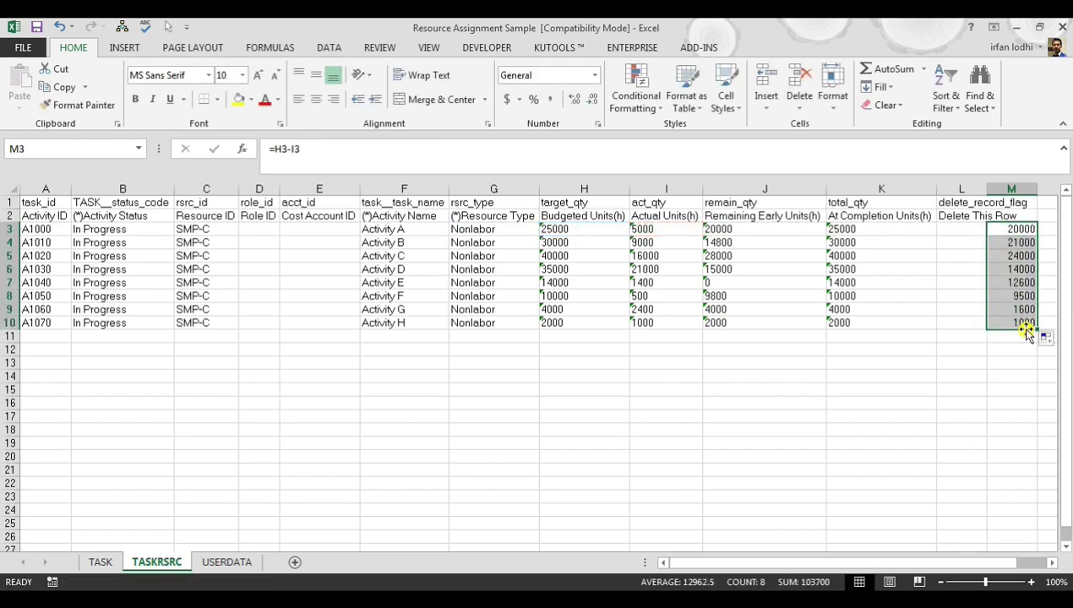
Copy the calculated results in M3:M10 and paste them as values into the Remaining Early Units column from J3.
key(ctrl+c)
click(750, 230)
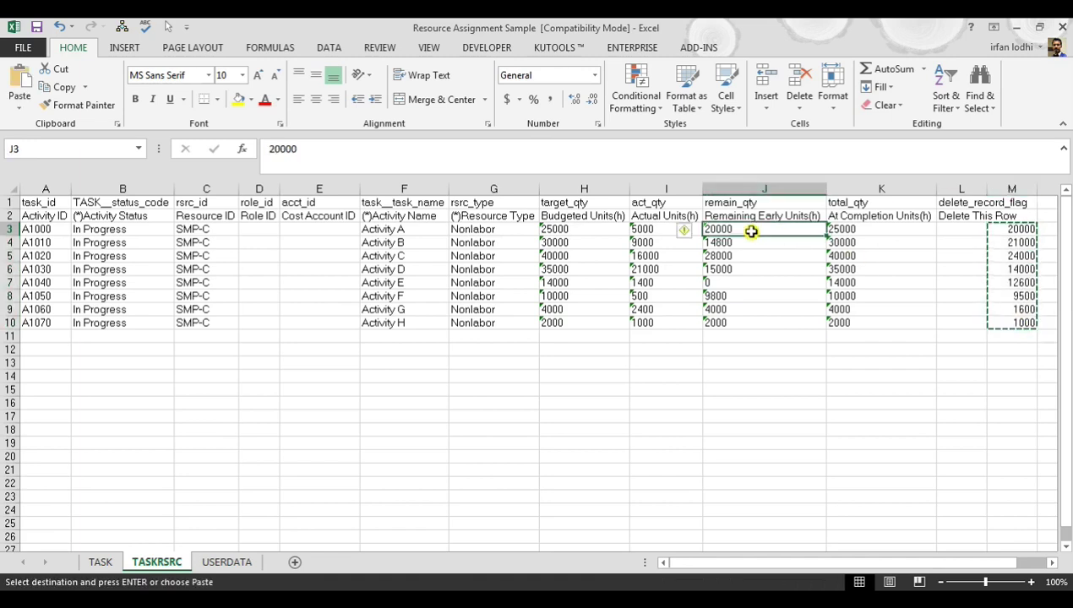
right_click(751, 232)
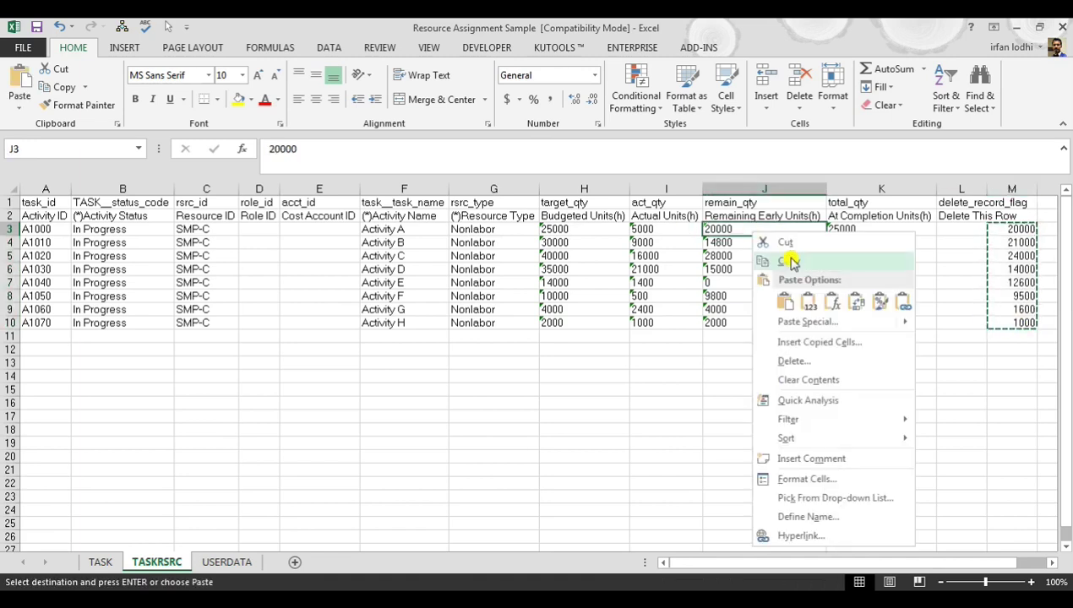
click(809, 304)
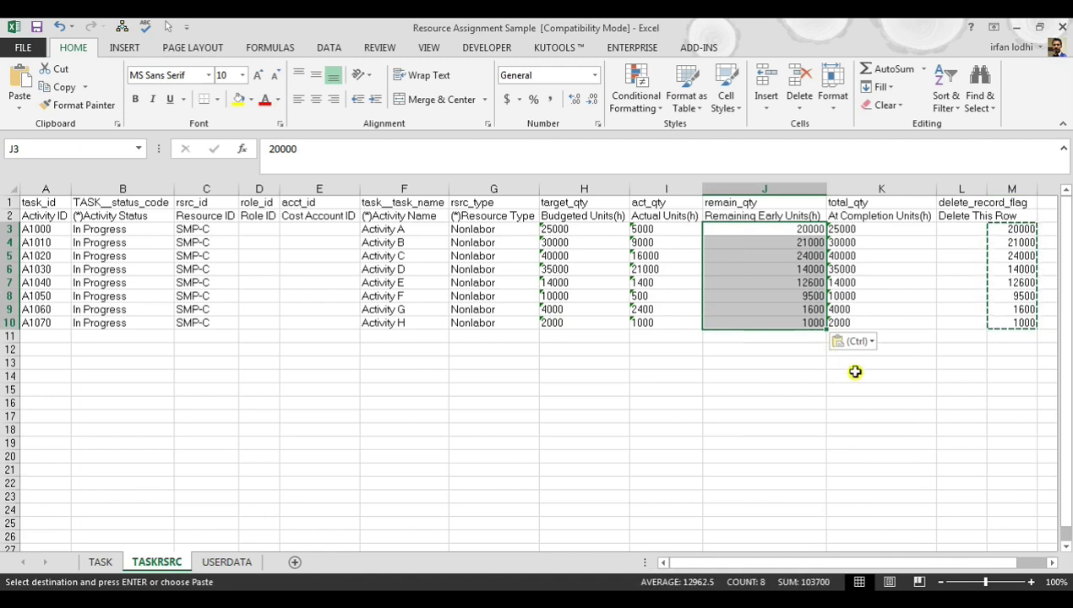
click(954, 377)
Clear the helper formulas from M3:M10 on the TASKRSRC sheet.
click(851, 230)
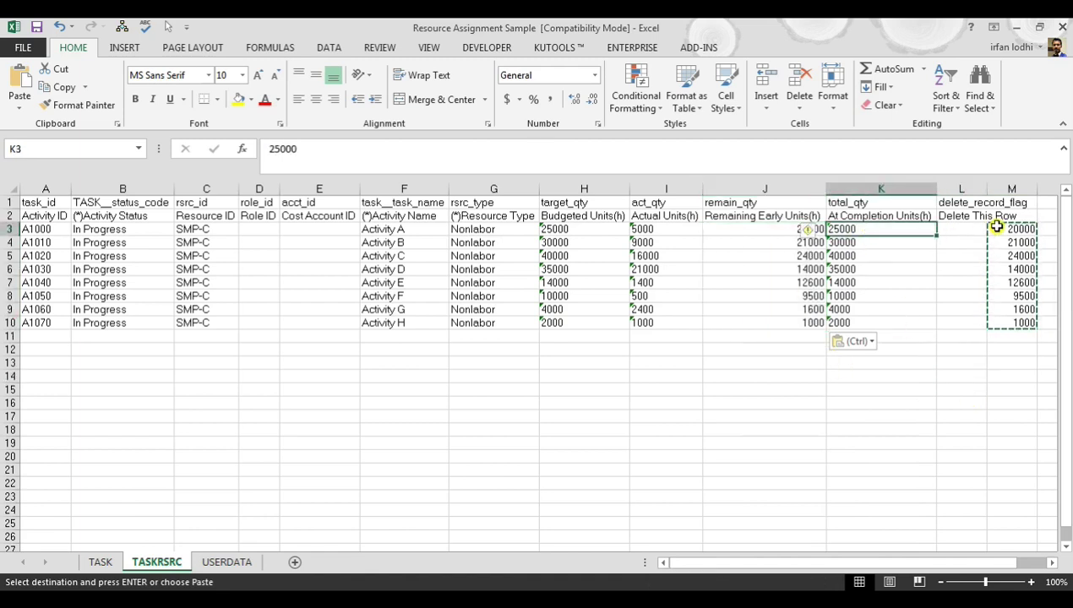
drag(994, 228, 1010, 330)
key(Delete)
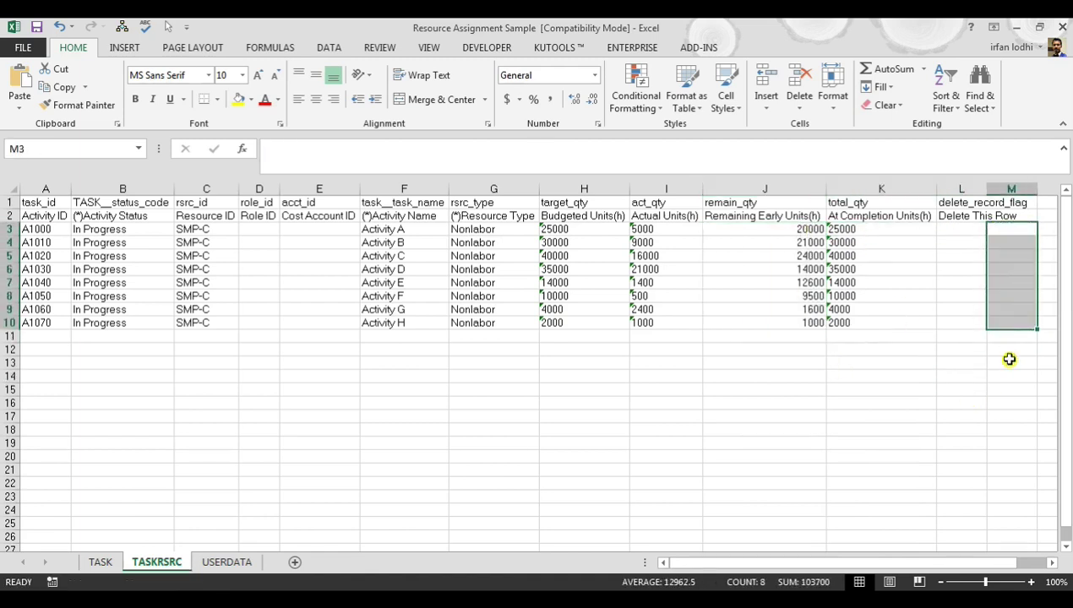
click(1011, 362)
click(883, 226)
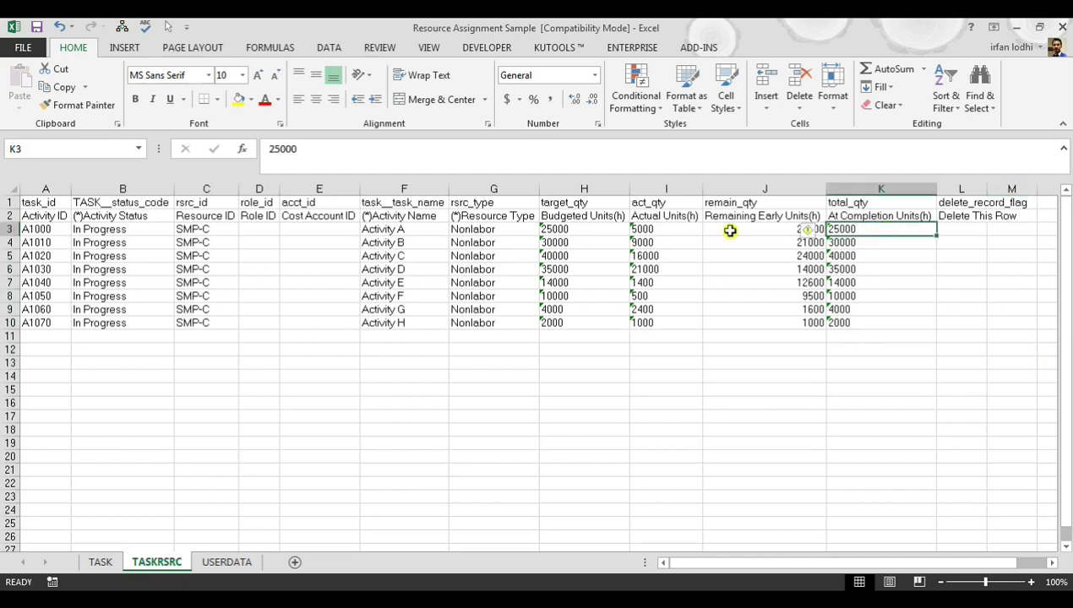
click(567, 230)
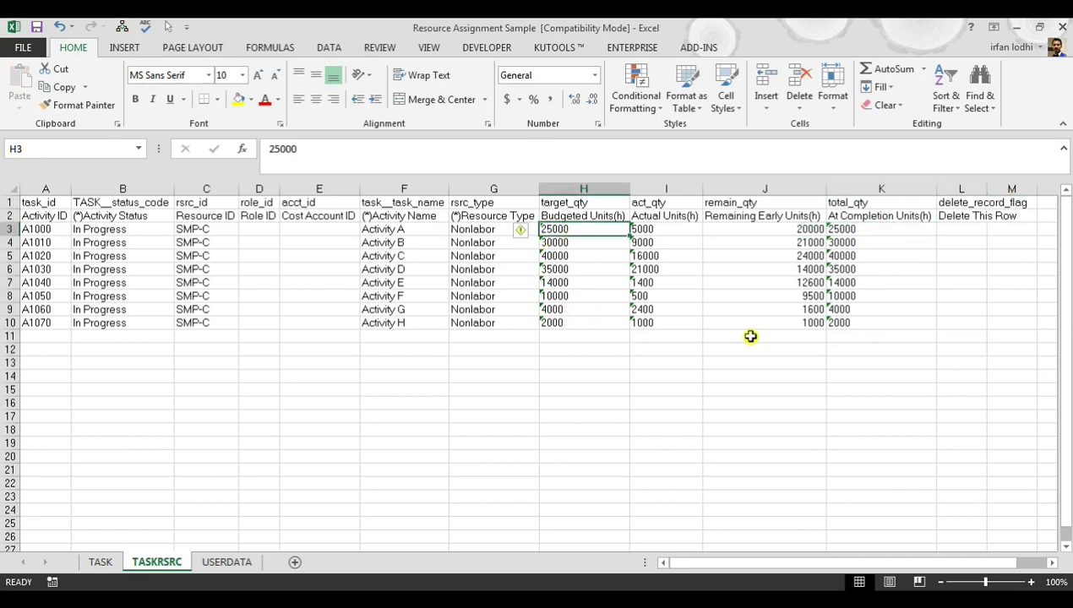
click(573, 245)
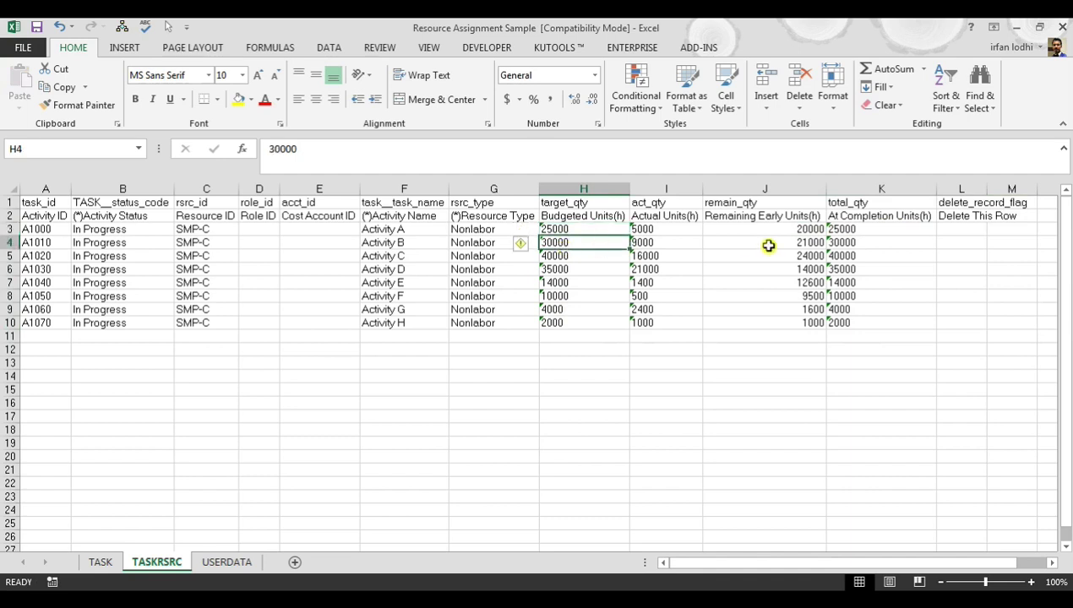
click(549, 230)
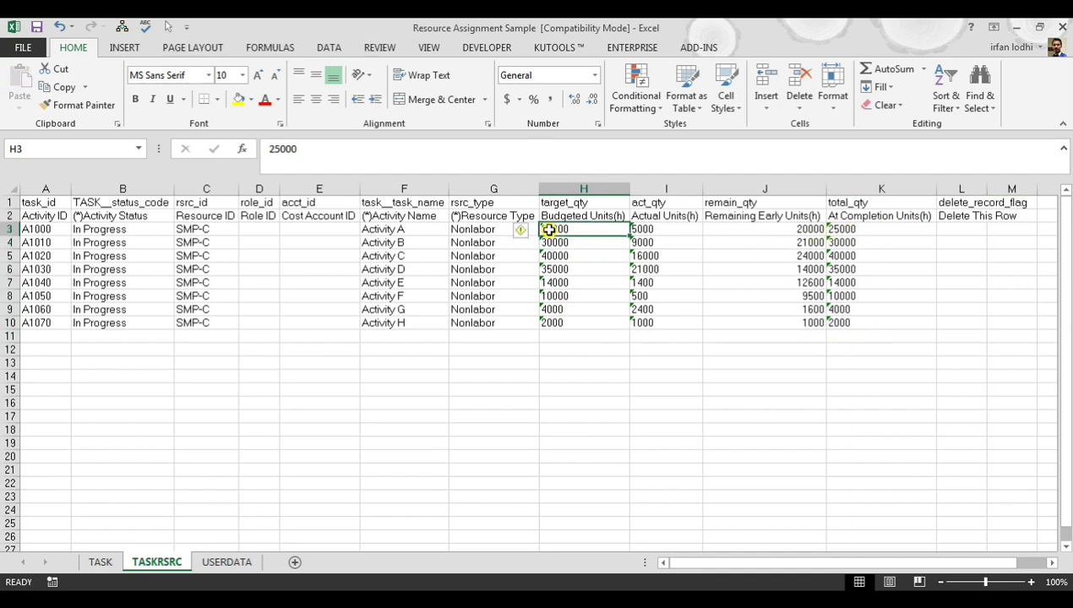
click(845, 228)
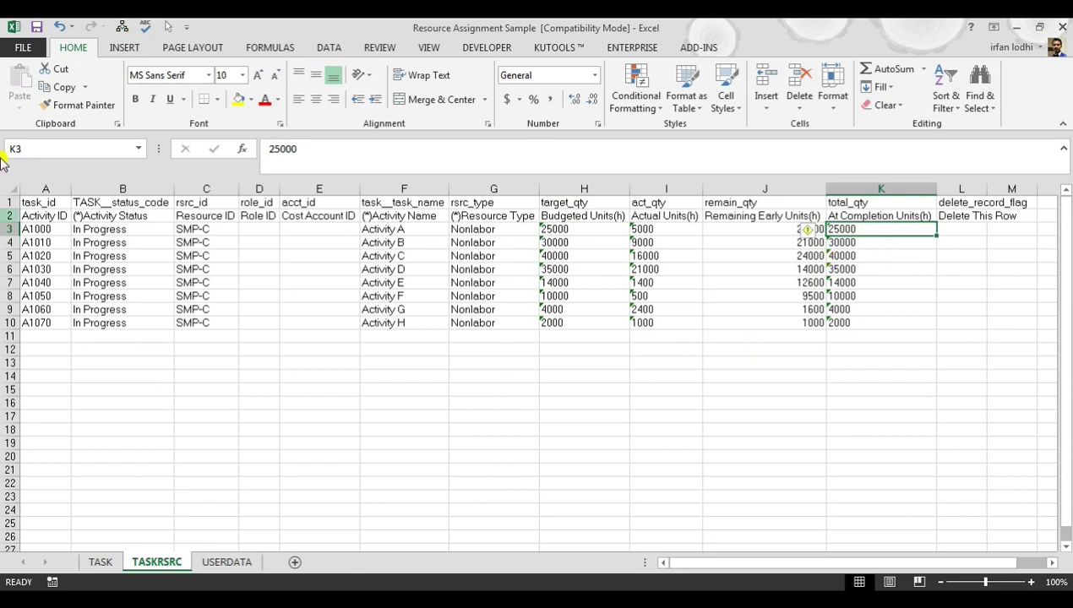
Save and close the Resource Assignment Sample workbook, close Book1 and return to Primavera P6.
click(37, 27)
click(1066, 27)
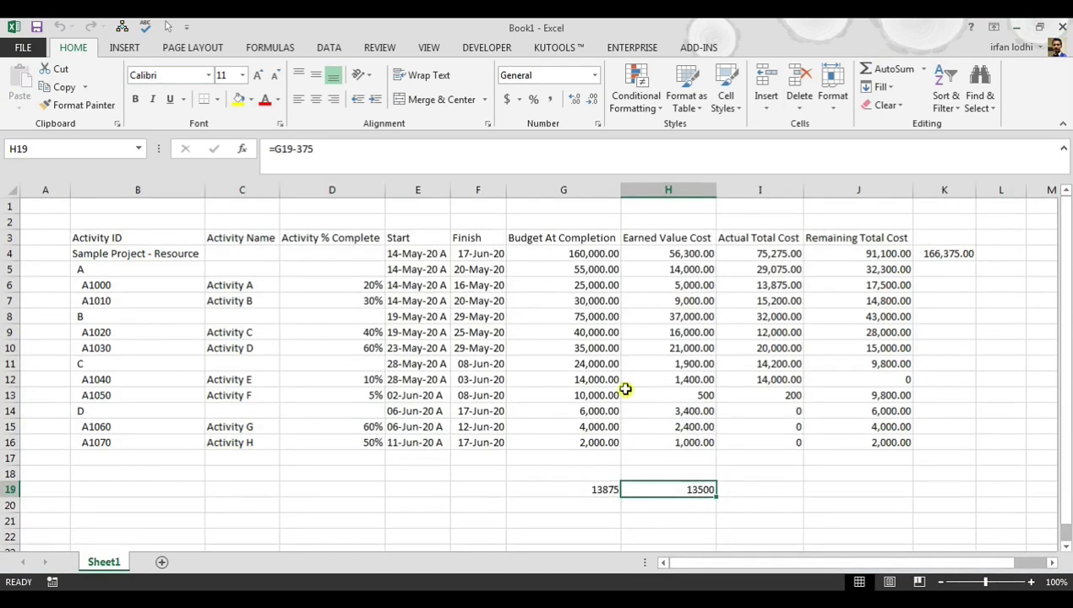
key(alt+F4)
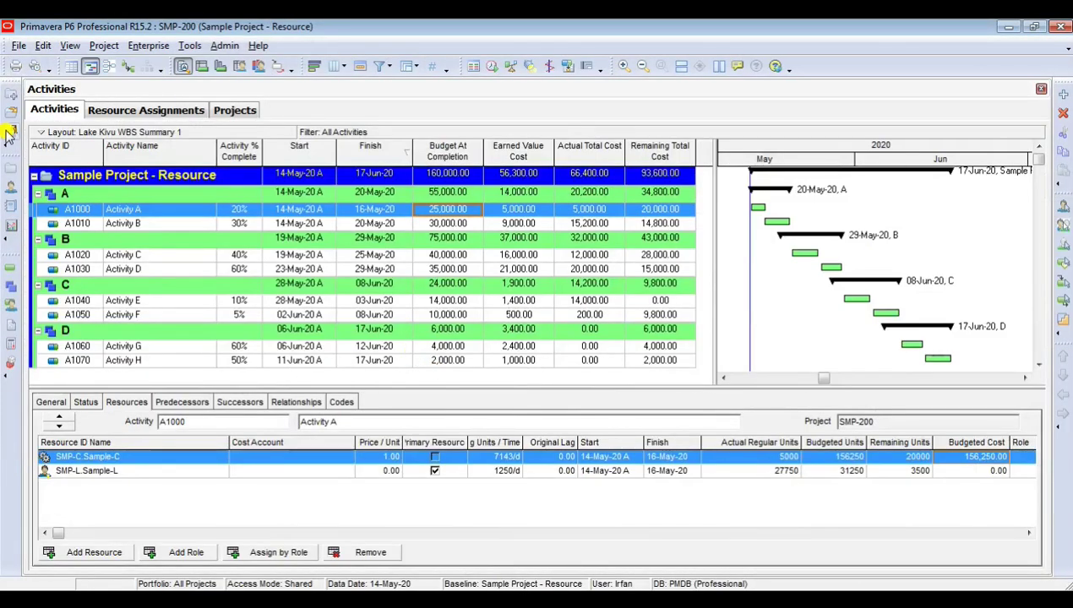
Start an import into P6 using the Spreadsheet - (XLS) format.
click(17, 45)
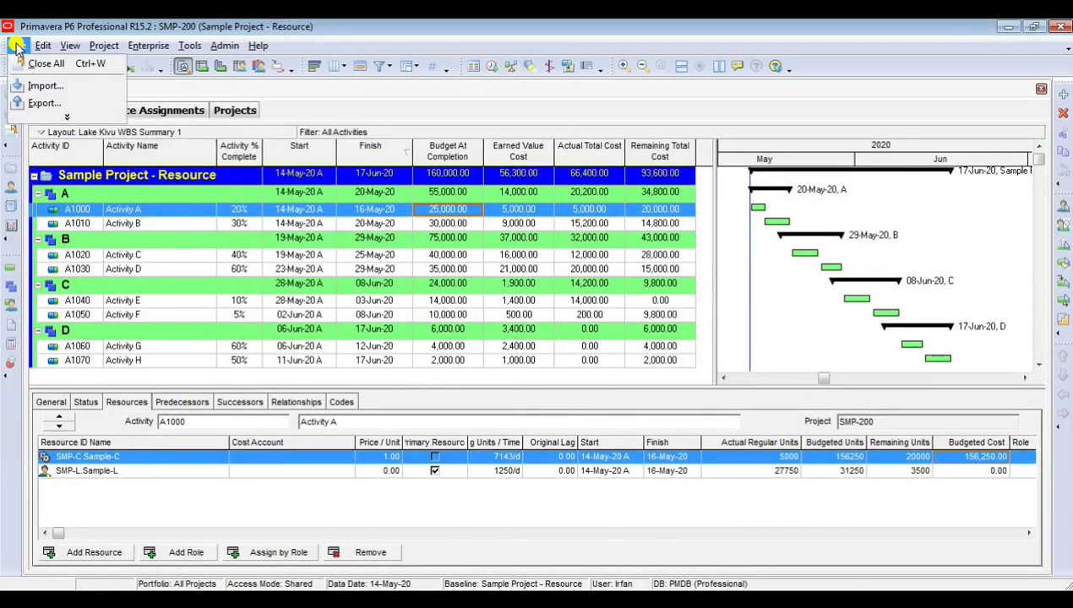
click(51, 88)
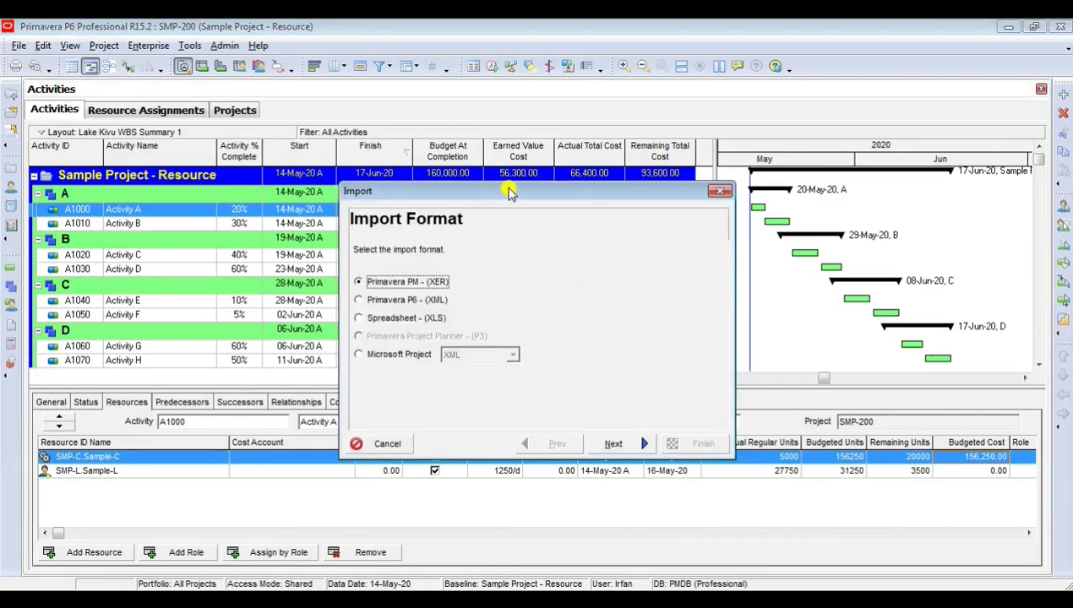
drag(509, 190, 483, 255)
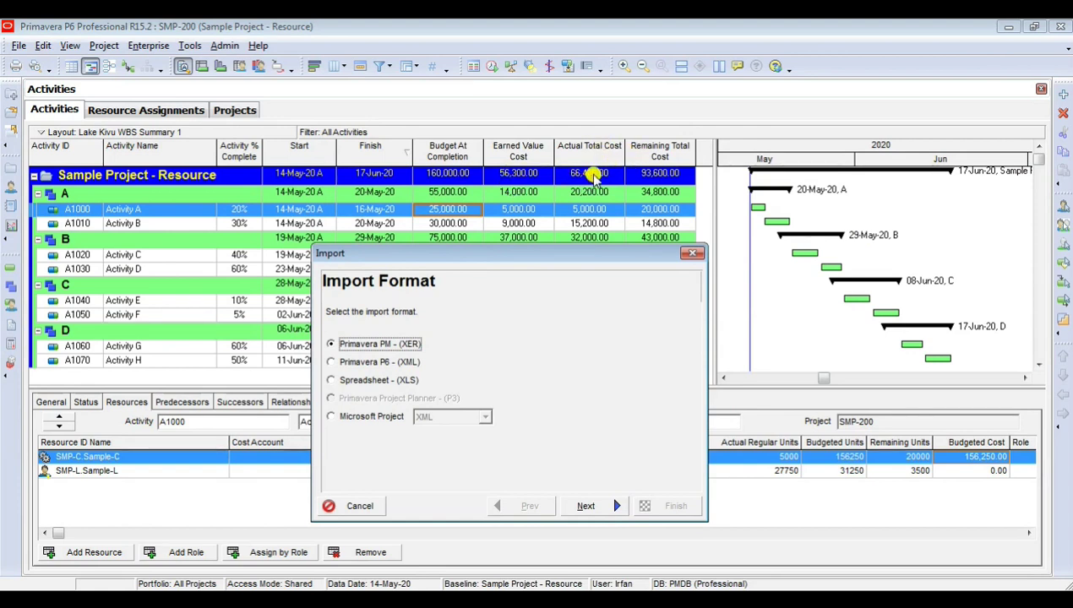
click(370, 382)
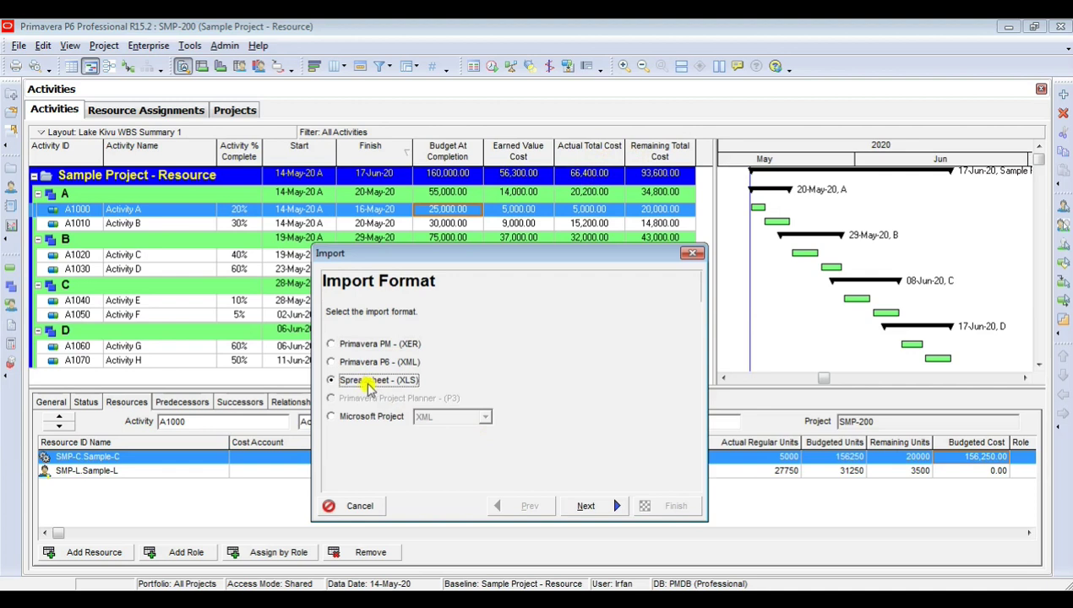
click(585, 505)
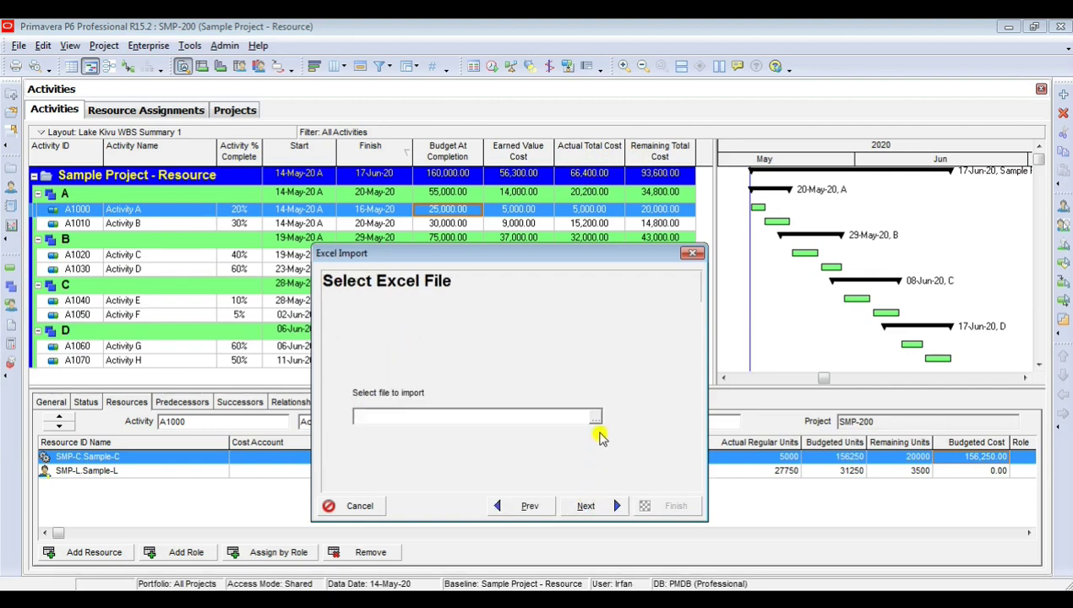
Choose Resource Assignment Sample.xls from the Desktop as the Excel file to import and continue to the import type.
click(595, 417)
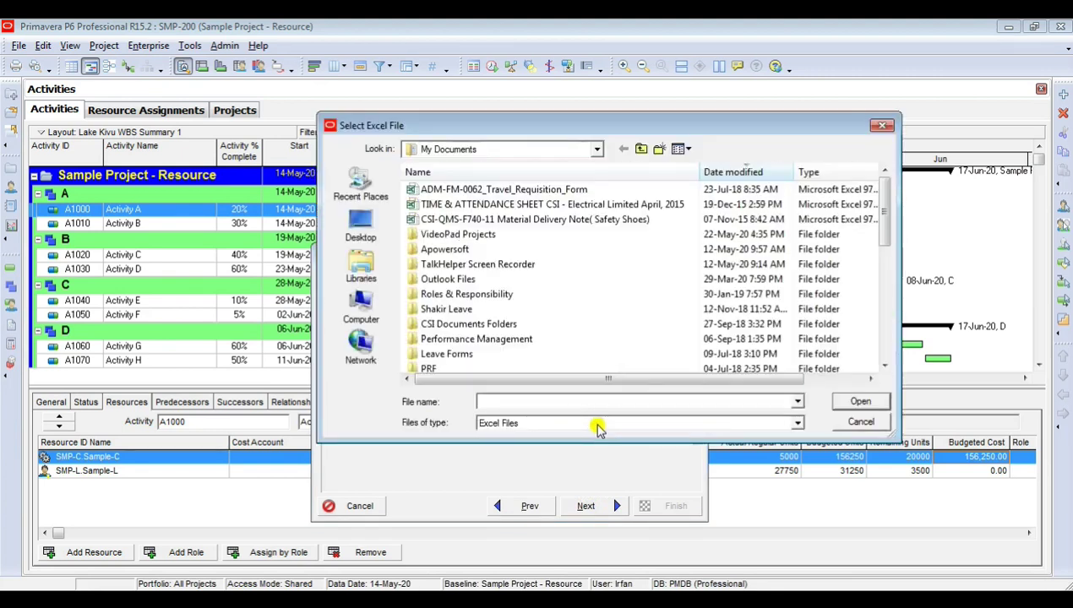
click(355, 190)
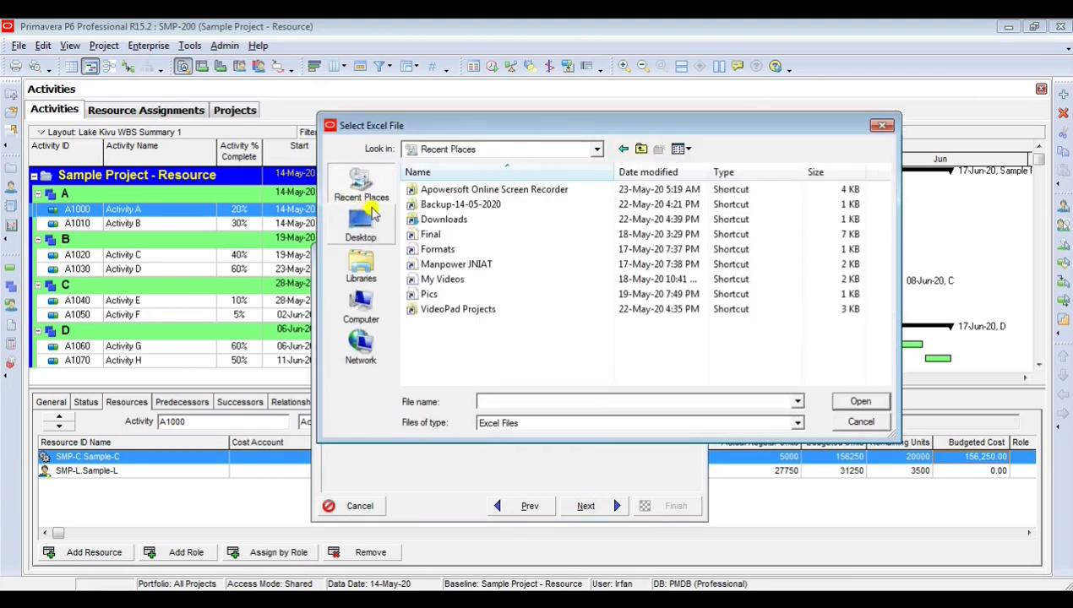
click(366, 218)
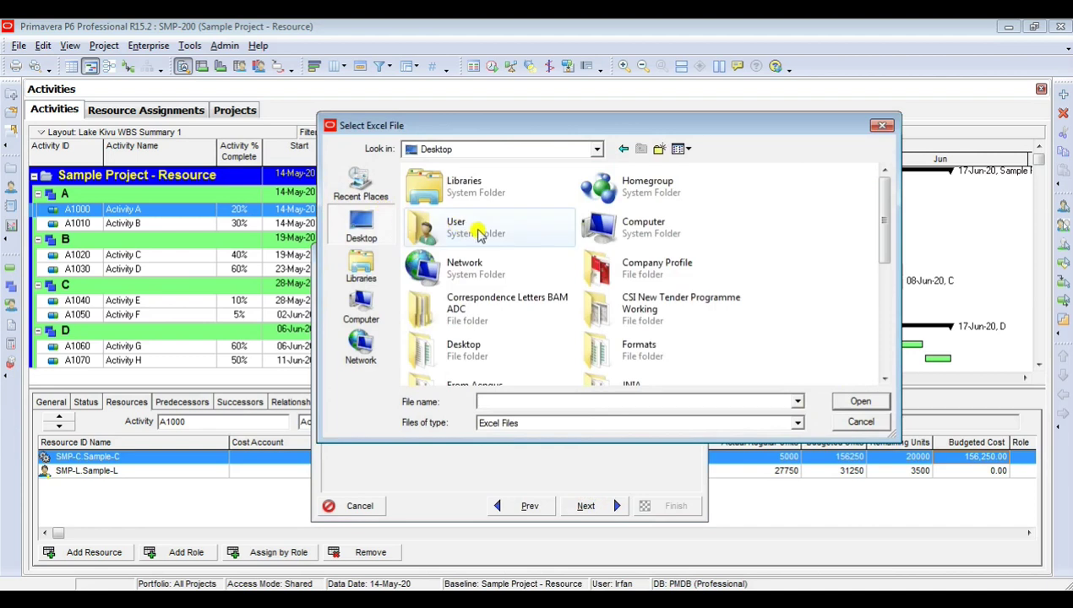
text(re)
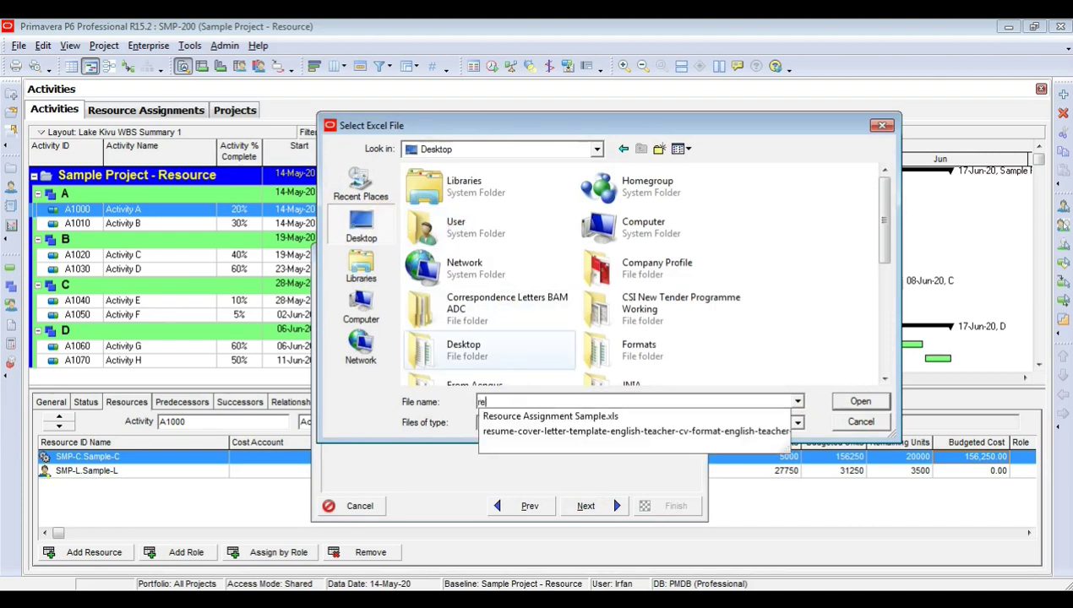
text(s)
click(613, 419)
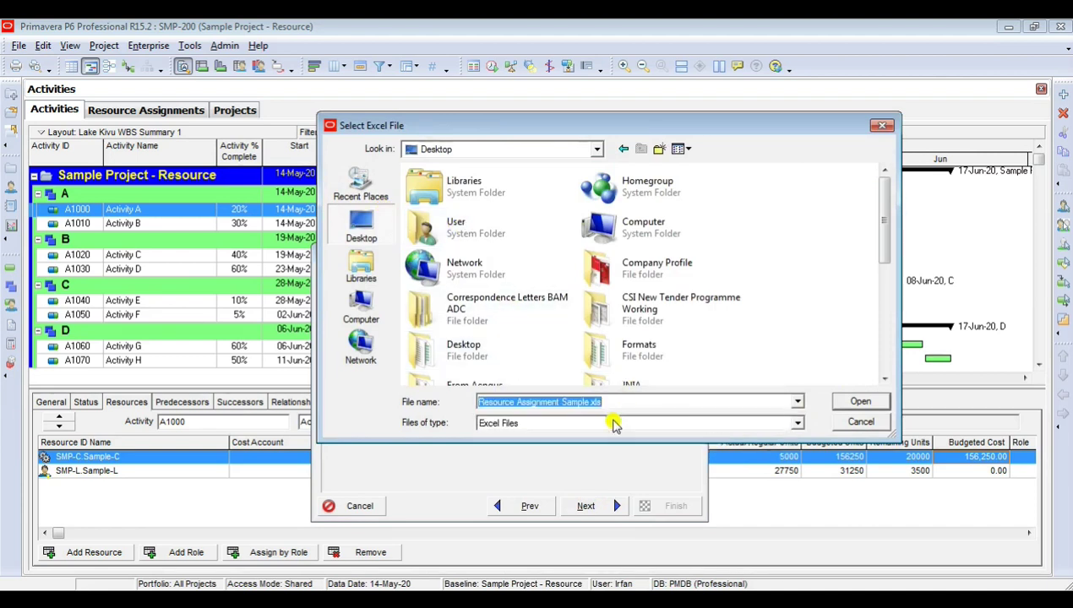
click(838, 400)
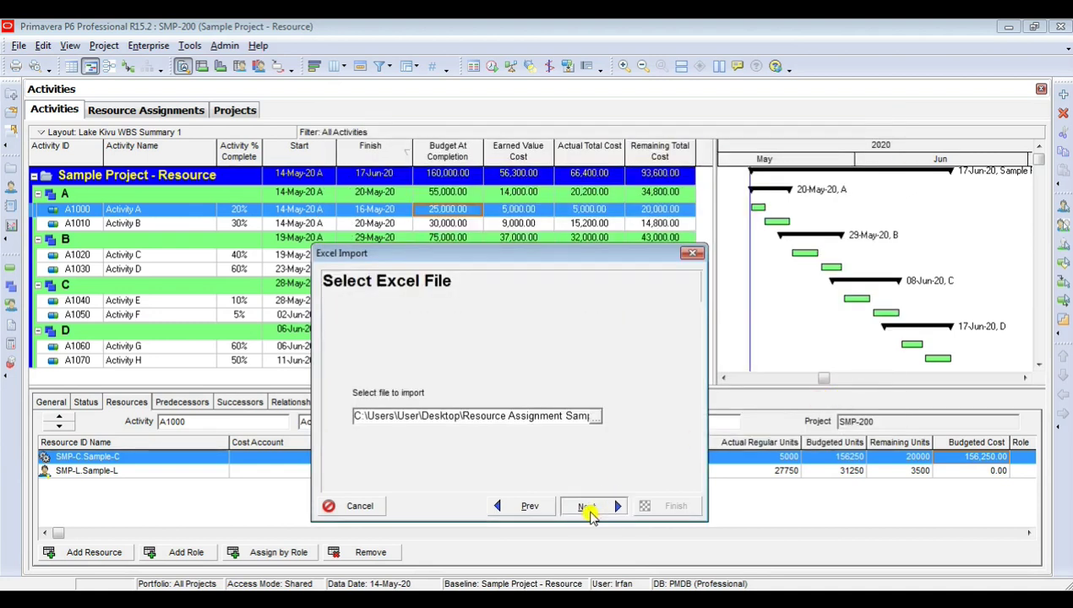
click(591, 506)
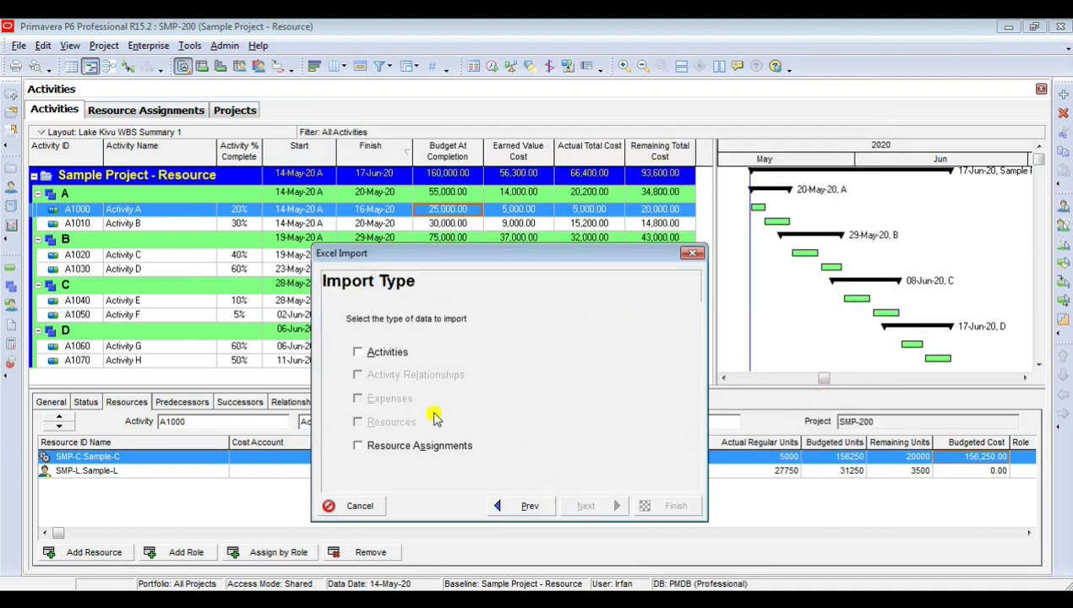
Select only Resource Assignments as the data type to import and continue to the project options.
click(379, 352)
click(379, 353)
click(405, 450)
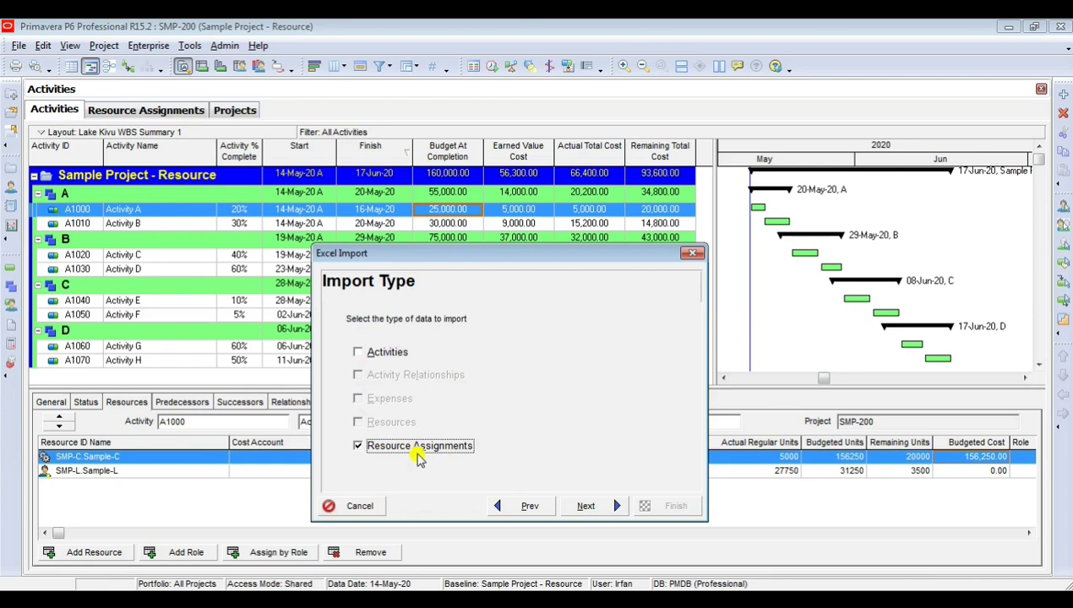
click(585, 505)
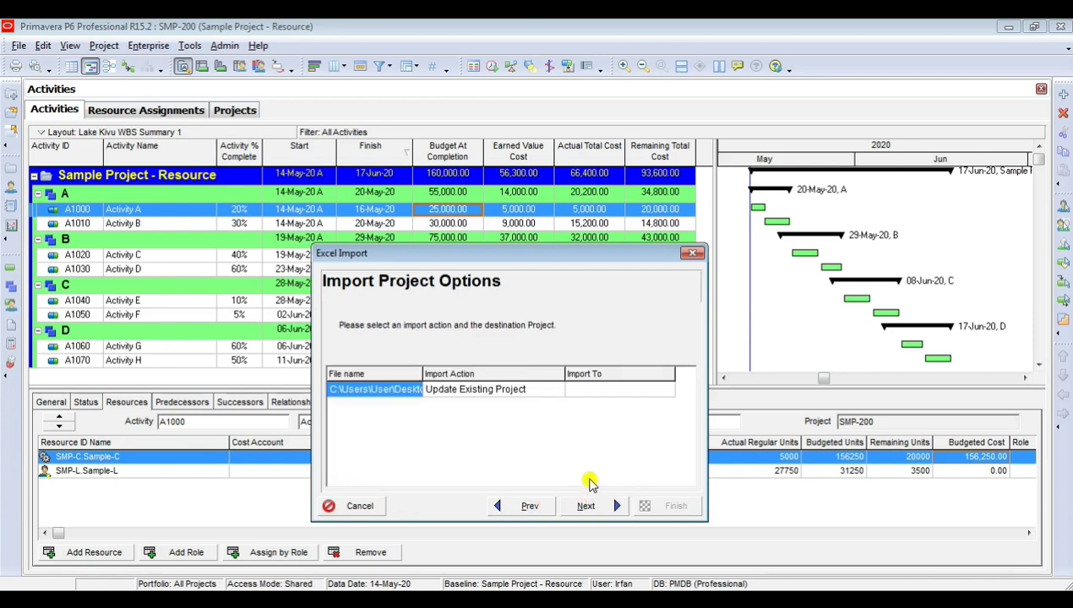
Keep Update Existing Project as the import action and choose project SMP-200 as the destination for the Excel import.
drag(422, 373, 395, 373)
click(419, 393)
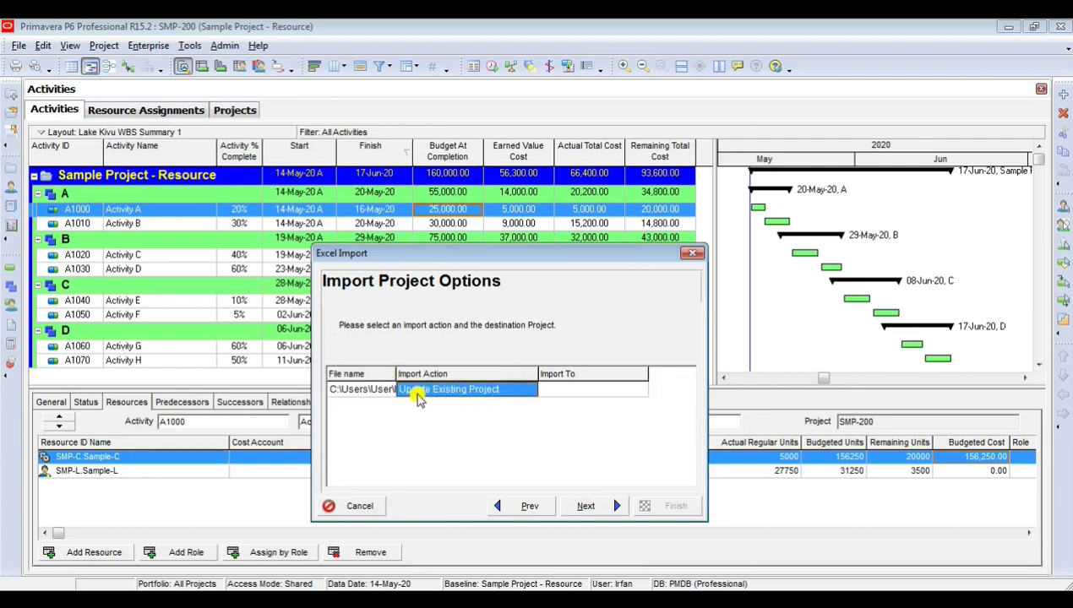
click(596, 390)
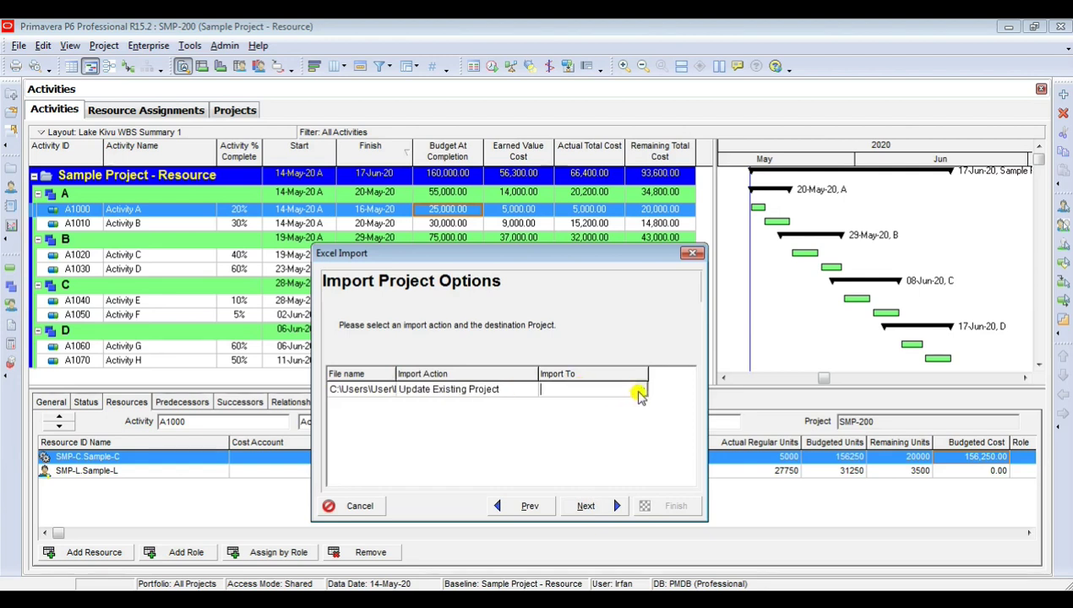
click(637, 391)
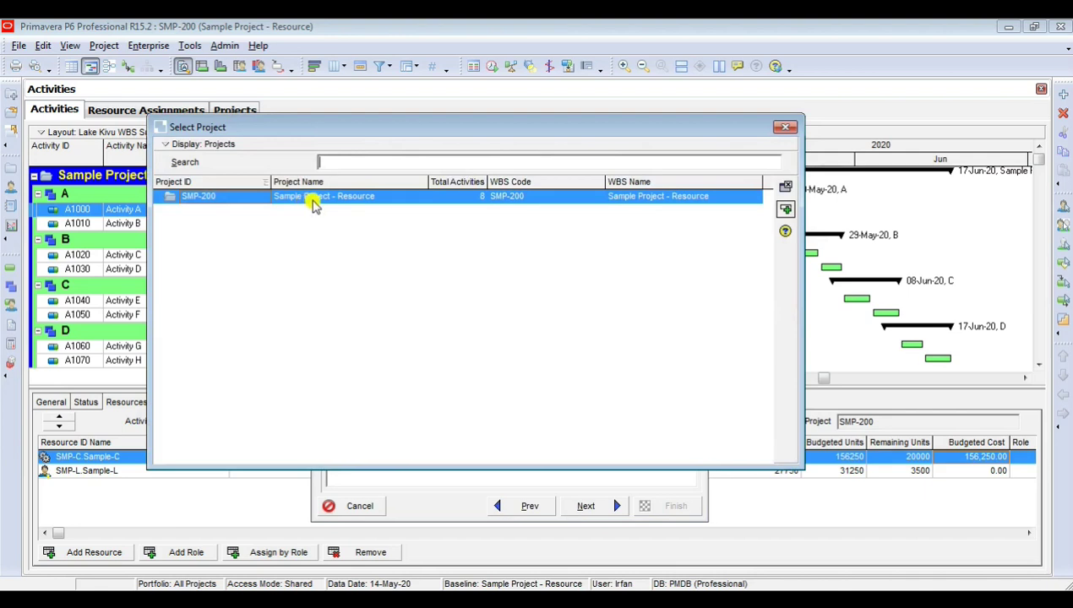
double_click(309, 204)
Continue to the import summary, run the resource assignment import and close the result dialog.
click(610, 511)
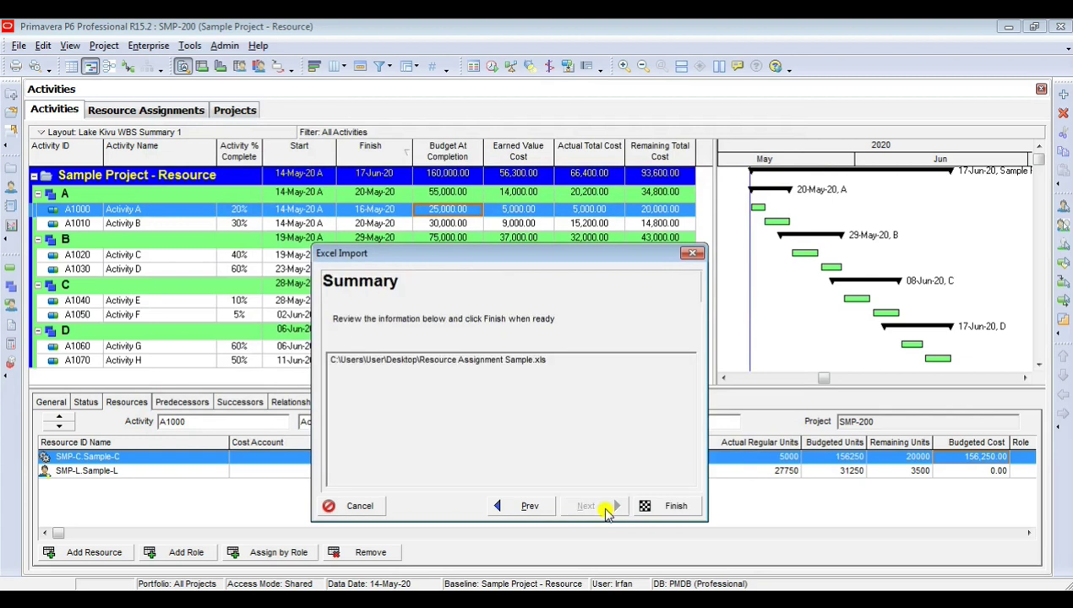
click(678, 511)
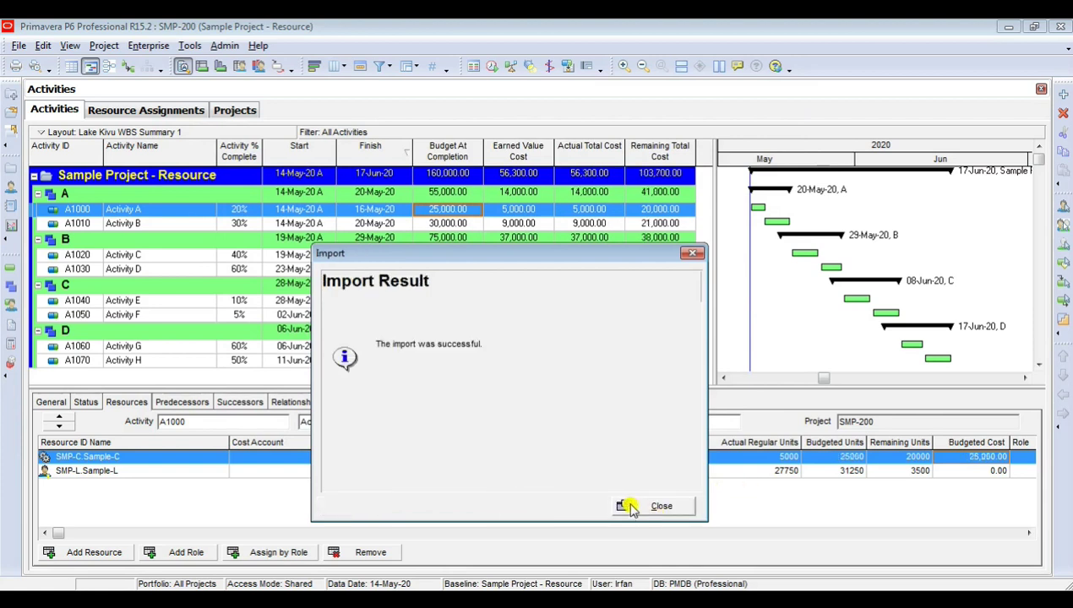
click(627, 507)
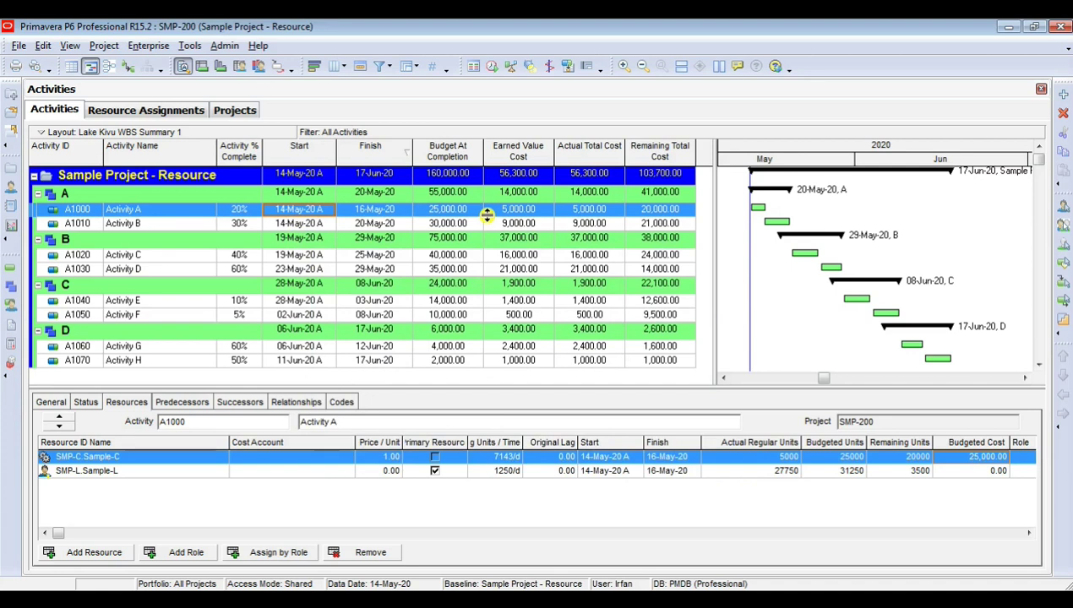
Check the earned value cost and remaining total cost of Sample Project - Resource after the import.
click(515, 174)
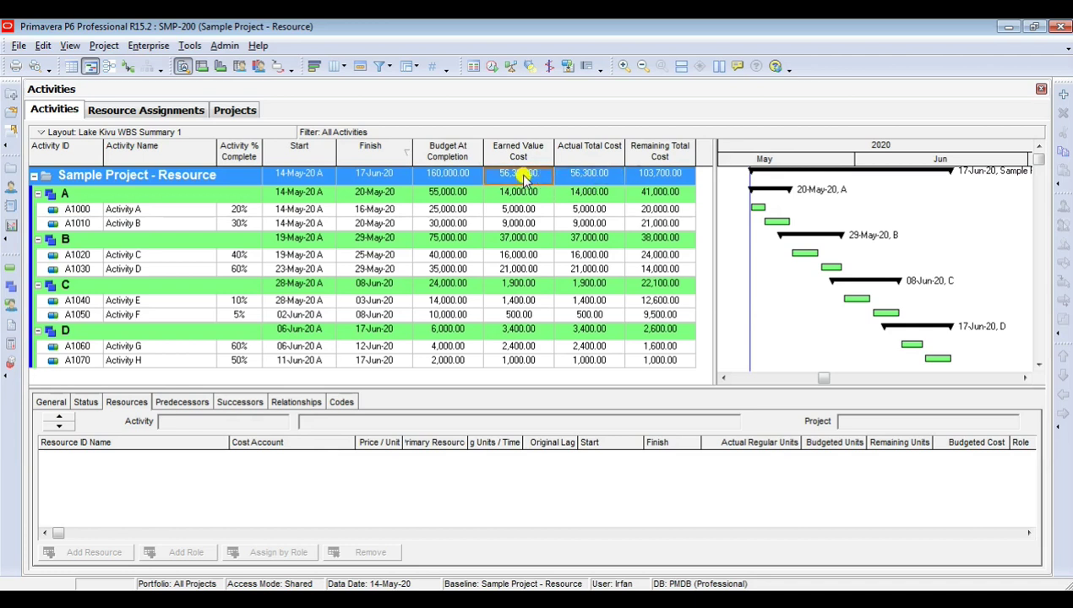
click(665, 174)
click(393, 192)
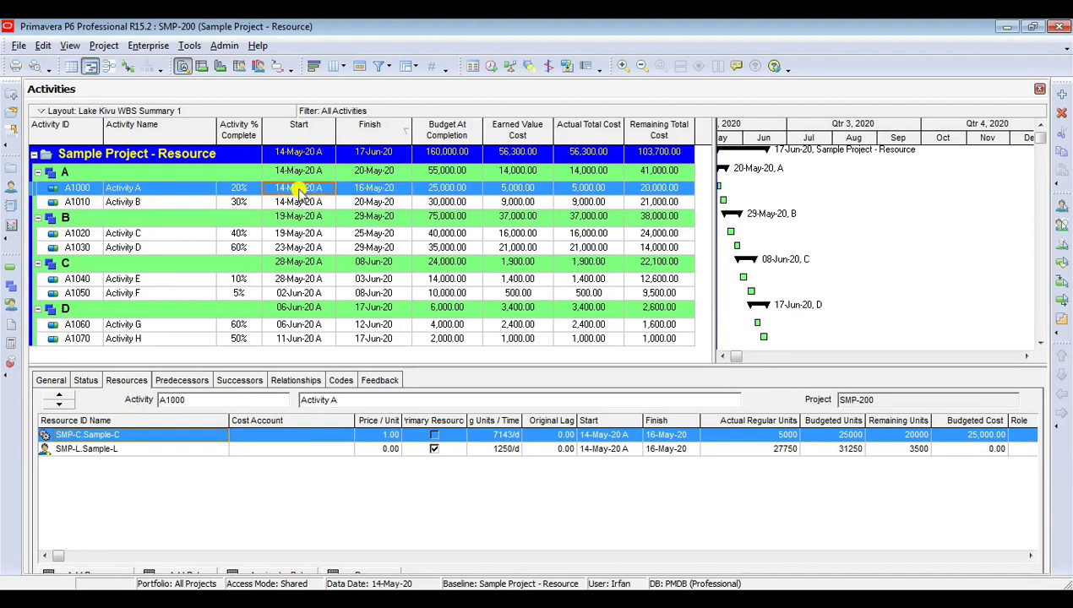
Show the activity usage spreadsheet below the activity table and open its spreadsheet field selection.
click(201, 68)
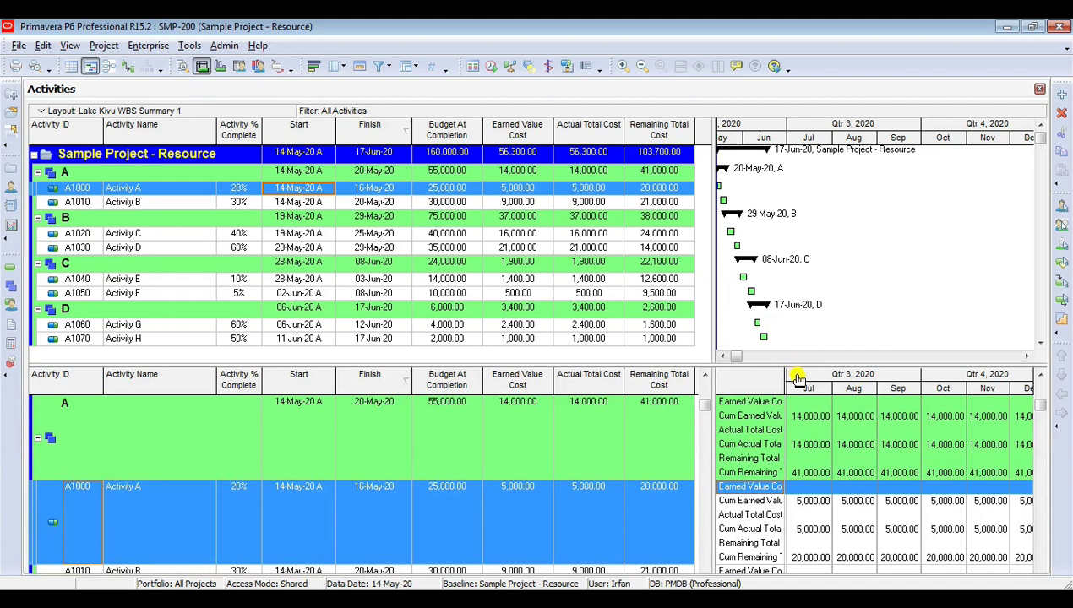
right_click(765, 375)
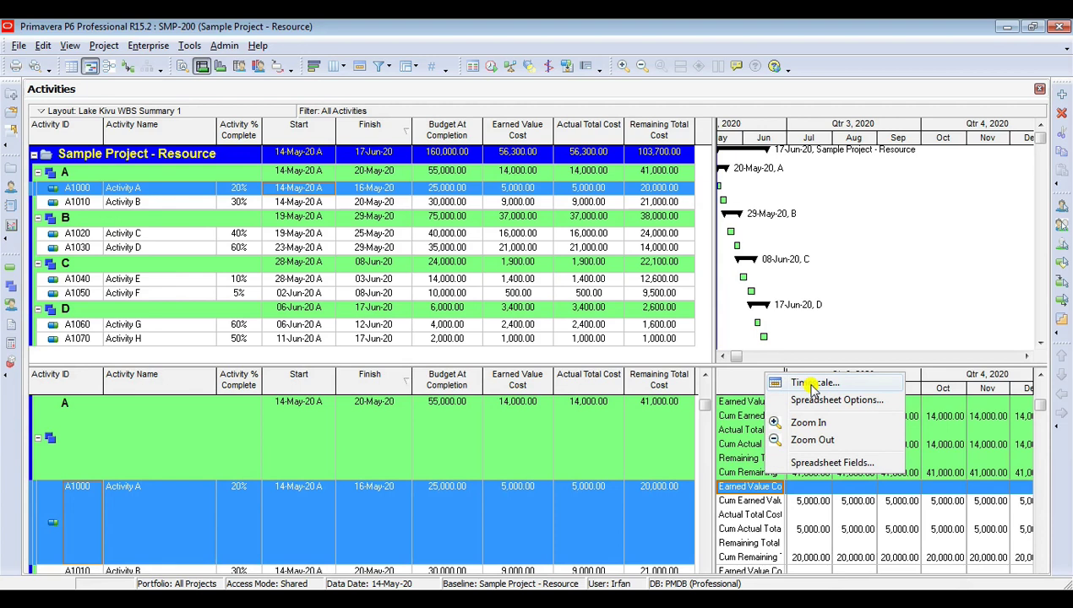
click(834, 464)
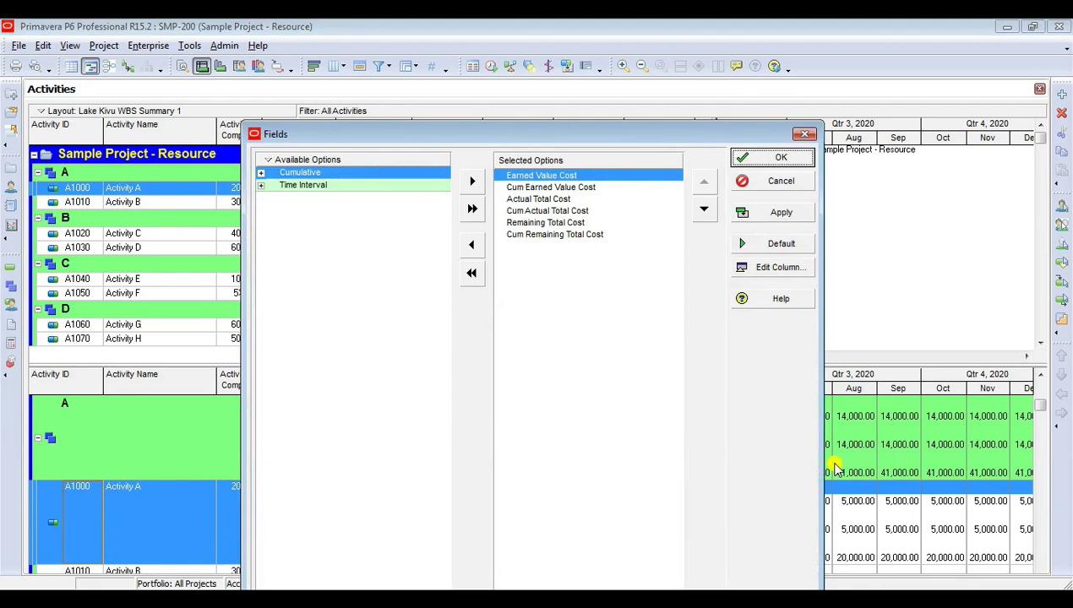
Review the Cumulative and Time Interval groups and the earned value, actual and remaining cost fields selected for the usage spreadsheet.
click(301, 186)
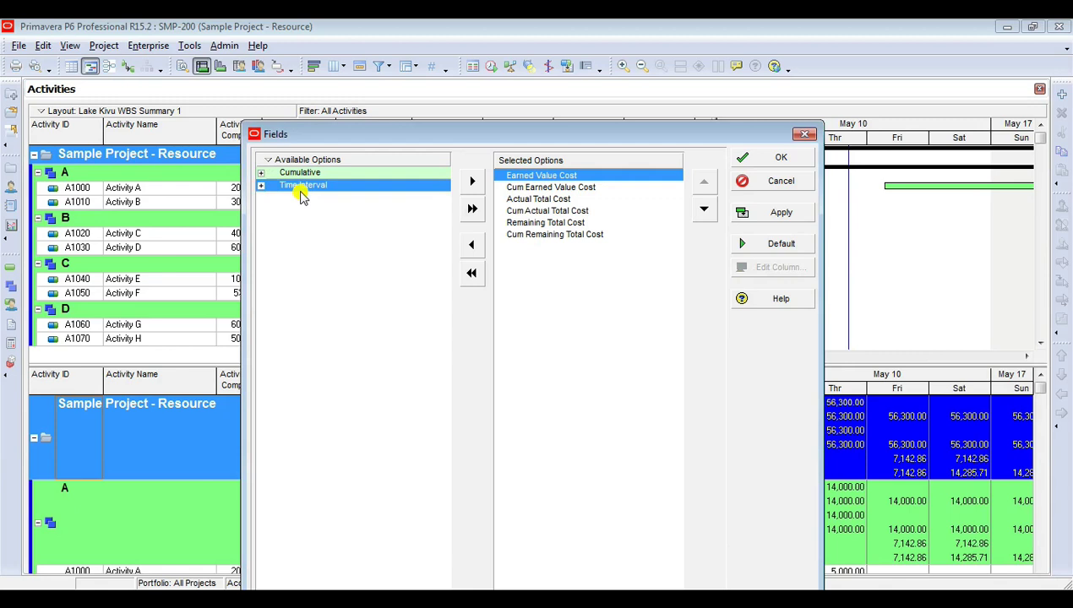
click(293, 175)
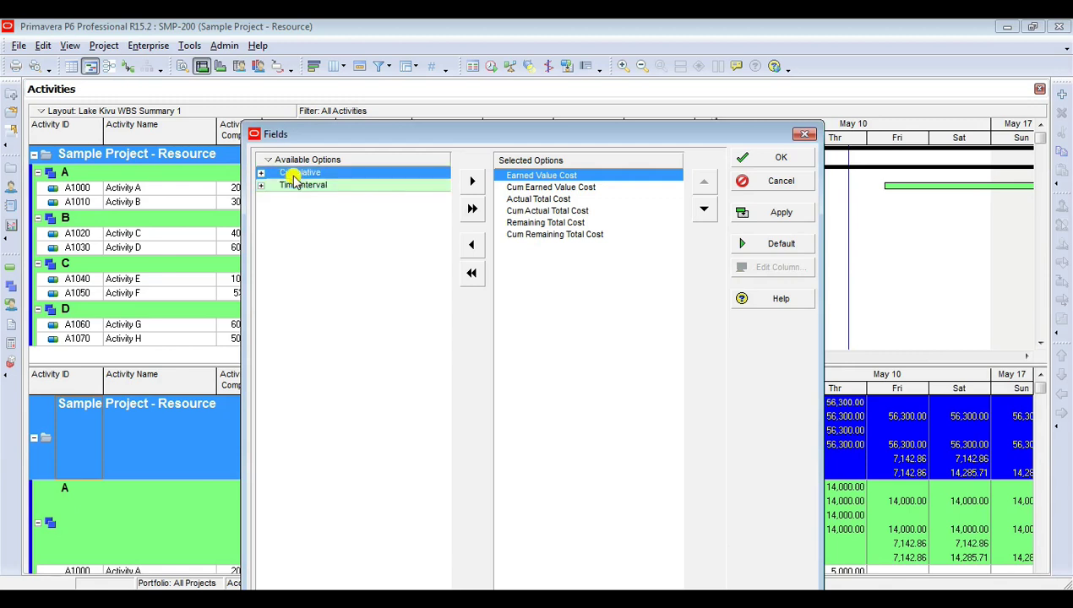
click(575, 176)
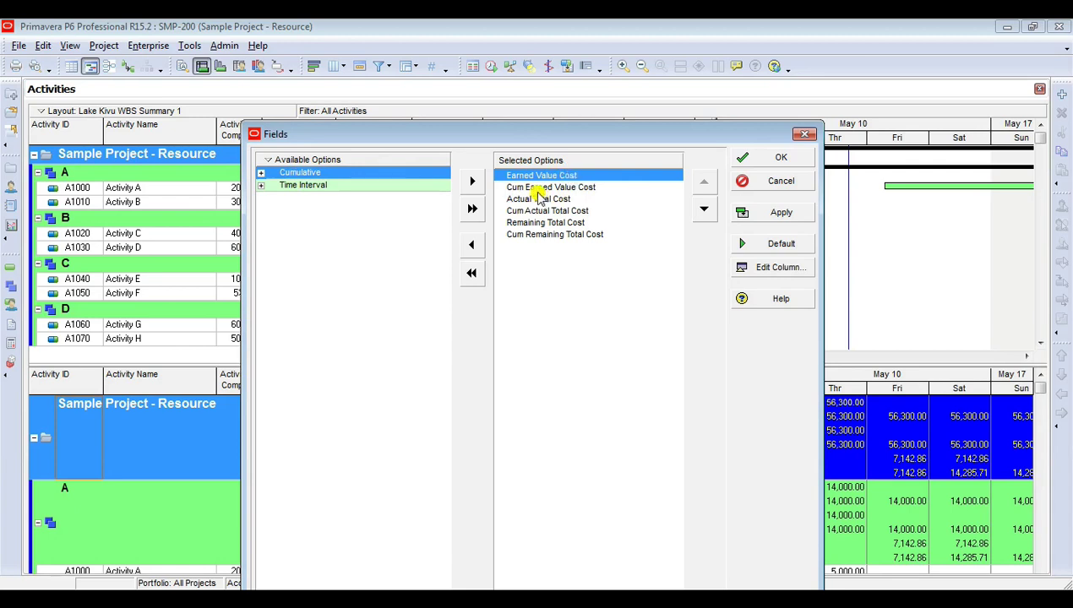
click(549, 199)
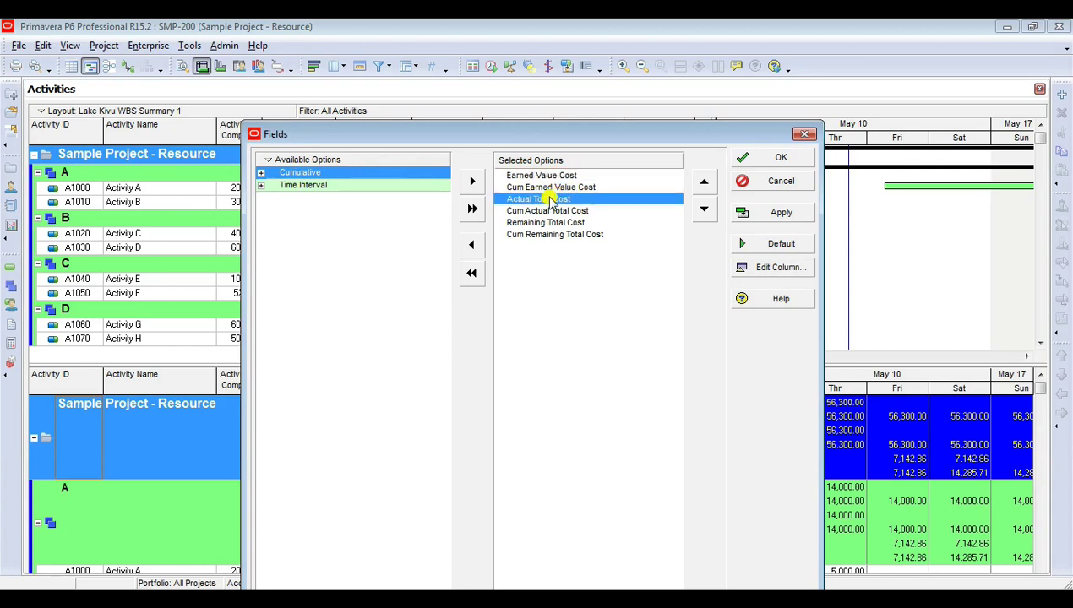
click(546, 211)
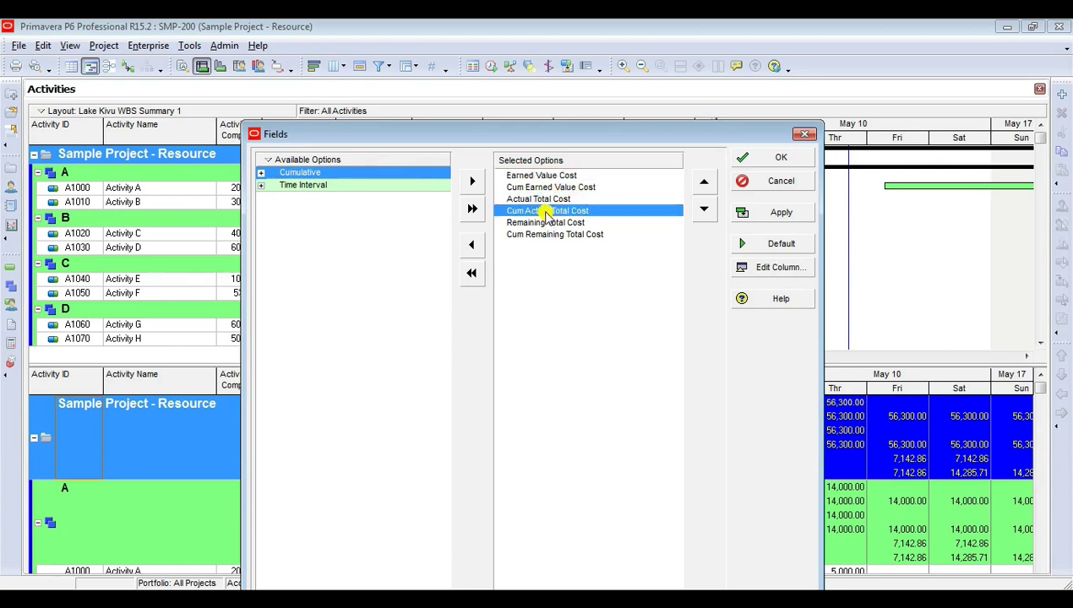
click(556, 223)
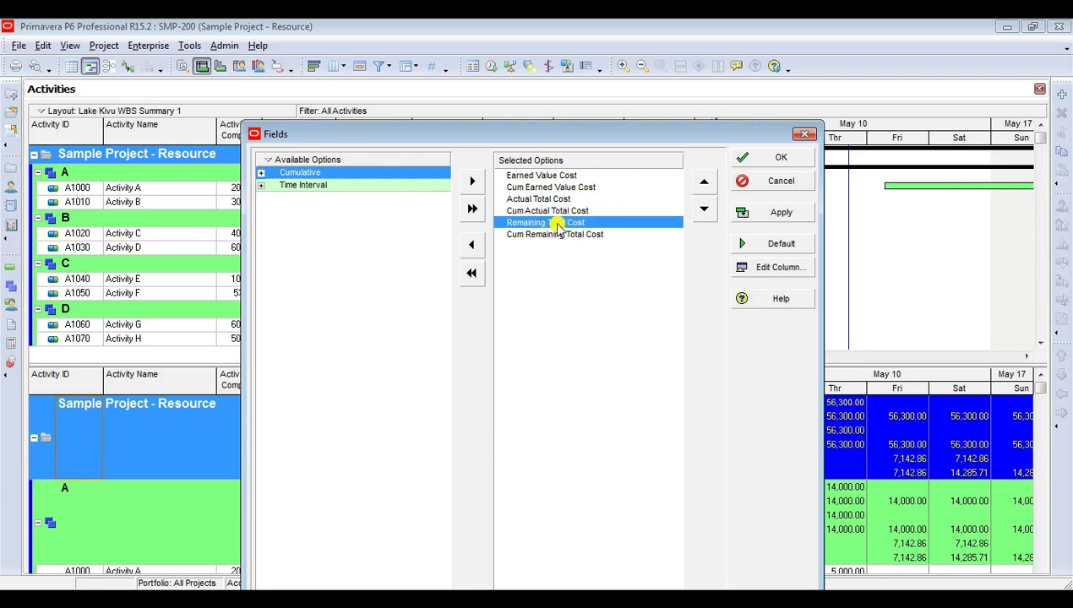
click(572, 236)
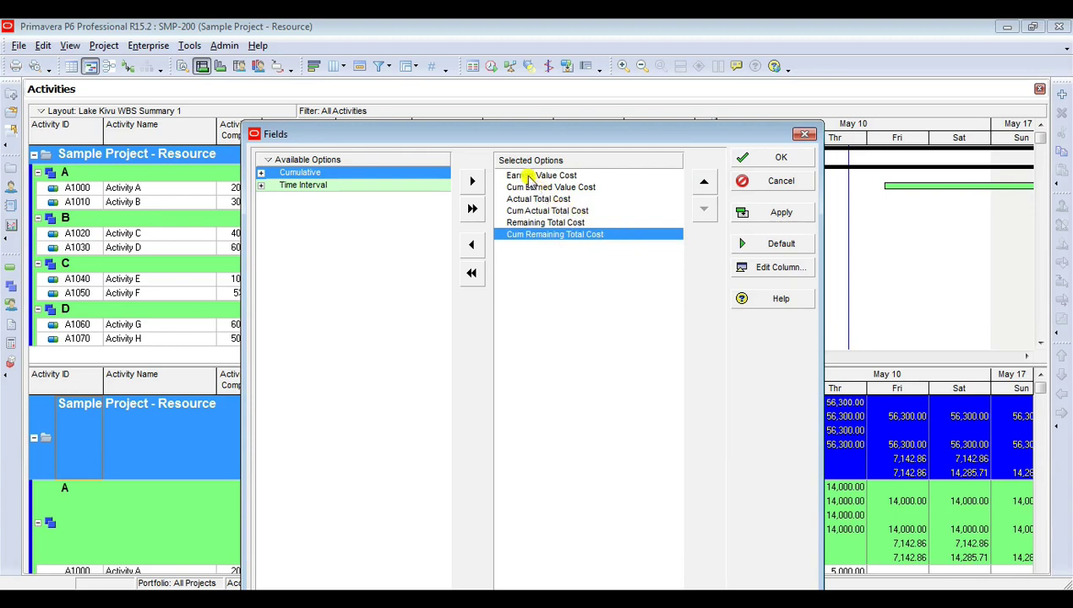
Remove Actual Total Cost and Cum Actual Total Cost from the usage spreadsheet fields and apply the selection.
click(554, 200)
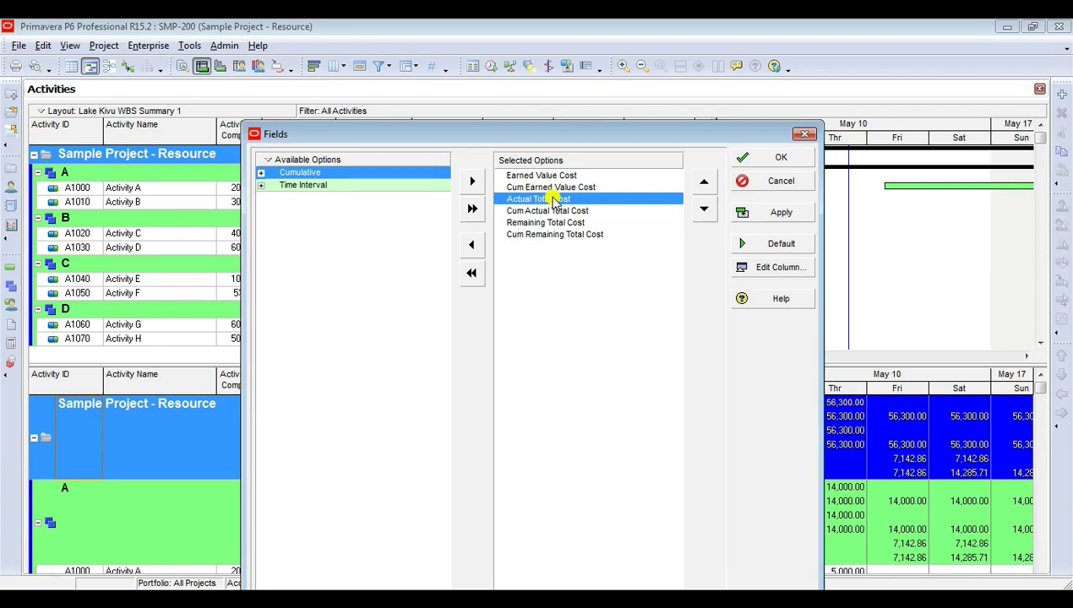
double_click(554, 200)
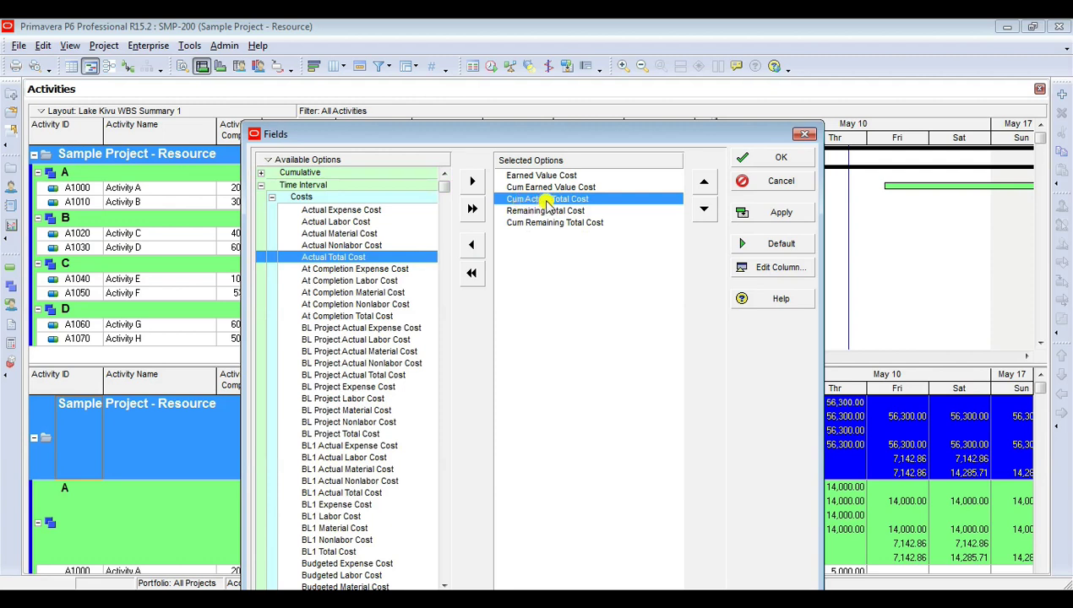
click(473, 248)
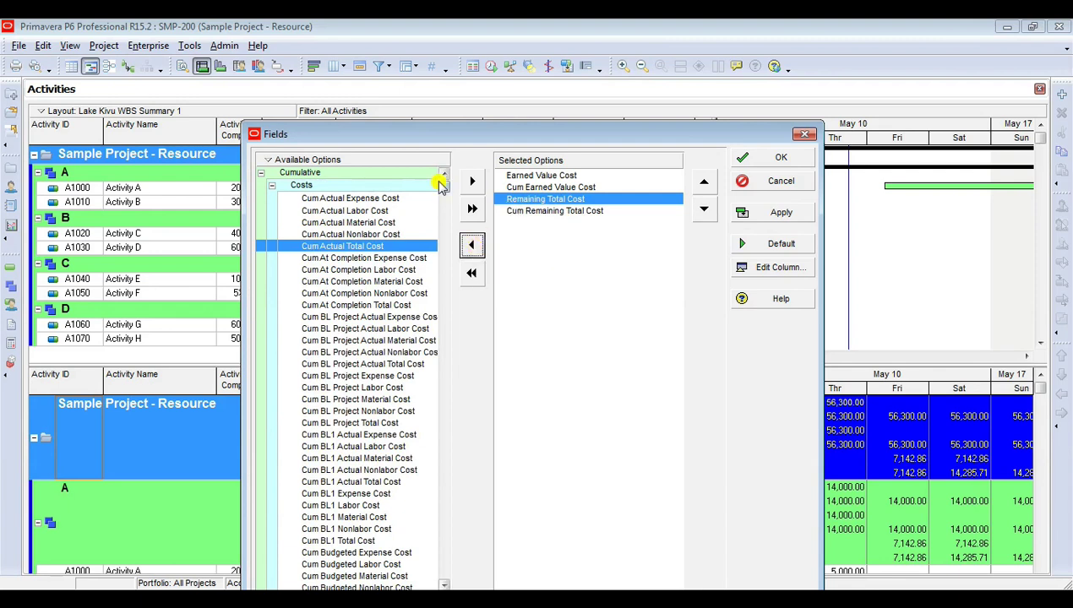
click(777, 158)
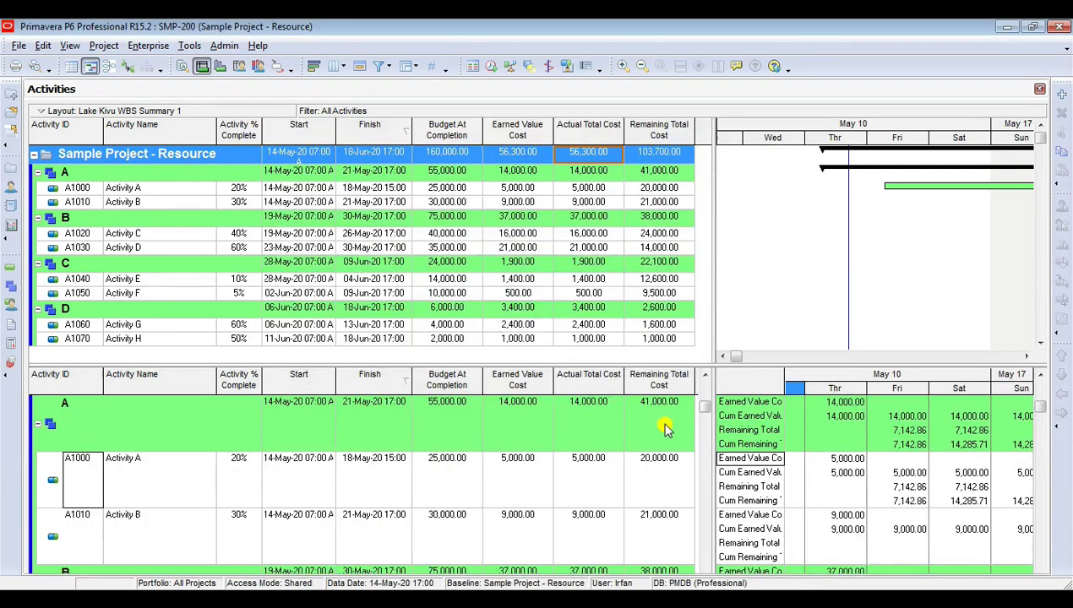
Collapse Sample Project - Resource to its summary row in the usage spreadsheet and copy that row.
drag(708, 403, 704, 382)
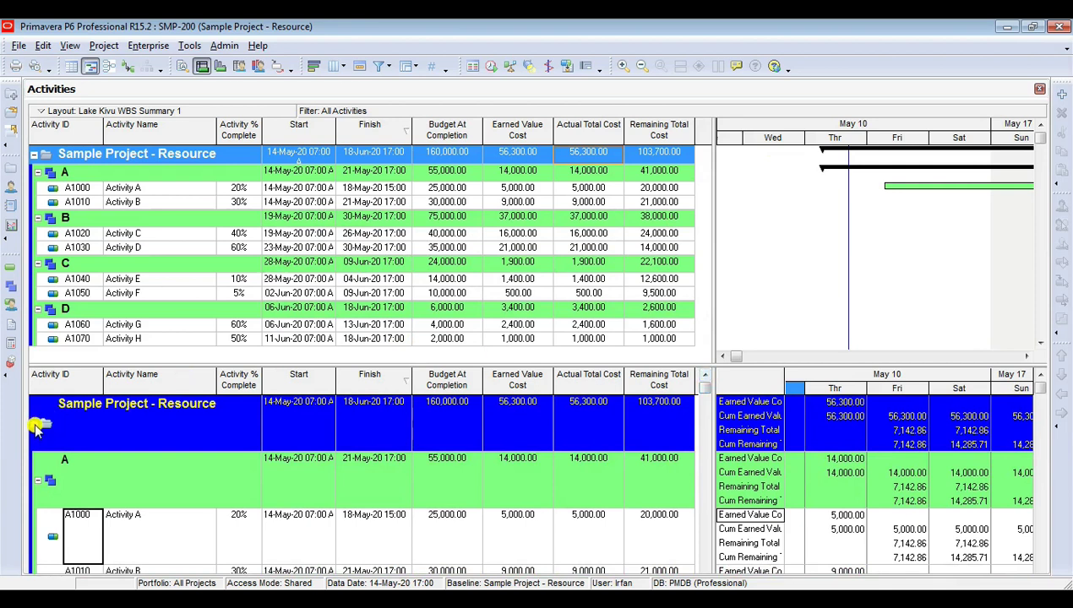
click(35, 424)
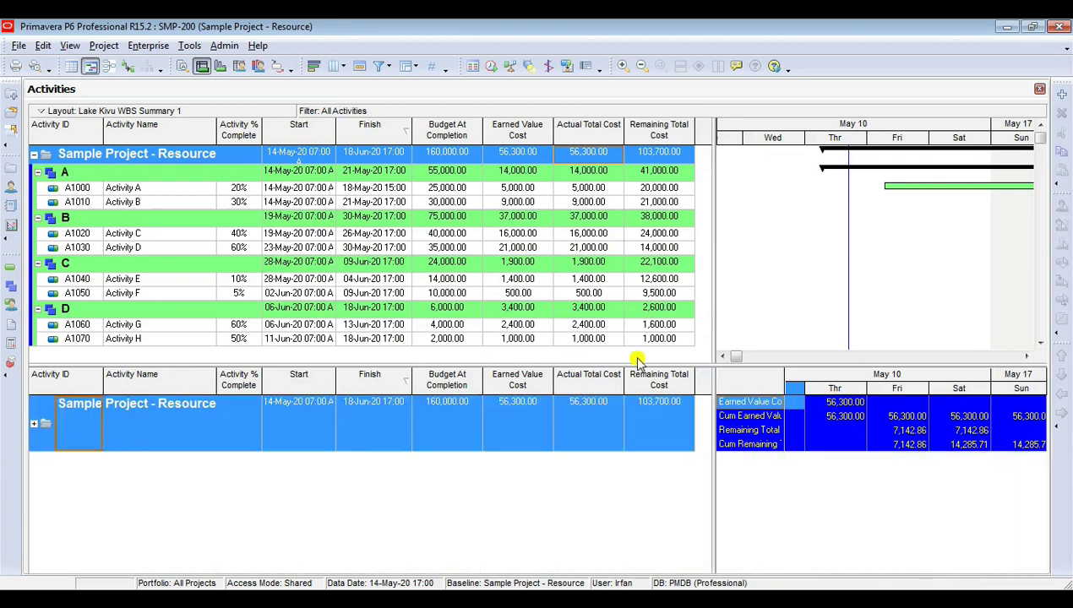
right_click(145, 427)
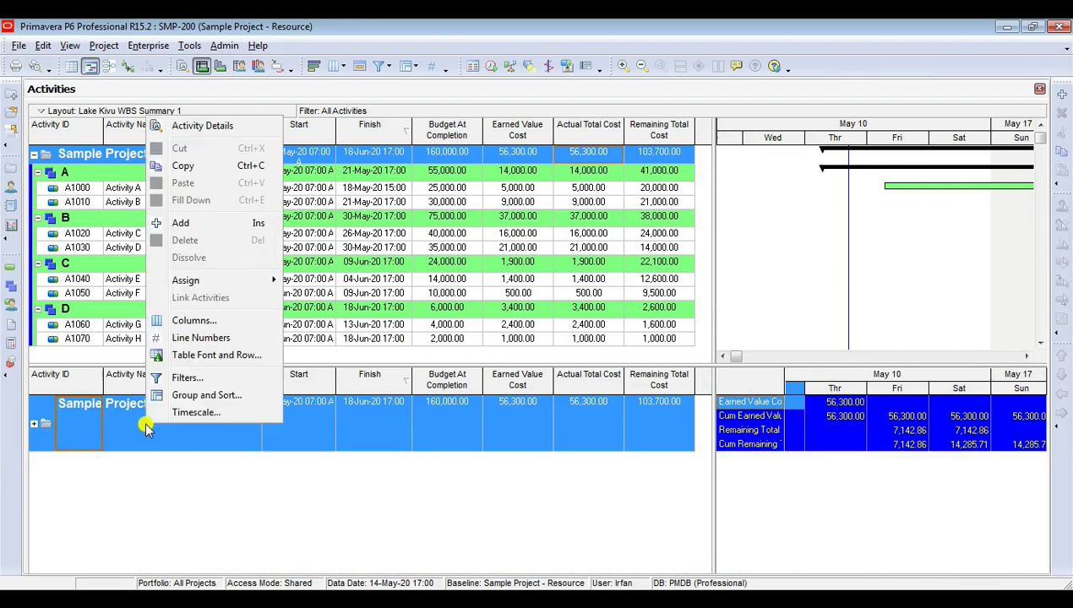
click(189, 167)
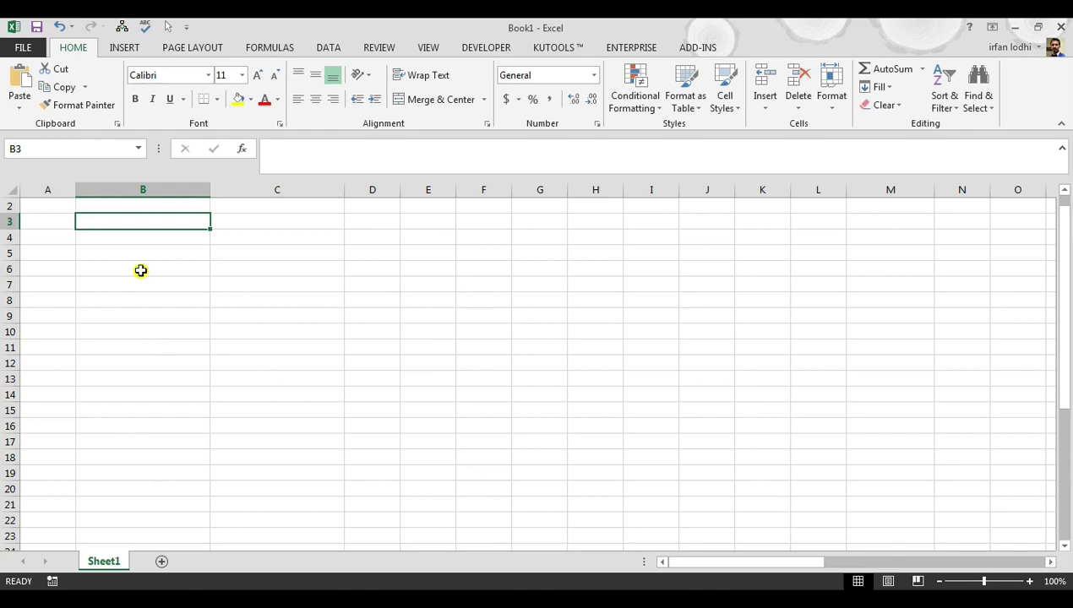
Switch to Excel, paste the copied row into Book1 at cell B3 and delete the Activity Name and Activity % Complete columns.
key(ctrl+v)
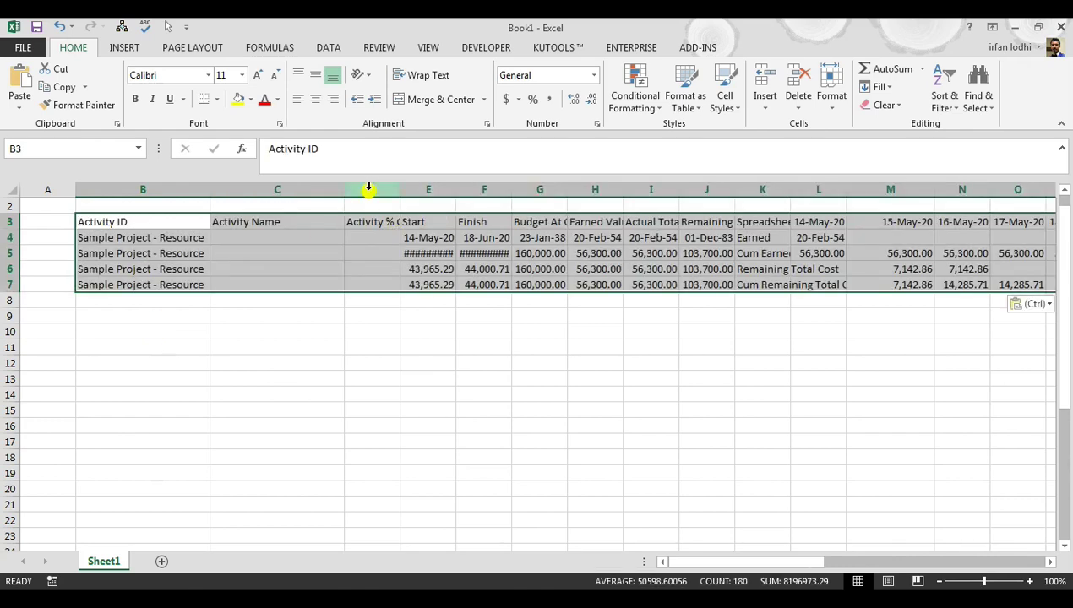
drag(368, 187, 285, 191)
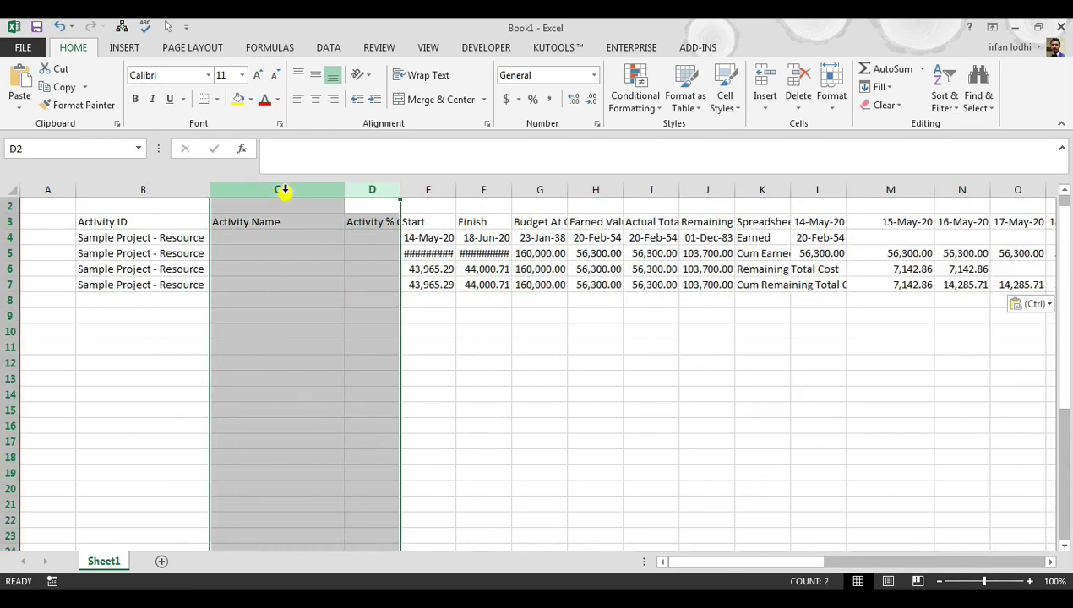
key(ctrl+minus)
mouse_move(363, 262)
mouse_down()
mouse_move(367, 328)
mouse_move(363, 262)
mouse_up()
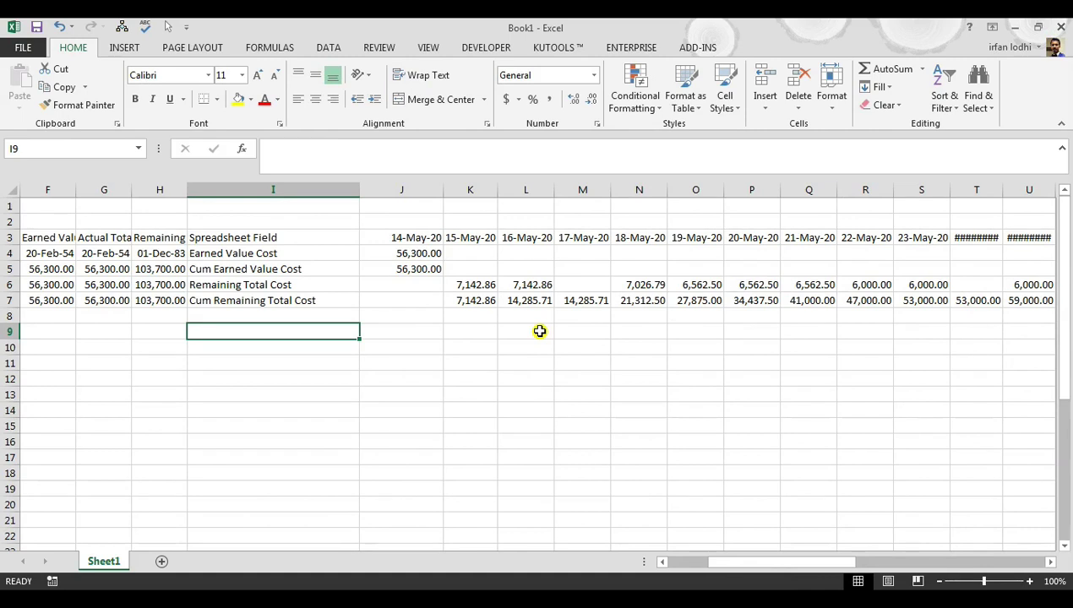
Copy the Remaining Total Cost and Cum Remaining Total Cost labels from I6:I7 into I8:I9.
key(Up)
key(Up)
key(Up)
key(shift+Down)
key(ctrl+c)
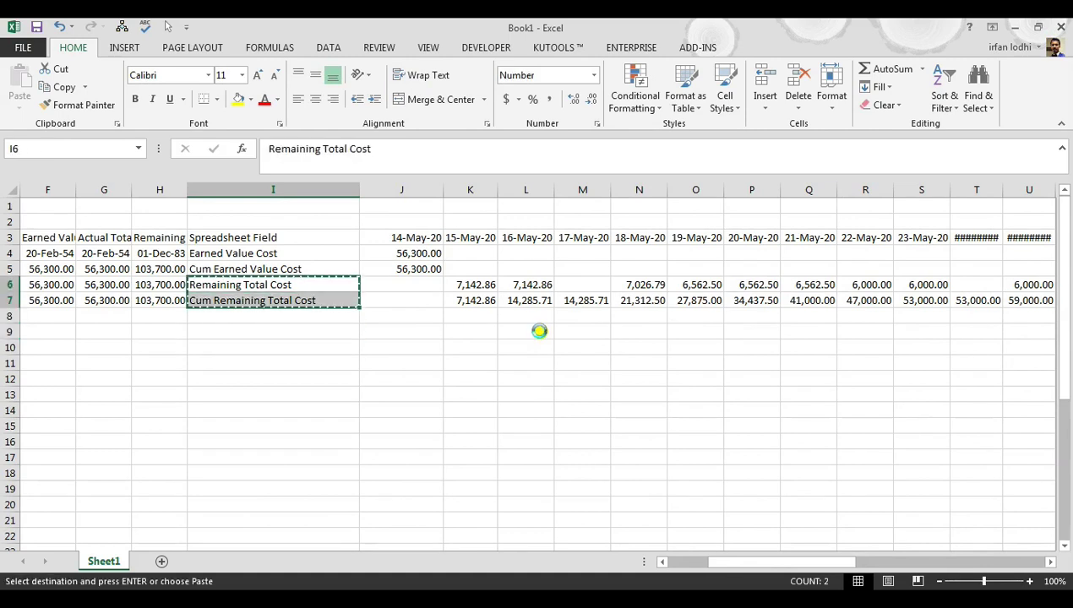
key(Down)
key(Down)
key(ctrl+v)
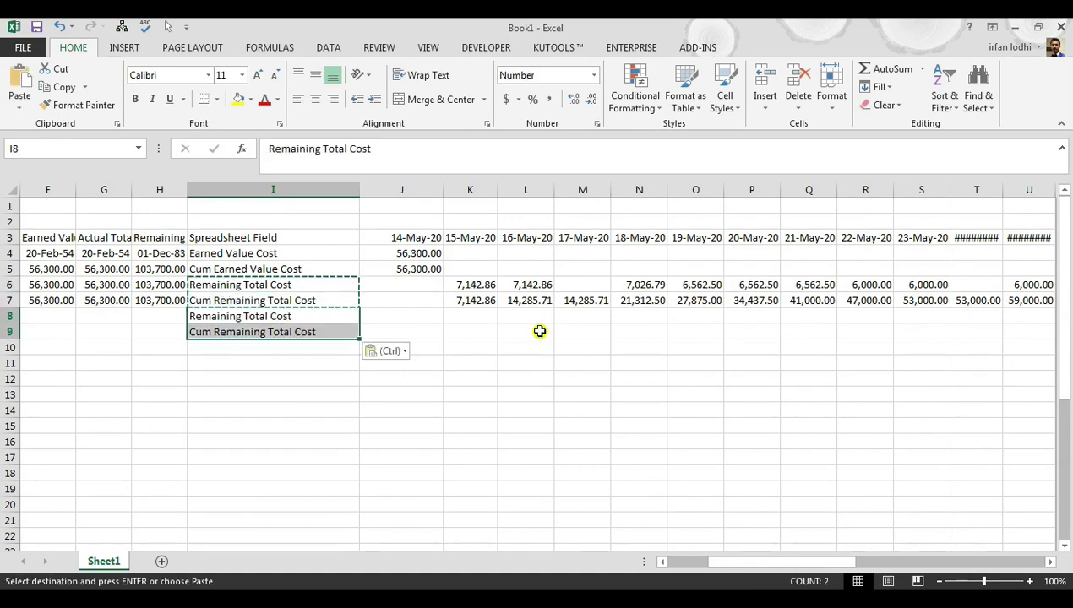
Rename the label in cell I8 as Forecast Total Cost.
key(Down)
key(Up)
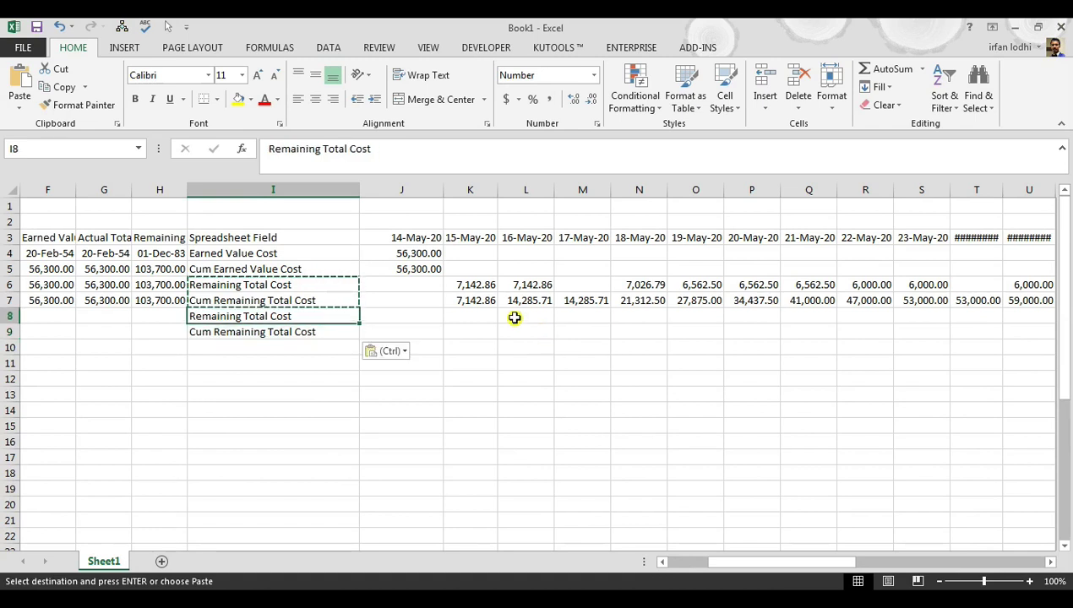
double_click(281, 150)
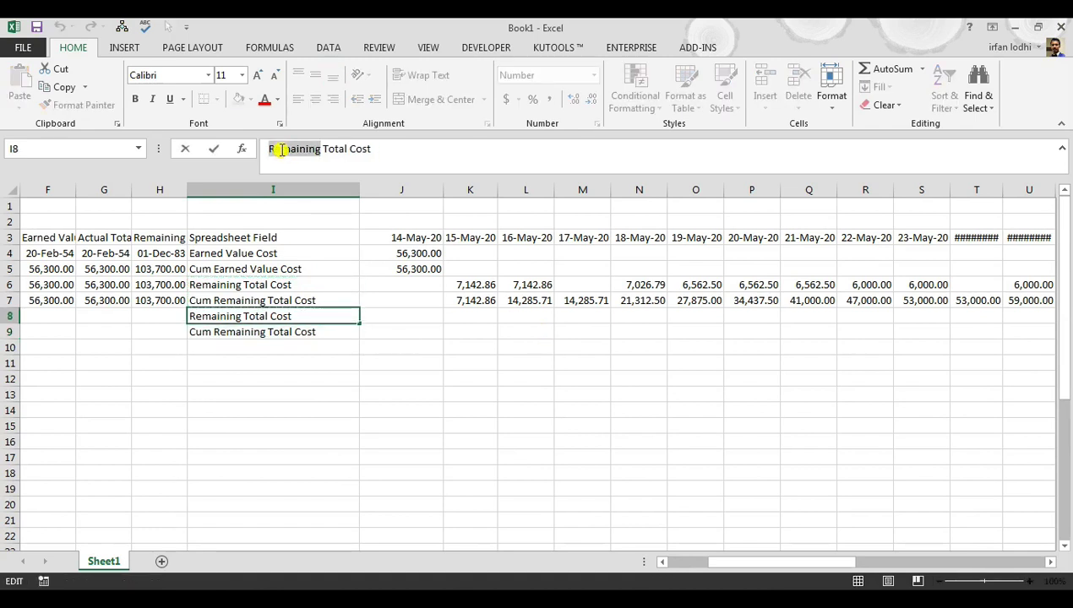
text(Forecast)
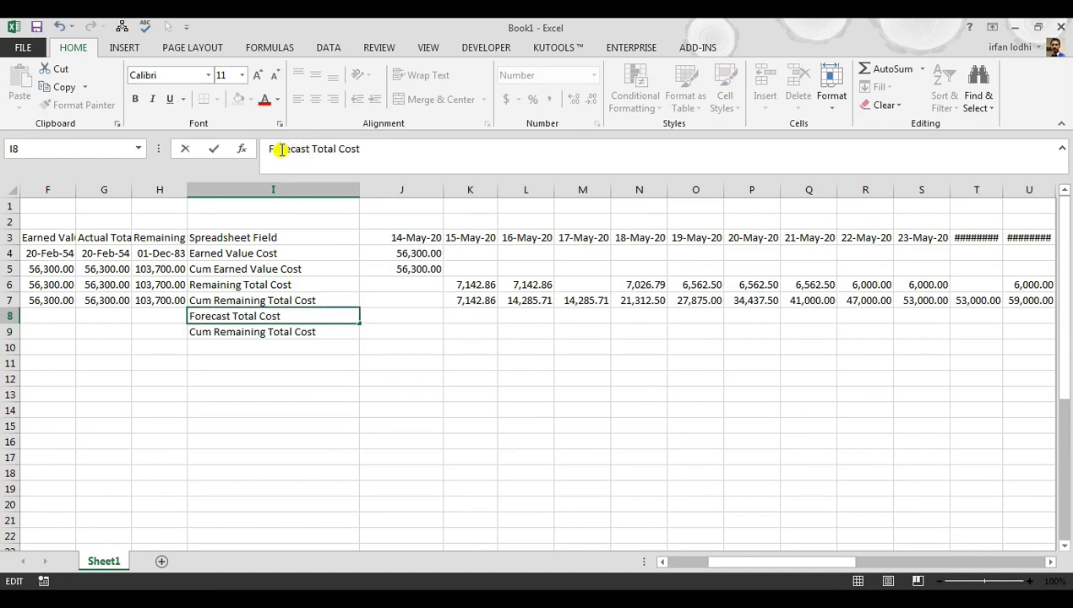
key(ctrl+shift+Right)
key(Right)
key(Return)
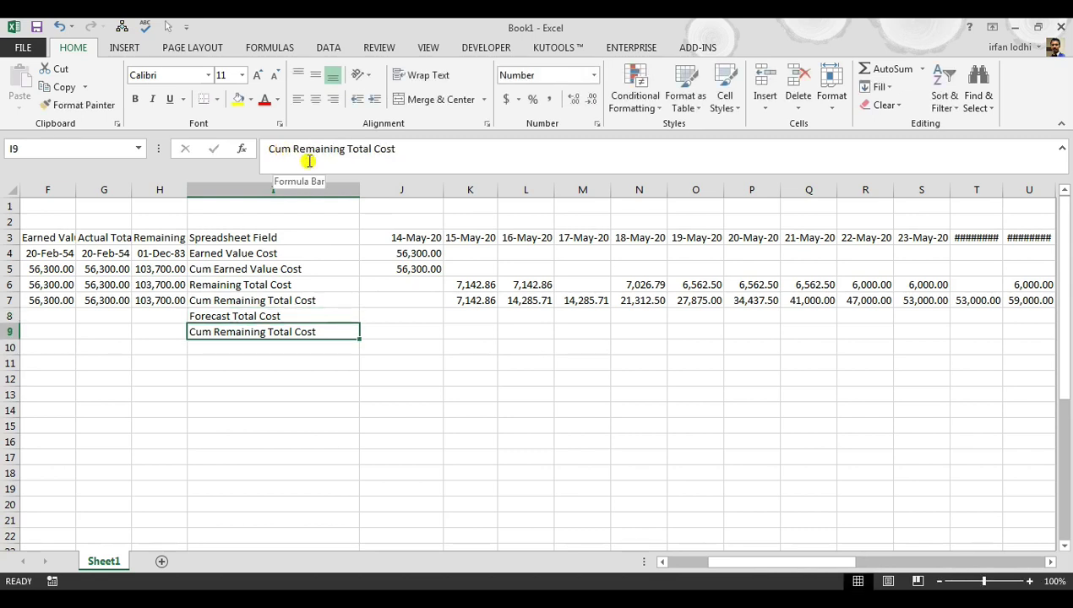
Rename the label in cell I9 as Cum Forecast Total Cost.
double_click(309, 155)
text(Fore)
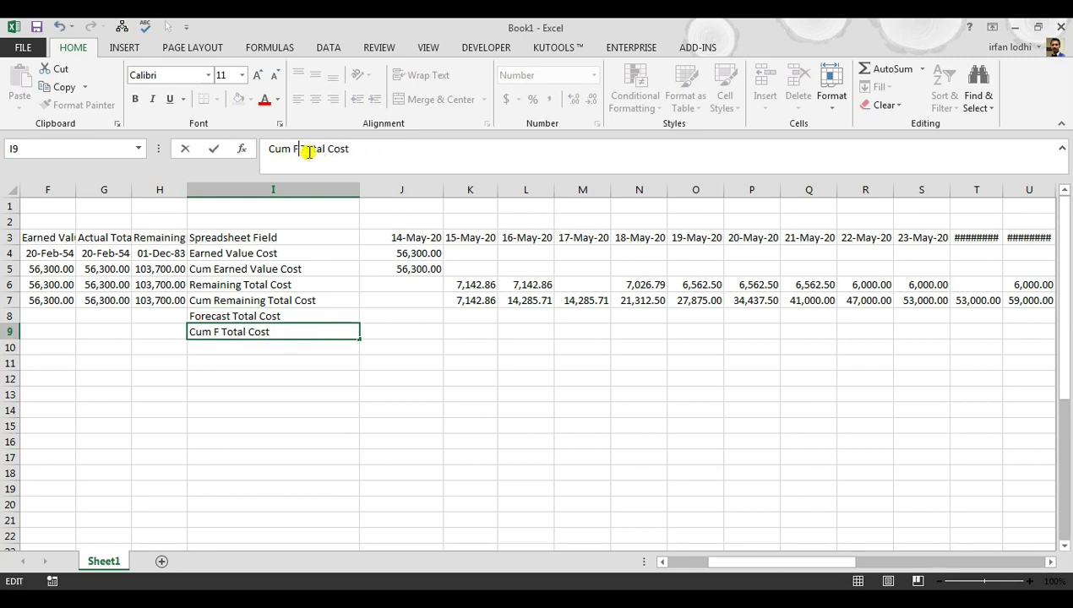
text(cast)
key(Return)
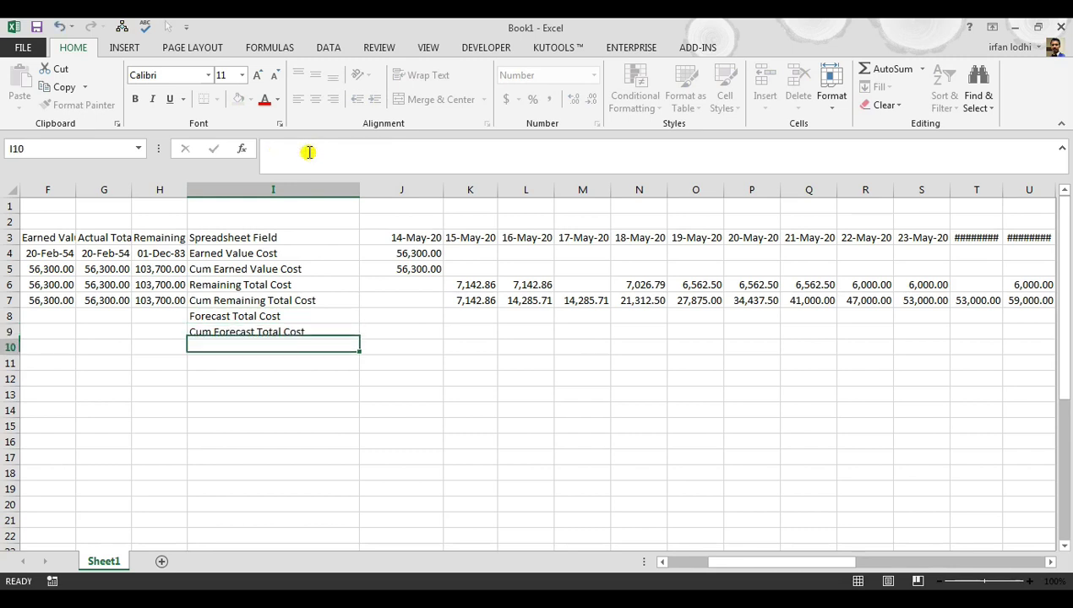
key(Up)
key(Up)
key(Right)
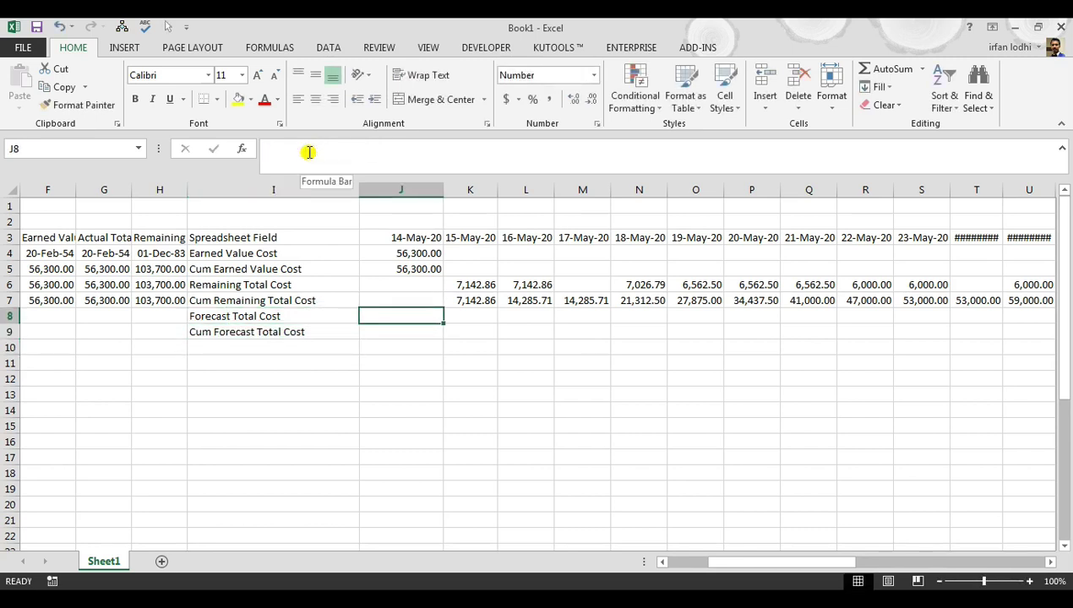
key(Right)
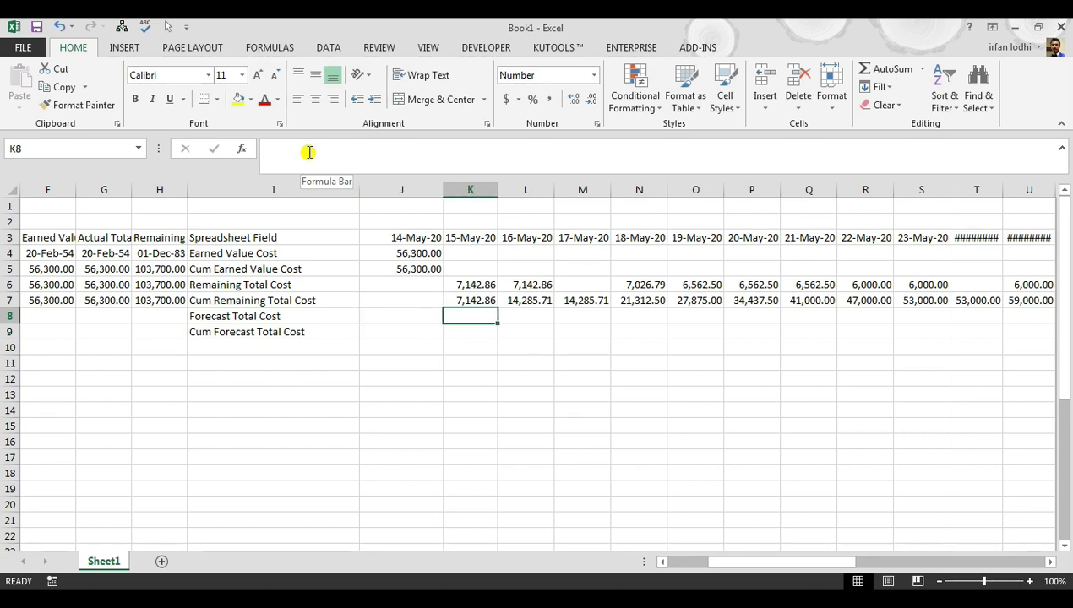
key(Left)
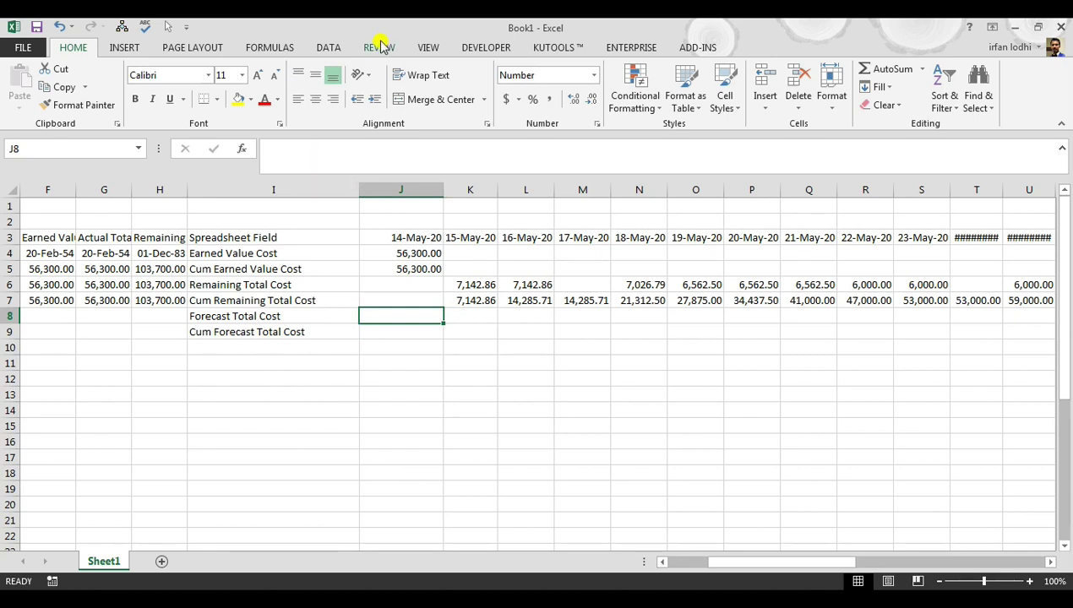
click(418, 239)
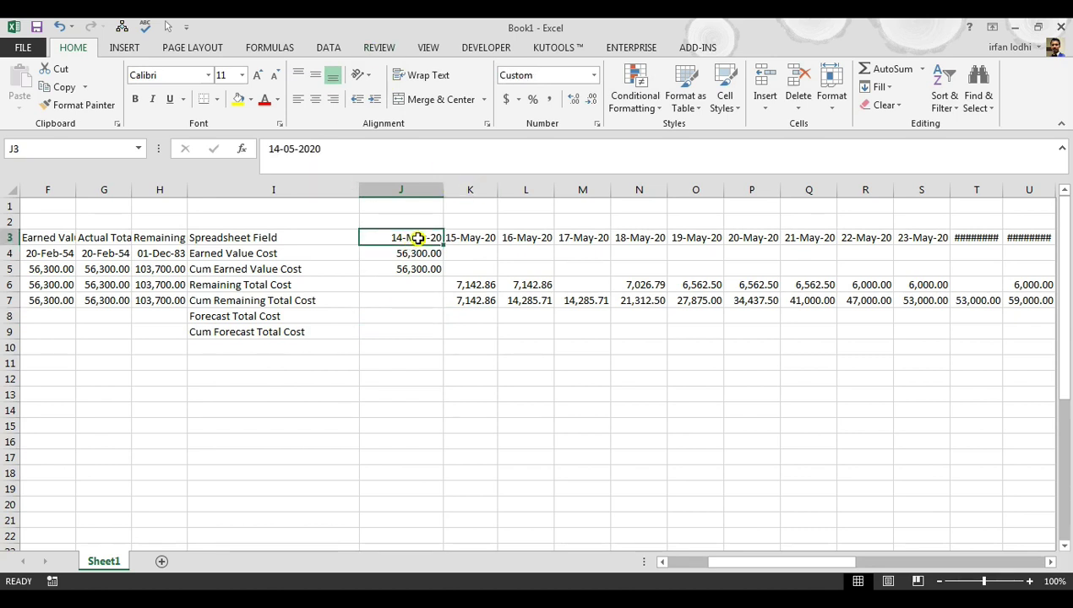
click(473, 315)
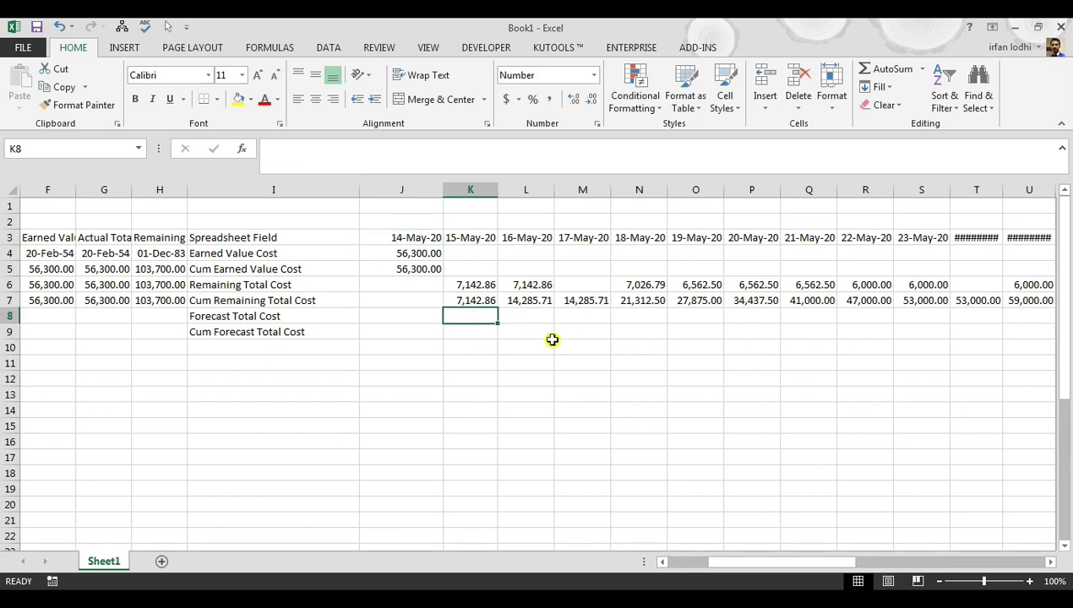
scroll(671, 346, left, 1)
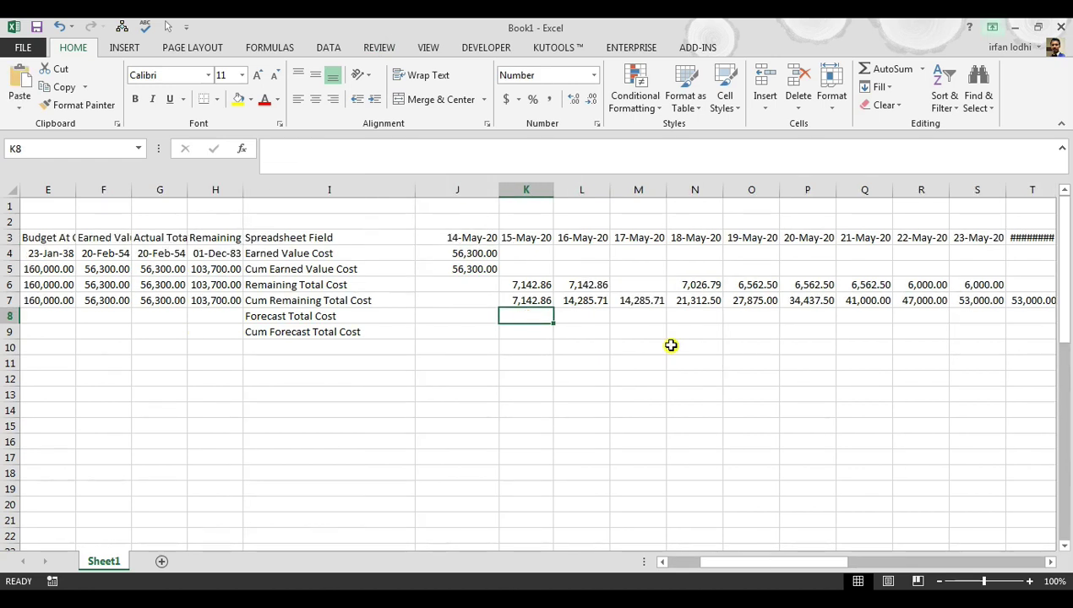
key(Up)
key(Up)
key(Left)
key(Left)
key(Down)
key(Down)
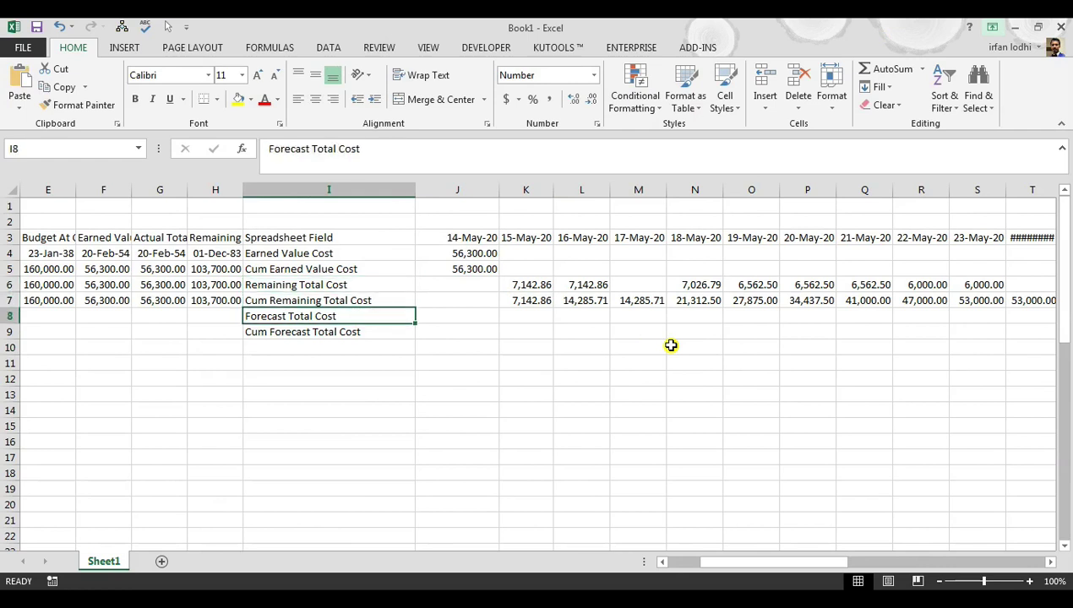
Copy the daily Remaining Total Cost values from K6:AS6 into the Forecast Total Cost row, starting at K8.
key(Right)
key(Up)
key(Up)
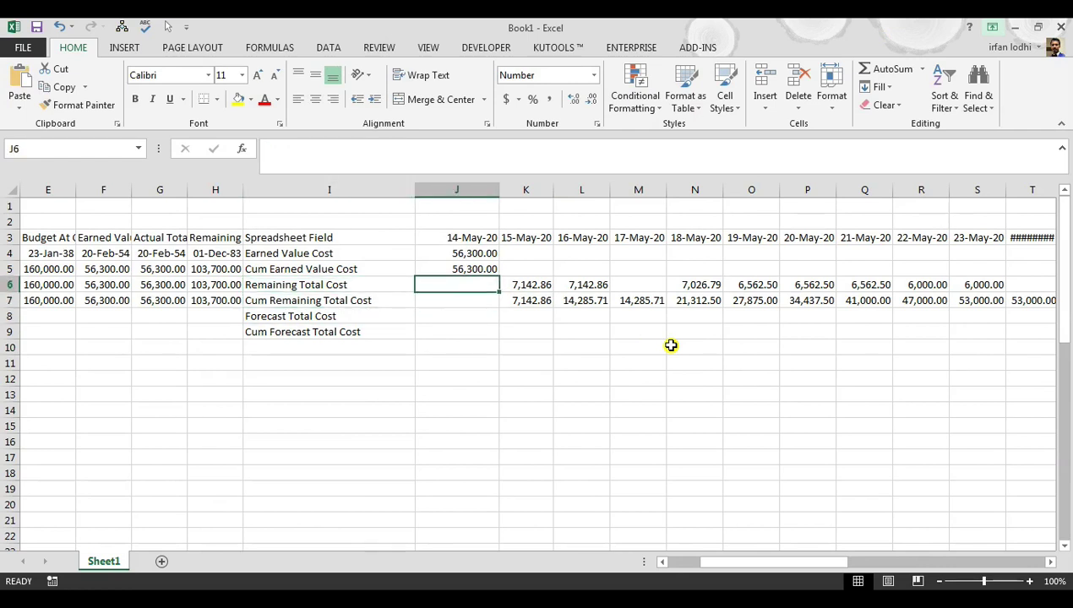
key(Right)
key(shift+Right)
key(shift+Right)
key(shift+Right)
key(shift+Right)
key(shift+Right)
key(shift+Right)
key(shift+Right)
key(shift+Right)
key(shift+Right)
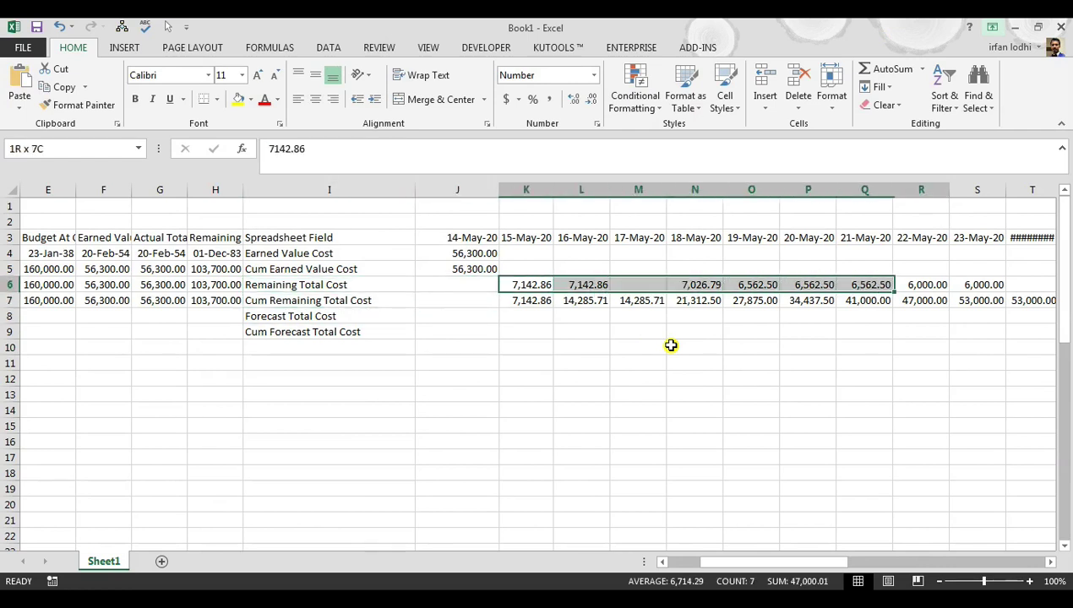
key(shift+Right)
key(shift+Right)
key(shift+Right)
key(shift+Right)
key(shift+Right)
key(shift+Right)
key(shift+Right)
key(shift+Right)
key(shift+Right)
key(shift+Right)
key(shift+Right)
key(shift+Right)
key(shift+Right)
key(shift+Right)
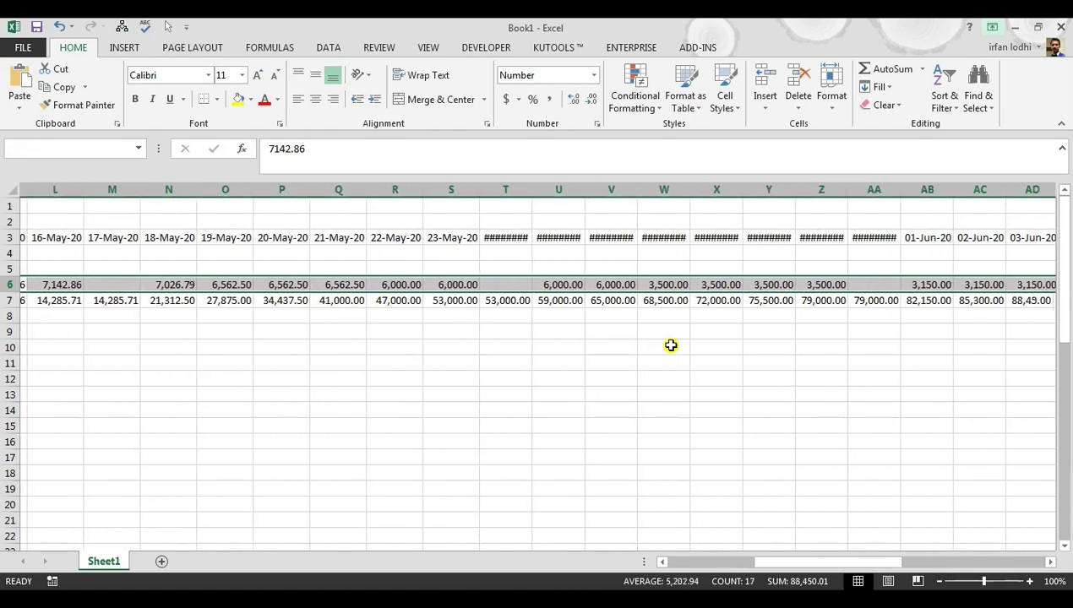
key(shift+Right)
key(shift+Right)
key(shift+Right)
key(shift+Right)
key(shift+Right)
key(shift+Right)
key(shift+Right)
key(shift+Right)
key(shift+Right)
key(shift+Right)
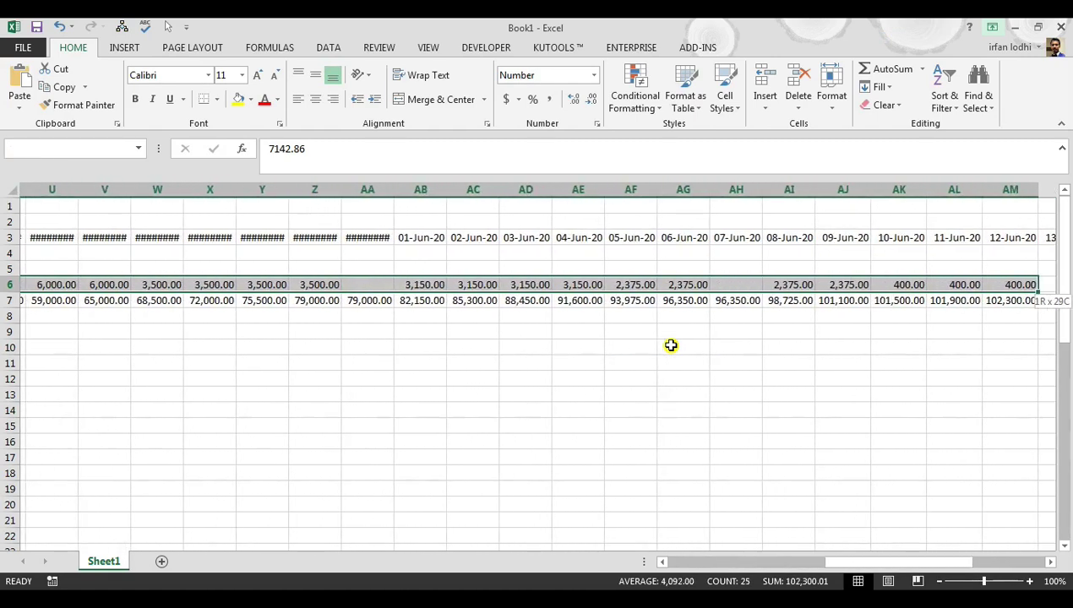
key(shift+Right)
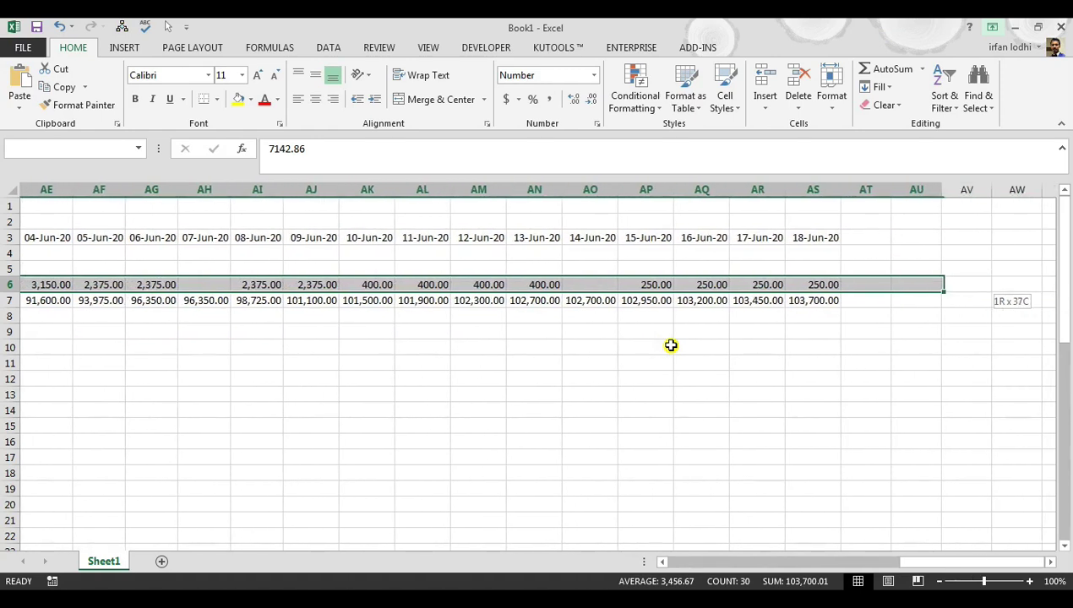
key(ctrl+c)
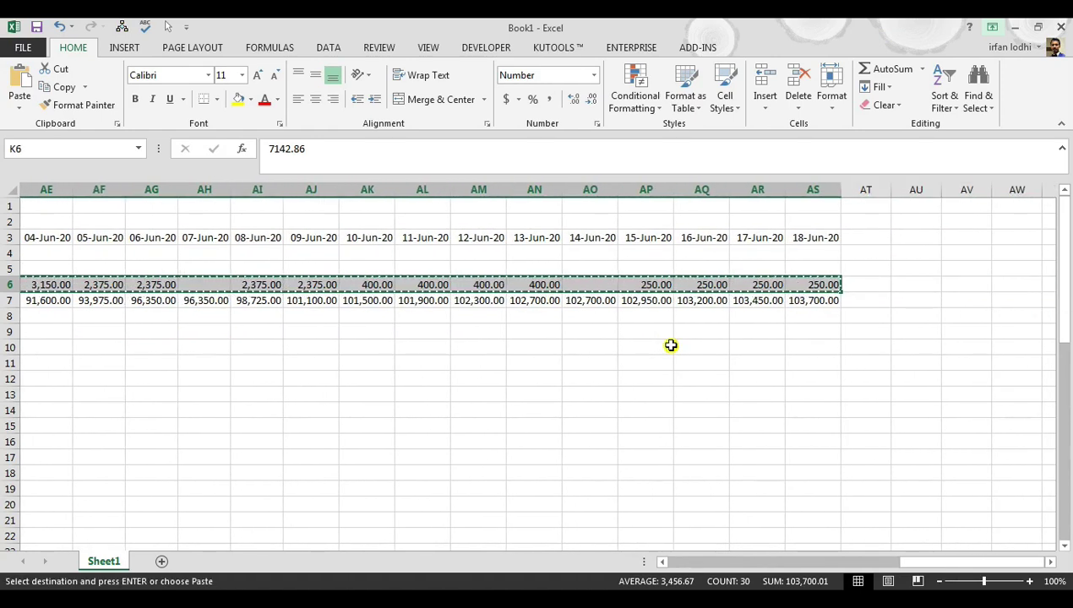
key(Down)
key(Left)
key(Down)
key(Right)
key(ctrl+v)
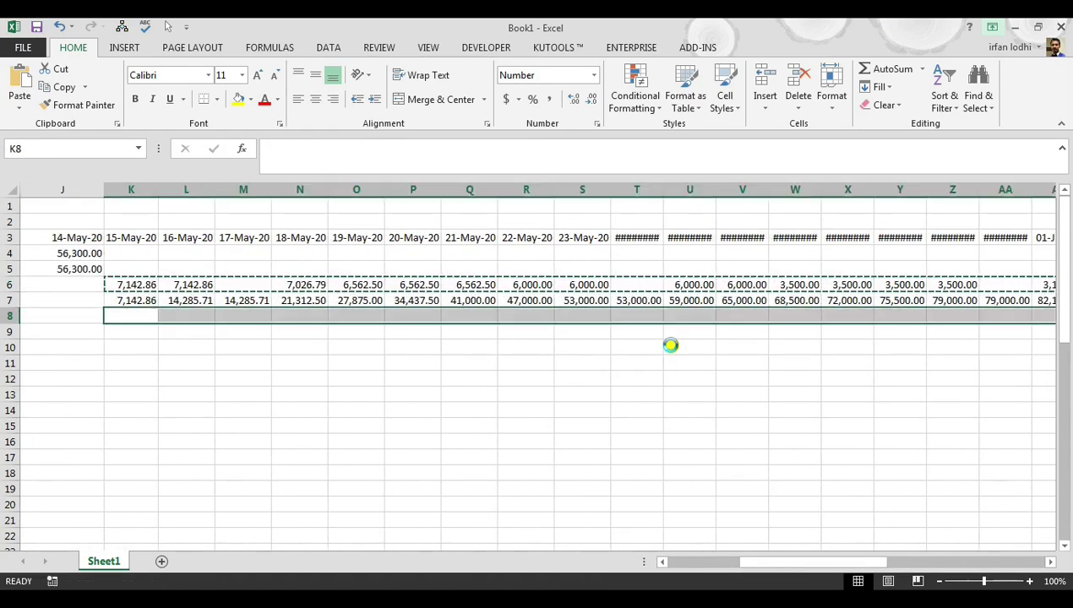
Enter the formula =K8+J5 in cell K9 for the 15-May-20 cumulative forecast.
key(Down)
text(=)
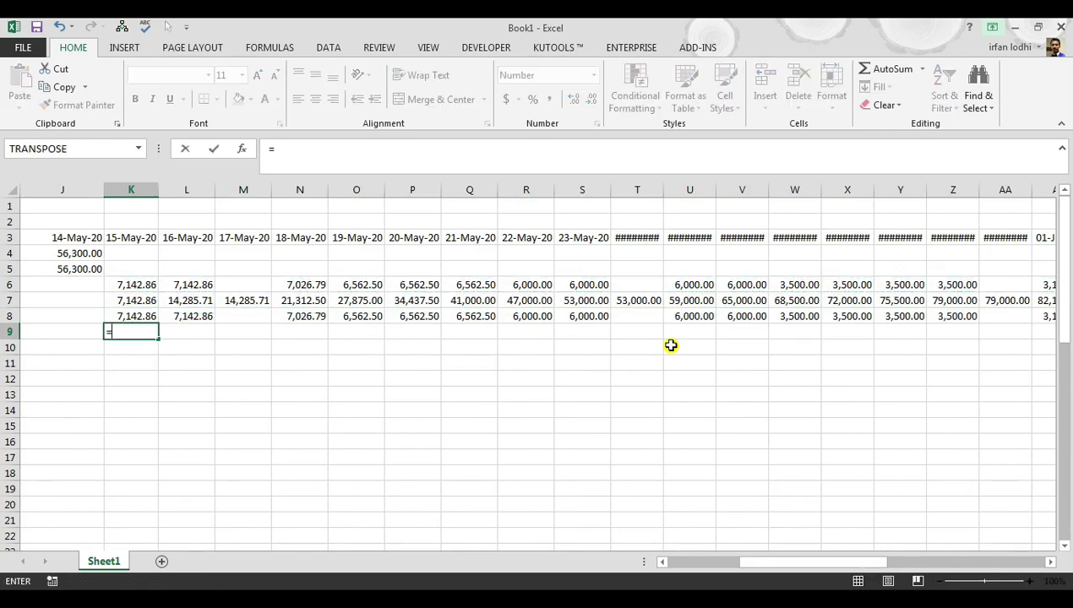
key(Up)
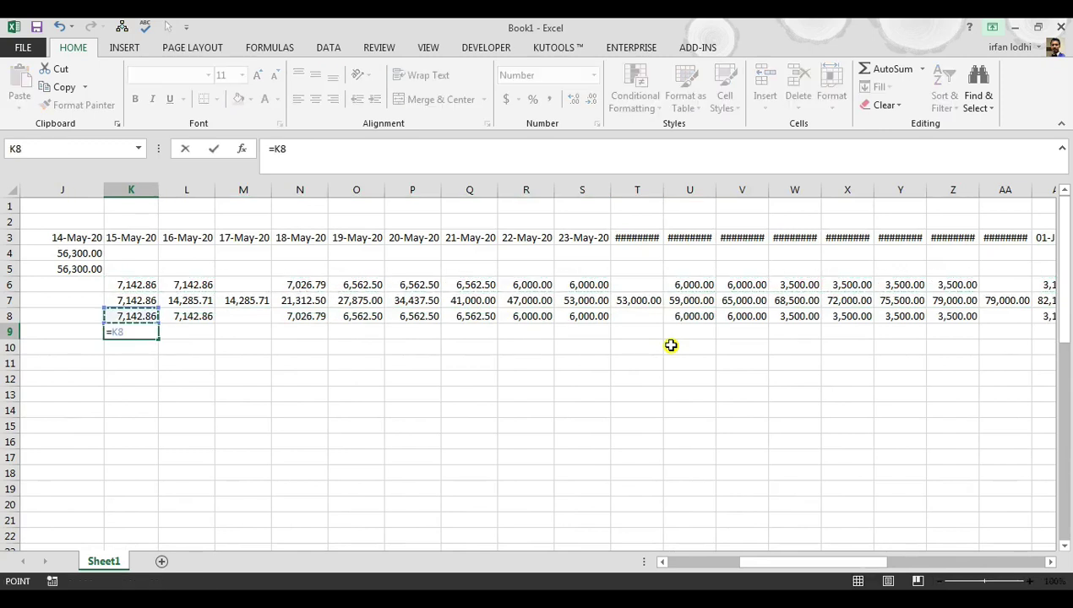
text(+)
key(Up)
key(Up)
key(Up)
key(Up)
key(Left)
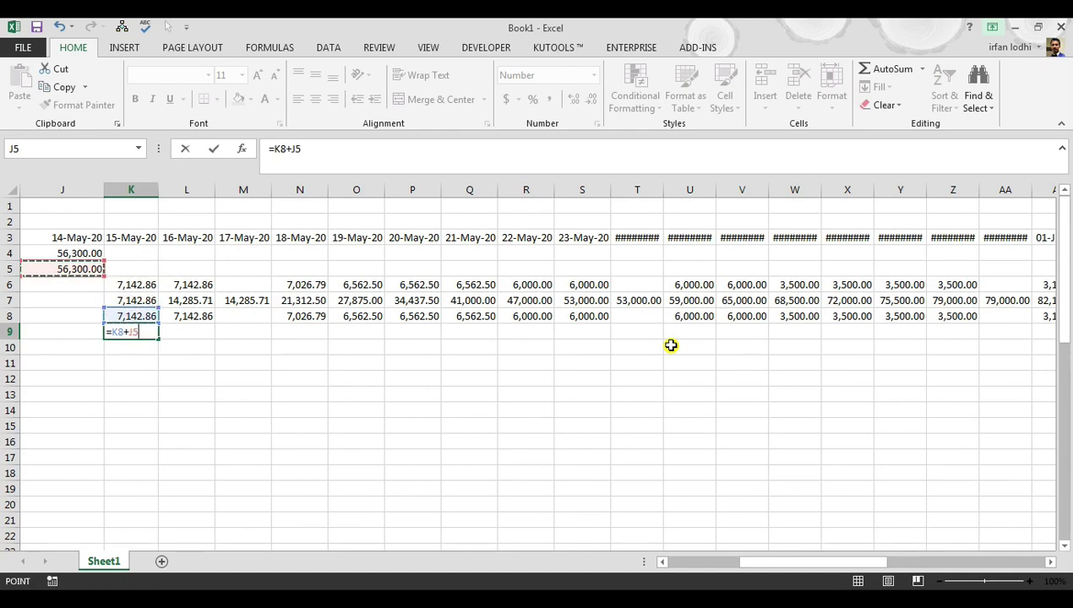
key(Return)
key(Up)
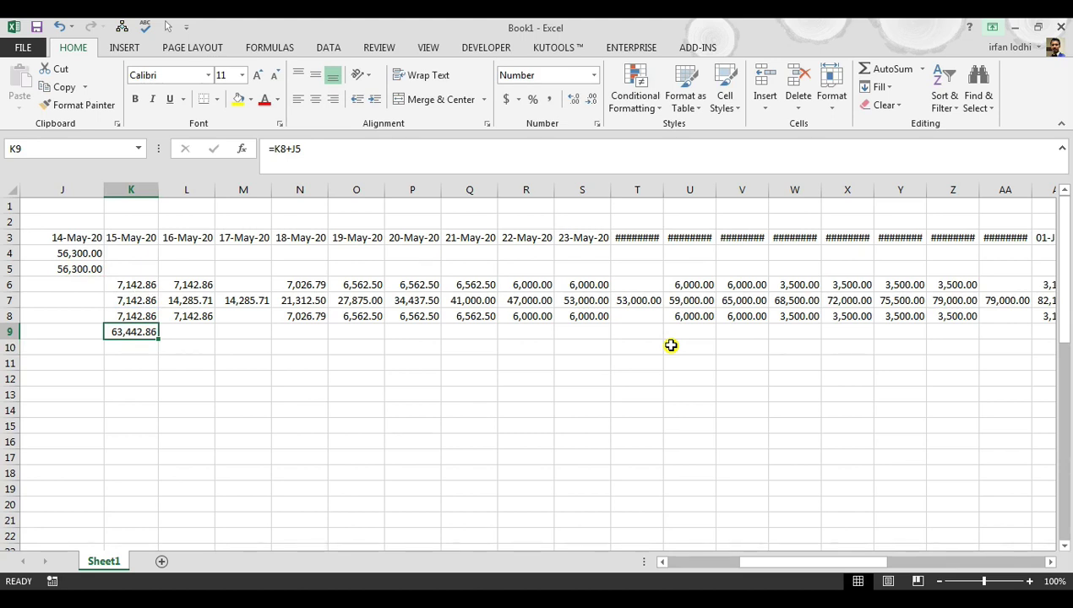
Enter the formula =K9+L8 in cell L9 for the 16-May-20 cumulative forecast.
key(ctrl+c)
key(Right)
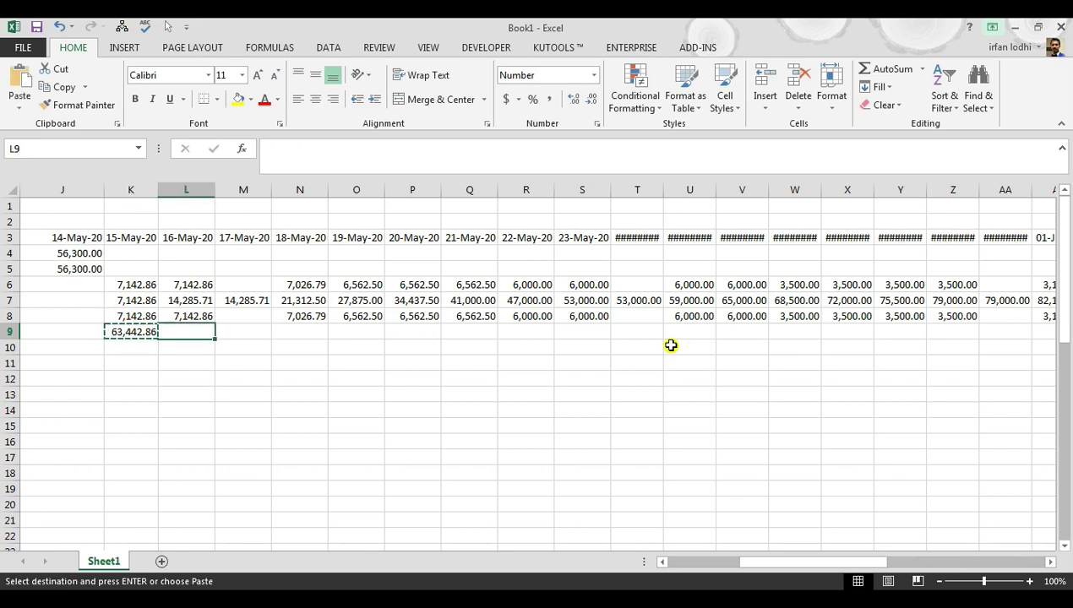
text(=)
key(Left)
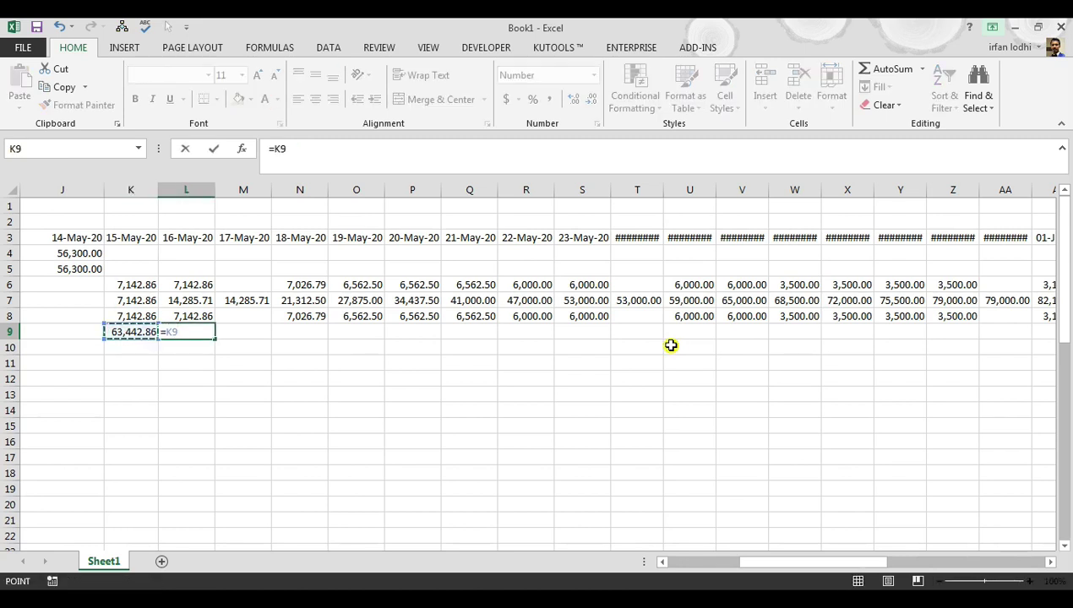
text(+)
key(Up)
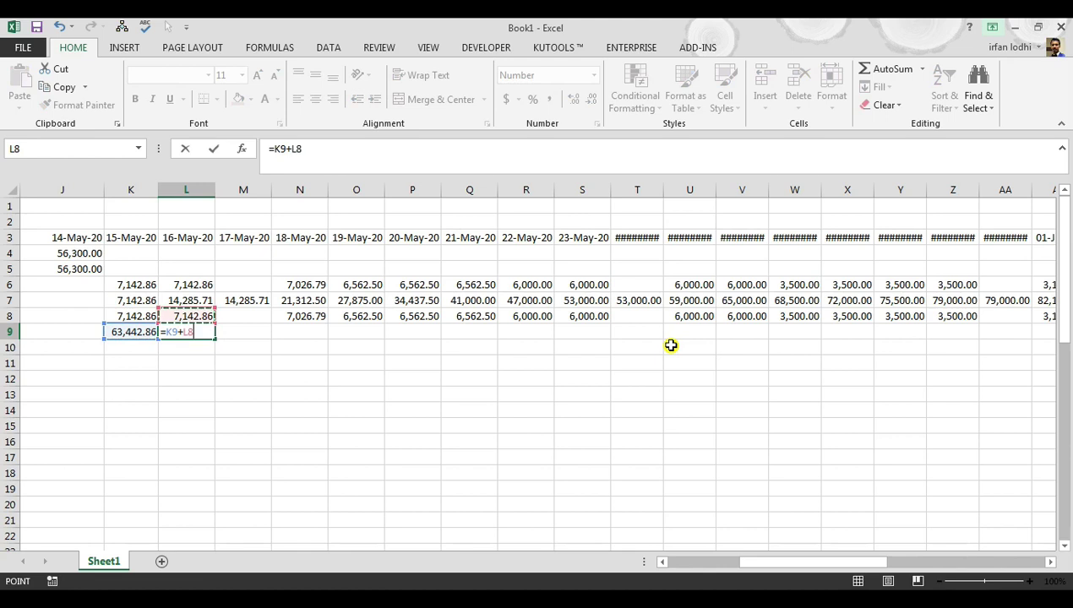
key(ctrl+Return)
Copy the cumulative formula from L9 across row 9 through AS9, the 18-Jun-20 column.
key(ctrl+c)
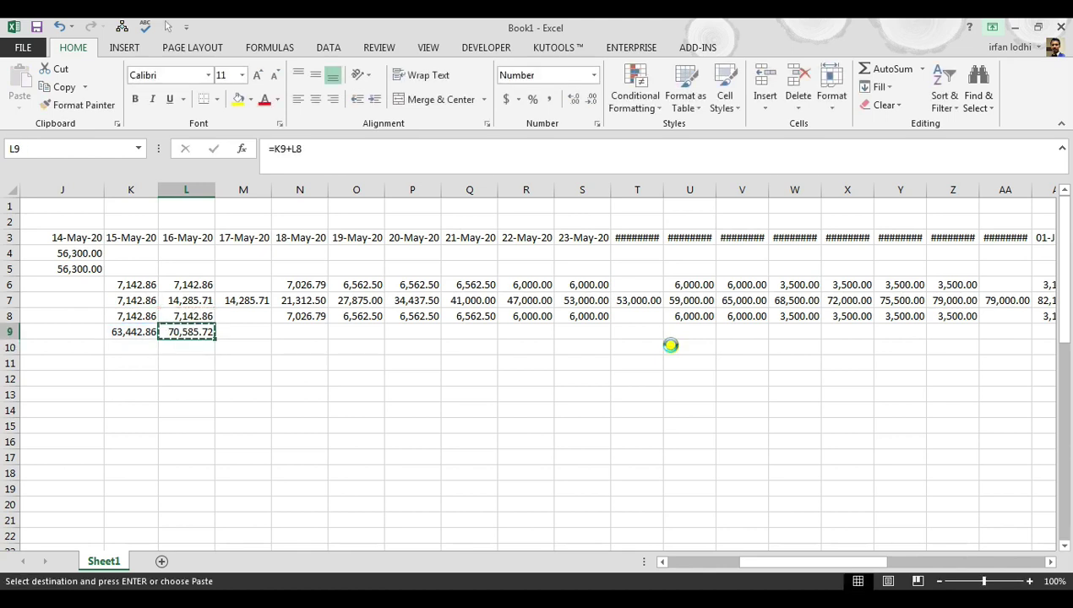
key(Up)
key(Right)
key(Right)
key(Down)
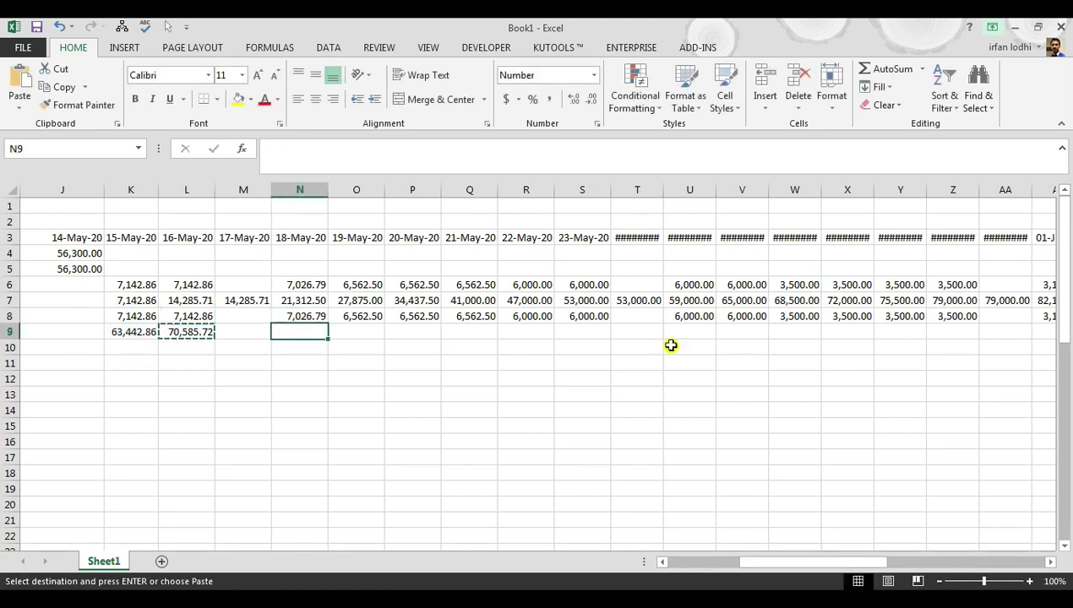
key(ctrl+Right)
key(Up)
key(ctrl+Left)
key(Down)
key(ctrl+shift+Left)
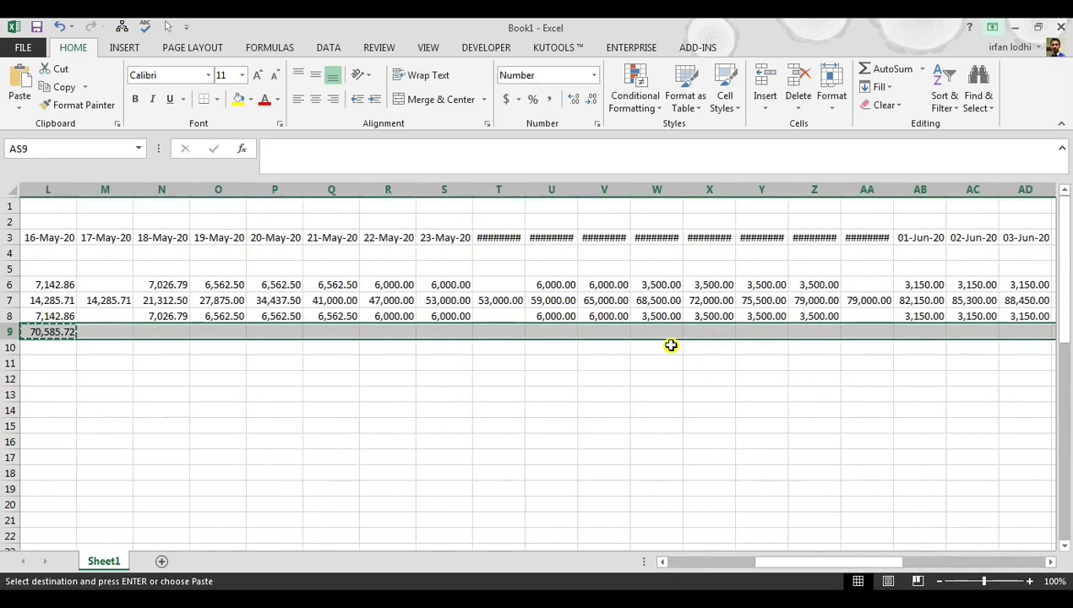
key(Return)
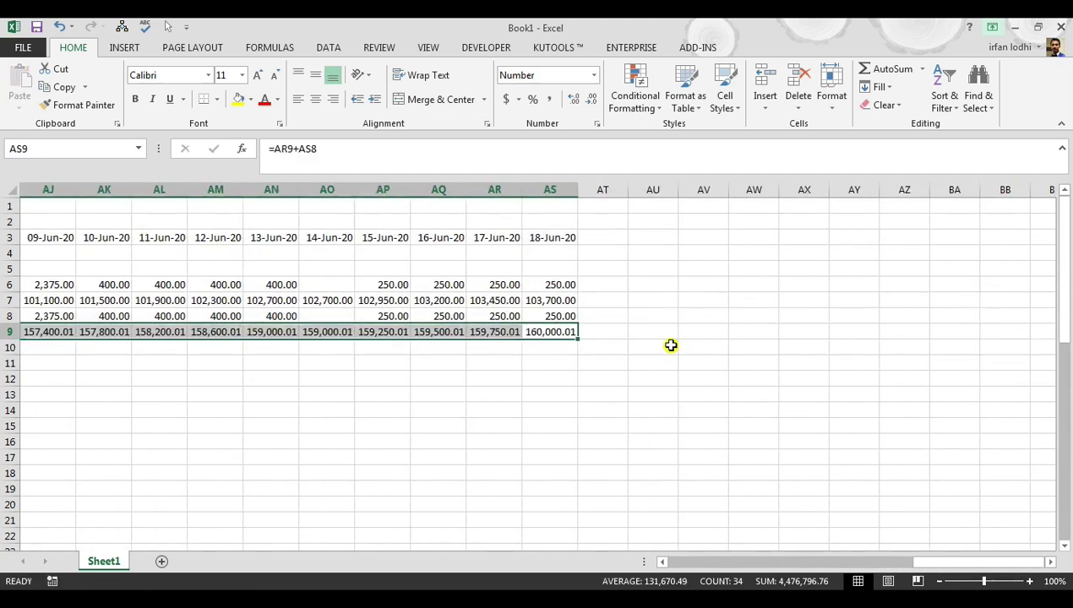
click(545, 336)
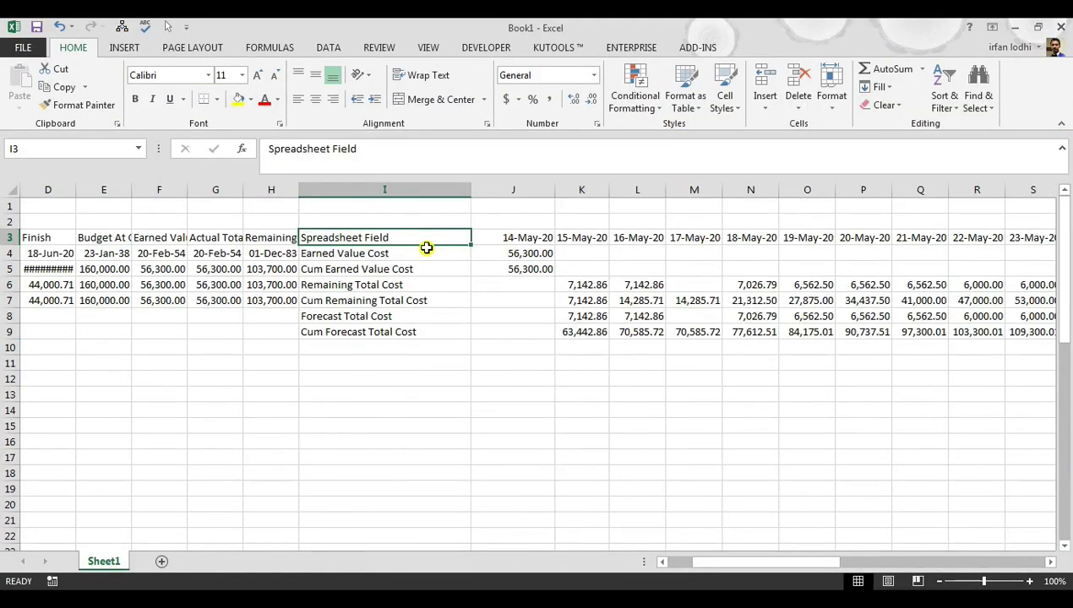
Insert a clustered column chart from the spreadsheet field labels and time-phased costs in I3:AS9.
key(shift+Down)
key(shift+Down)
key(shift+Down)
key(shift+Down)
key(shift+Down)
key(shift+Down)
key(shift+Down)
key(shift+Right)
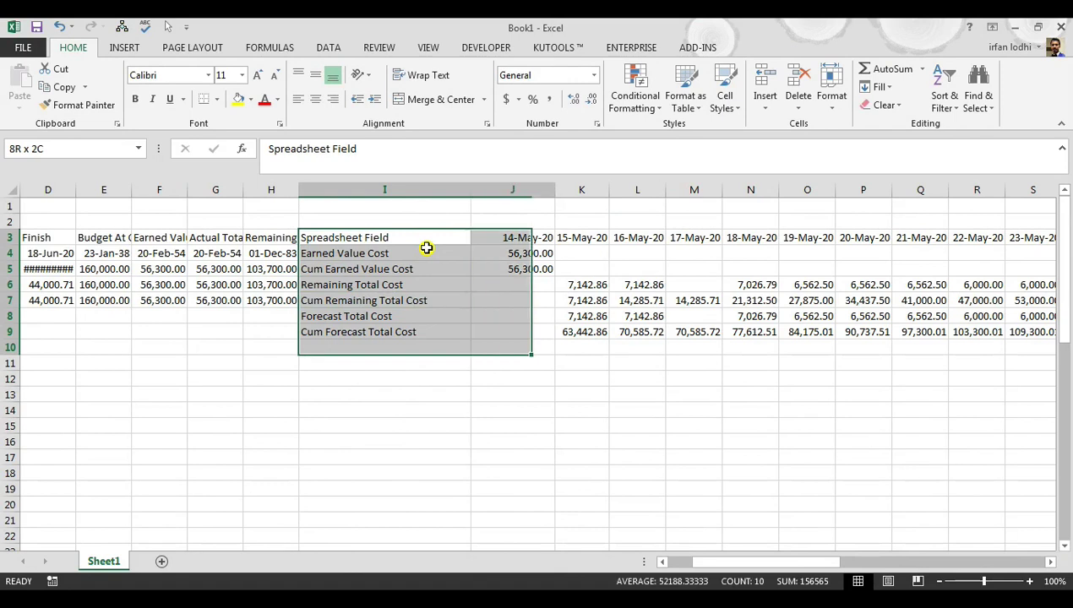
key(shift+Up)
key(ctrl+shift+Right)
key(ctrl+shift+Right)
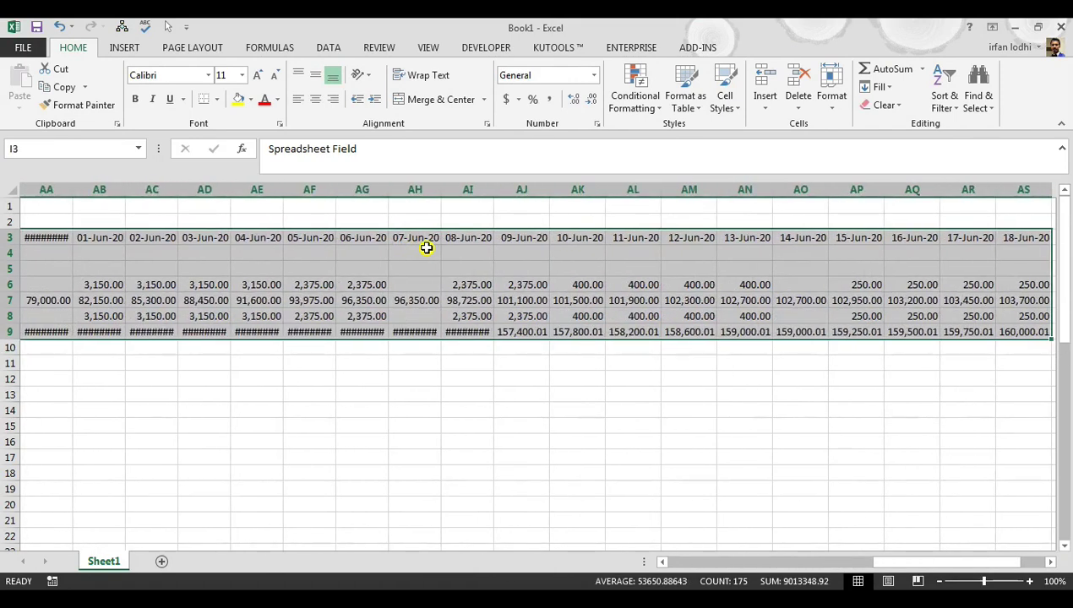
click(129, 48)
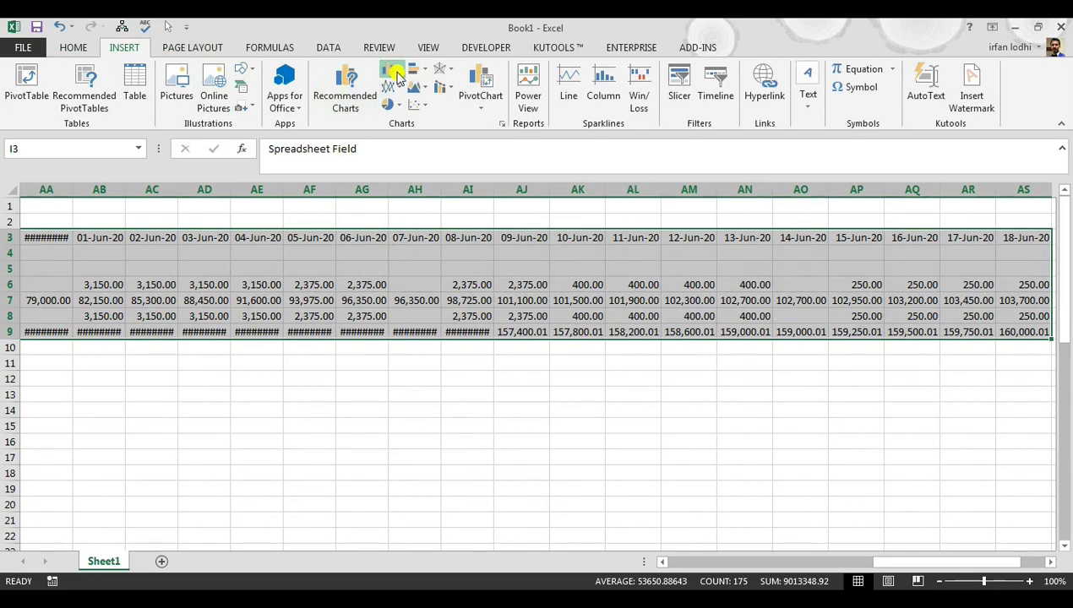
key(alt+F1)
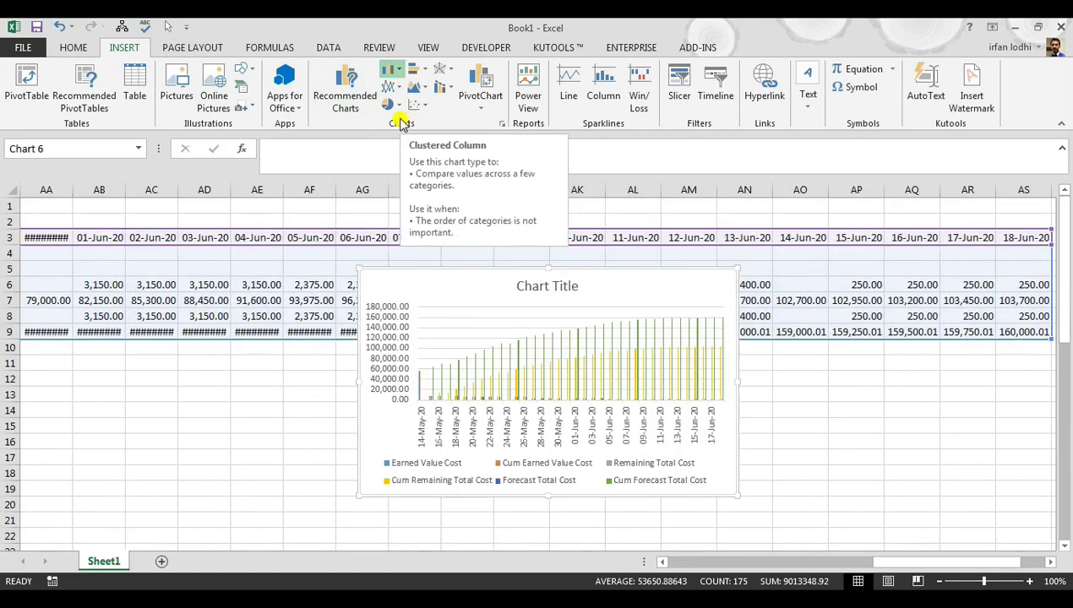
Move the chart down and to the side on Sheet1, and enlarge it.
drag(558, 305, 500, 415)
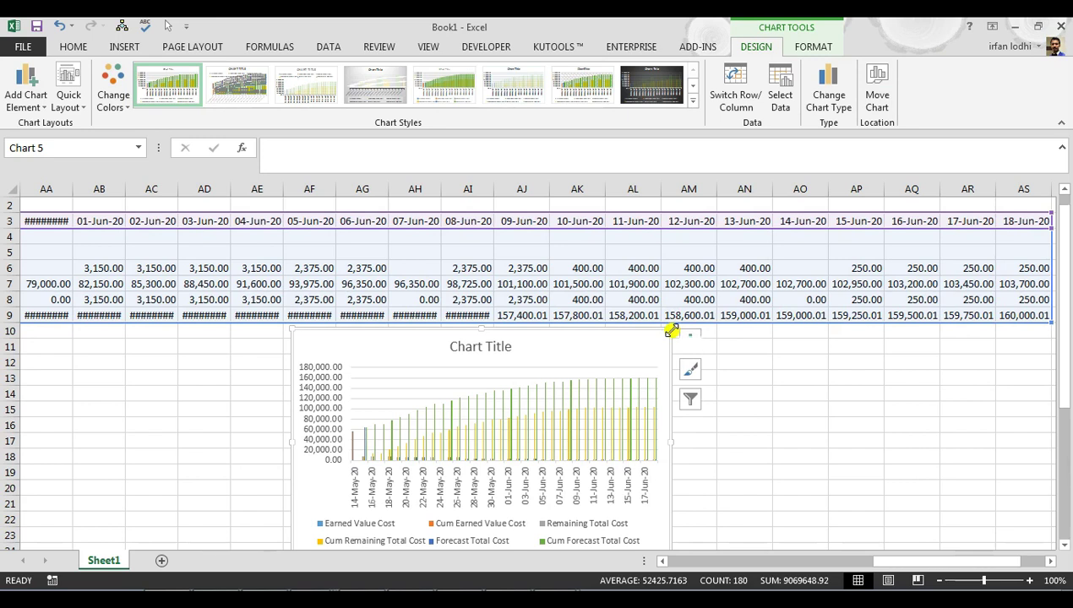
drag(672, 332, 784, 238)
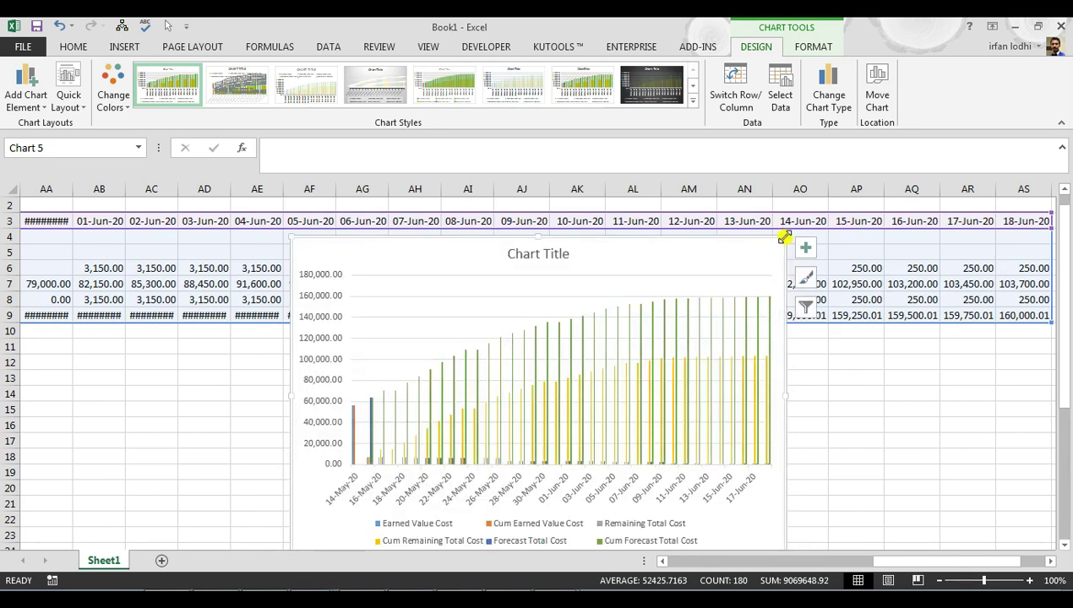
Plot the Cum Earned Value Cost and Cum Forecast Total Cost series on the secondary axis in a custom combination chart.
right_click(562, 349)
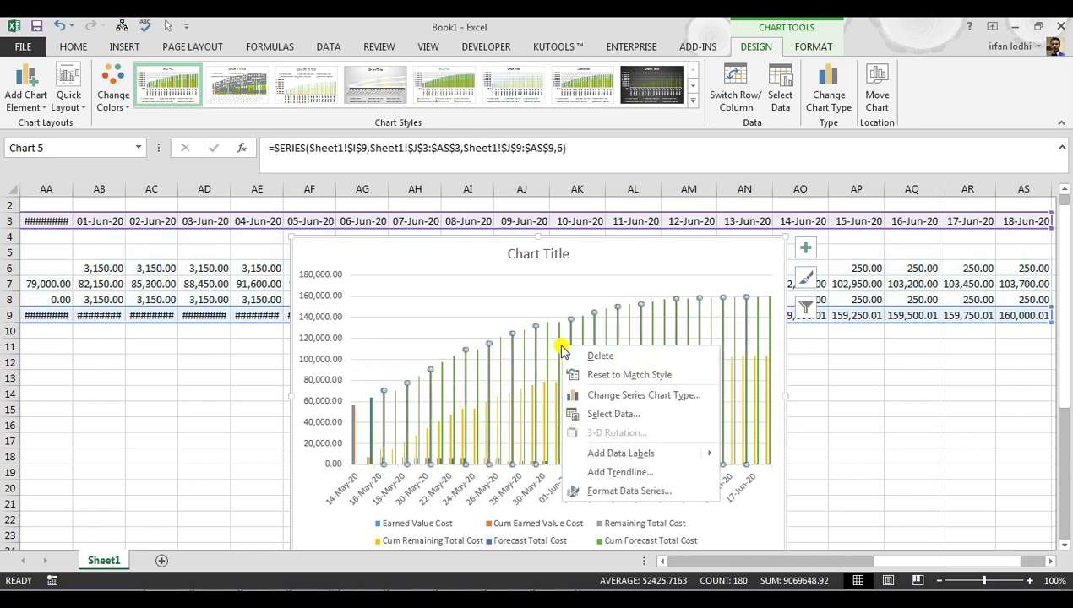
click(612, 398)
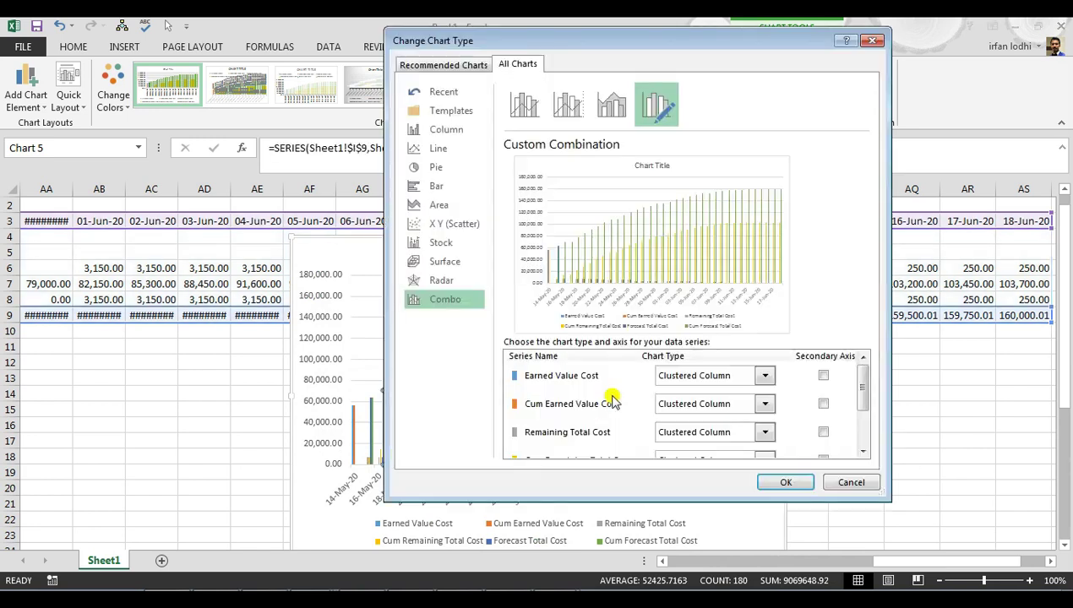
click(822, 404)
drag(867, 405, 866, 447)
click(823, 444)
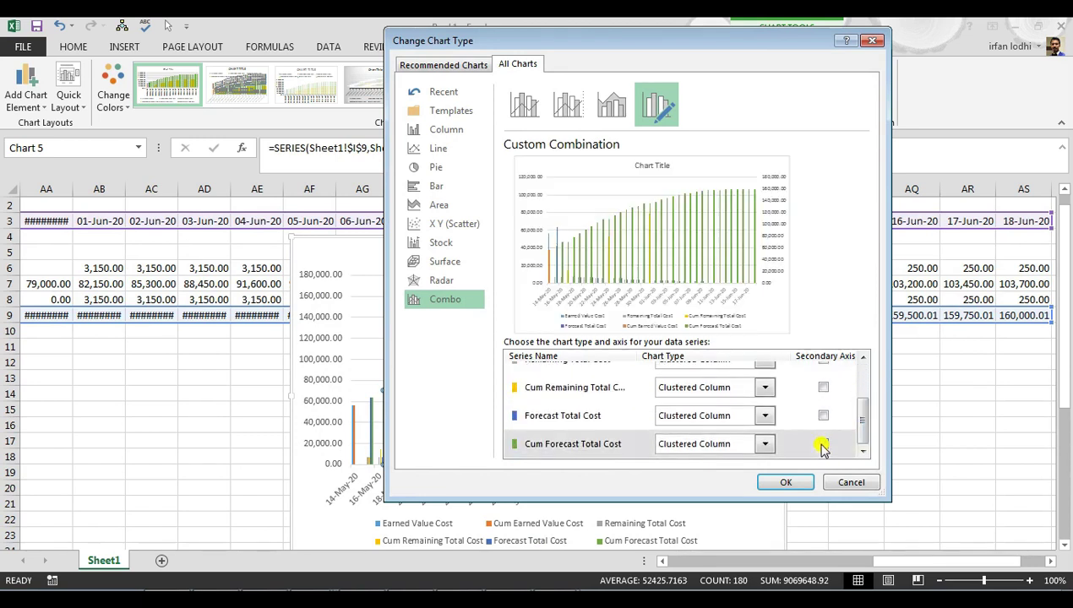
Set the chart type of Cum Forecast Total Cost and Cum Earned Value Cost to Line and apply the combination.
click(765, 442)
click(692, 314)
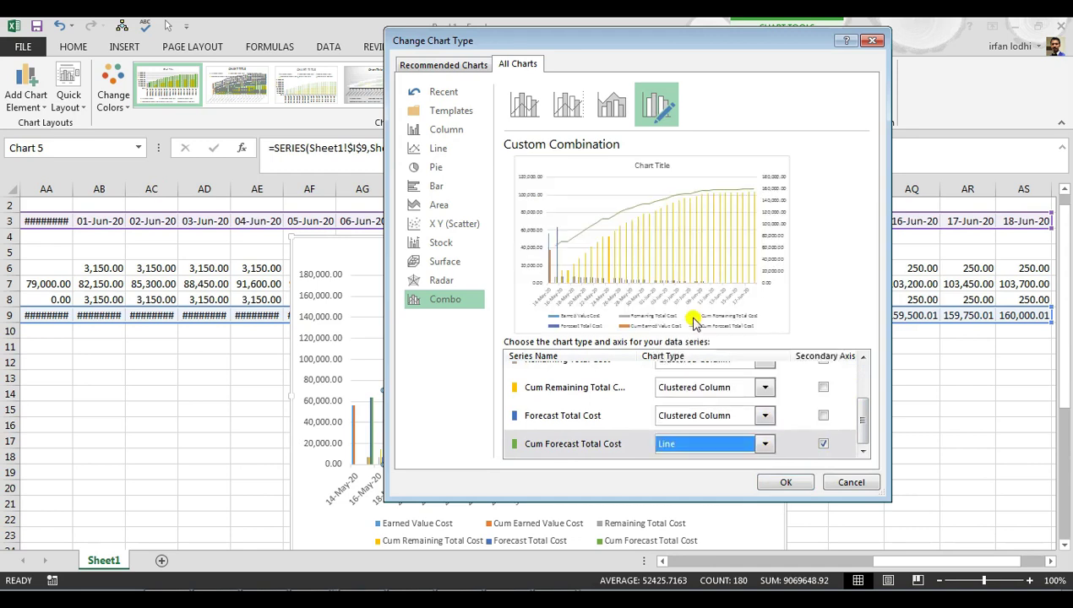
drag(864, 435, 862, 386)
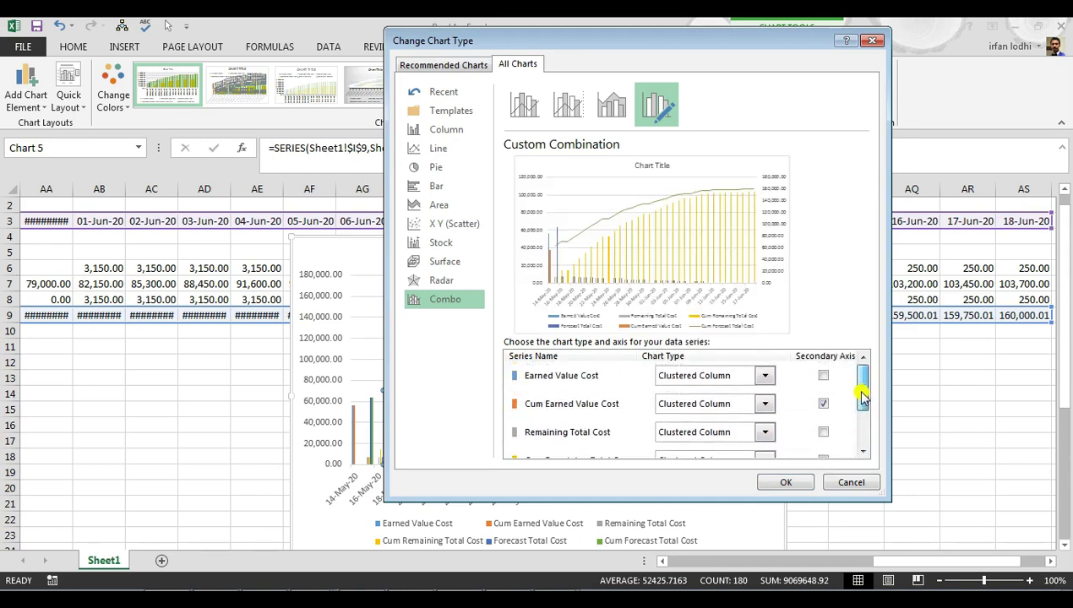
click(767, 408)
click(678, 252)
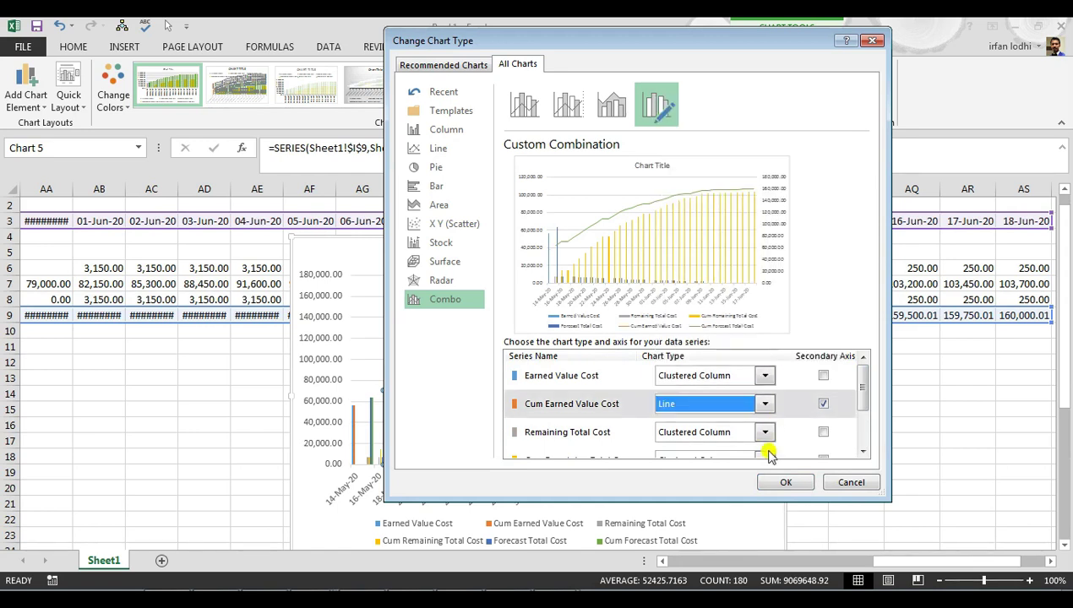
click(784, 484)
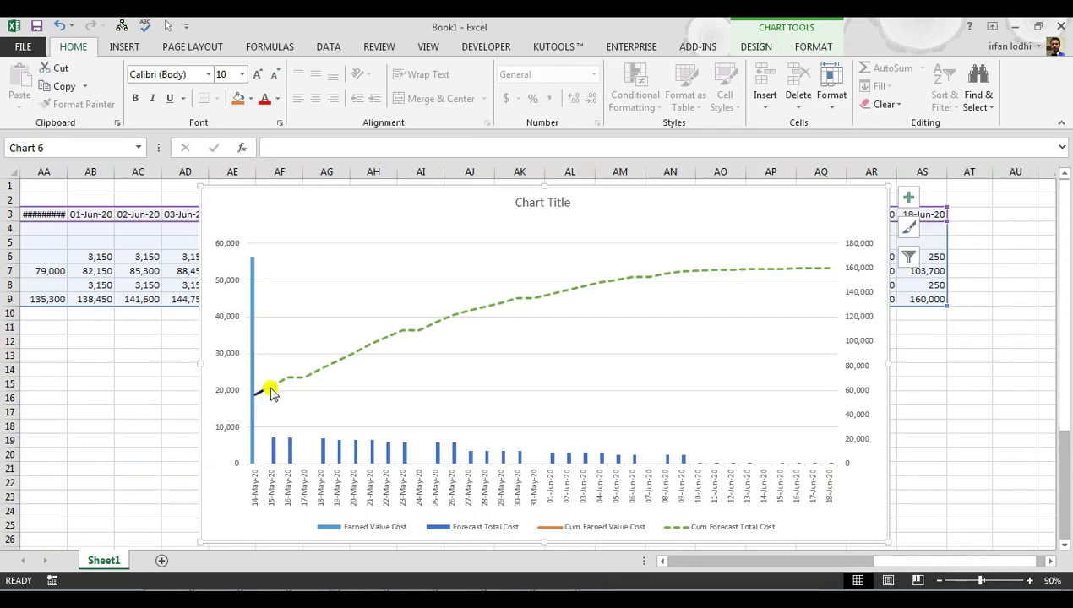